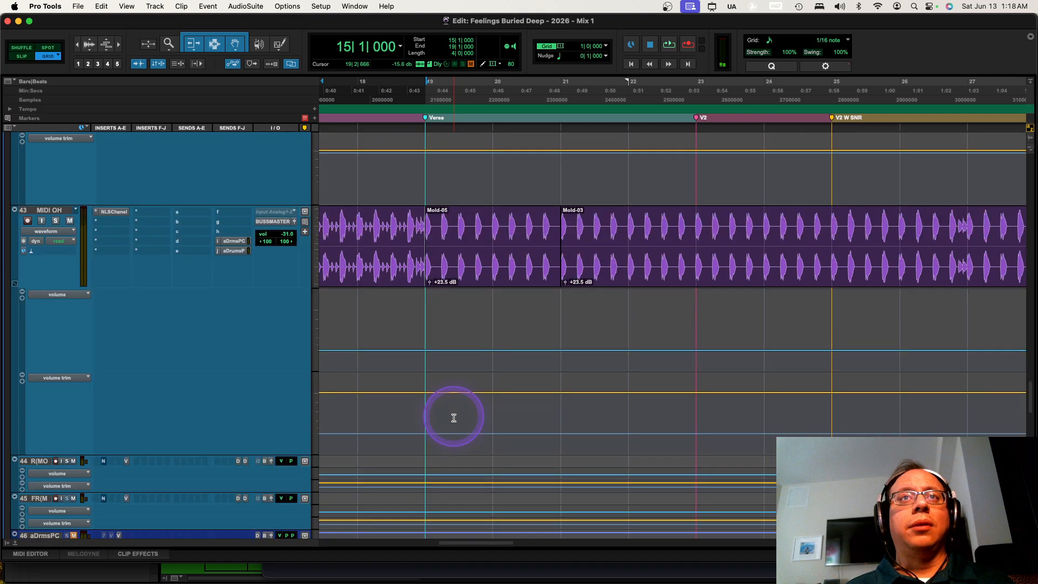
Examine the drum, bus and effects tracks around the start of the Verse at bar 19
{"action": "scroll", "coordinate": [453, 418], "scroll_direction": "down", "scroll_amount": 2}
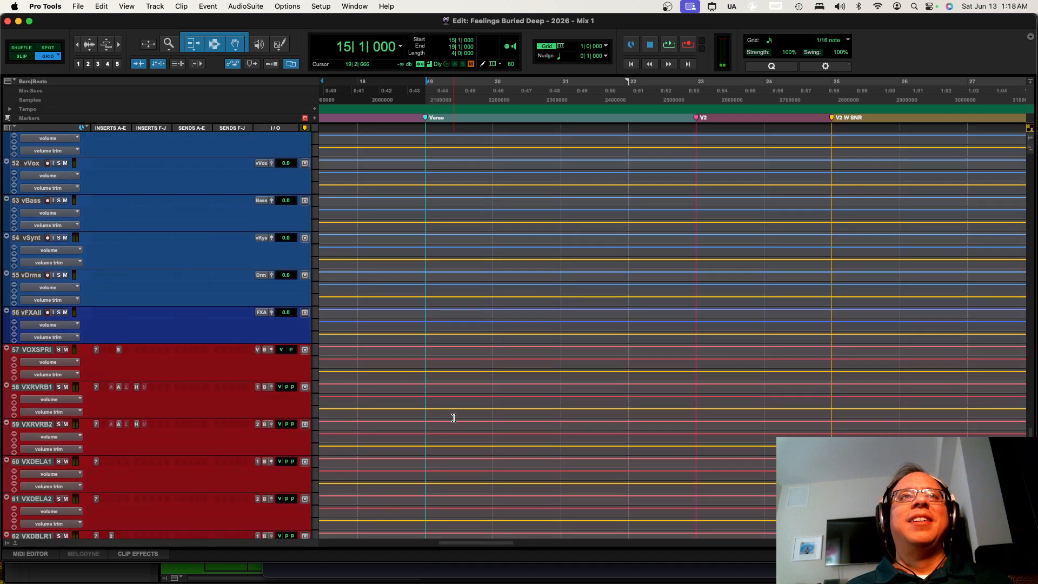
{"action": "scroll", "coordinate": [454, 417], "scroll_direction": "up", "scroll_amount": 20}
{"action": "scroll", "coordinate": [454, 418], "scroll_direction": "down", "scroll_amount": 10}
{"action": "scroll", "coordinate": [453, 417], "scroll_direction": "up", "scroll_amount": 10}
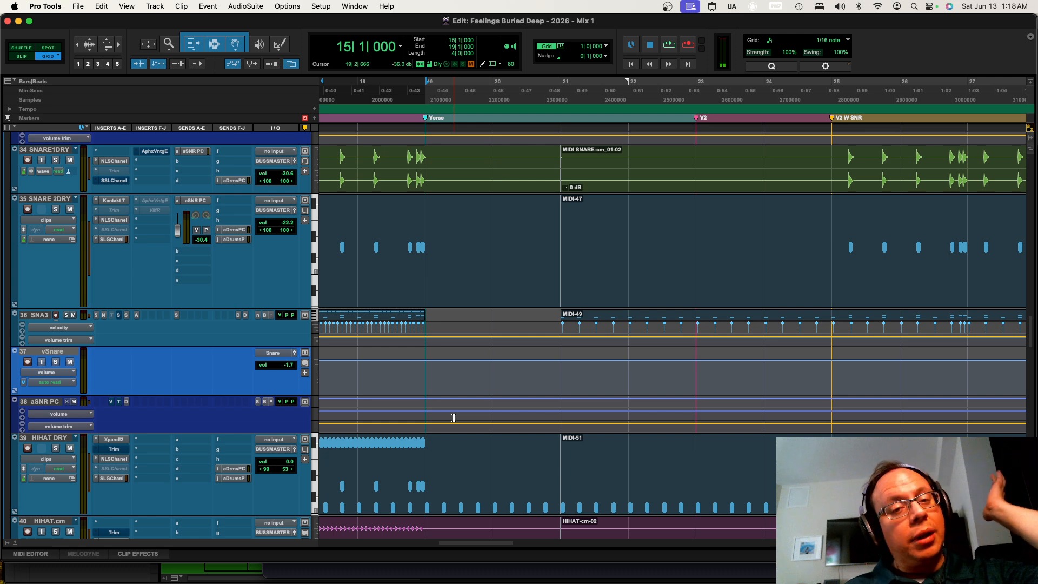
{"action": "scroll", "coordinate": [458, 347], "scroll_direction": "down", "scroll_amount": 10}
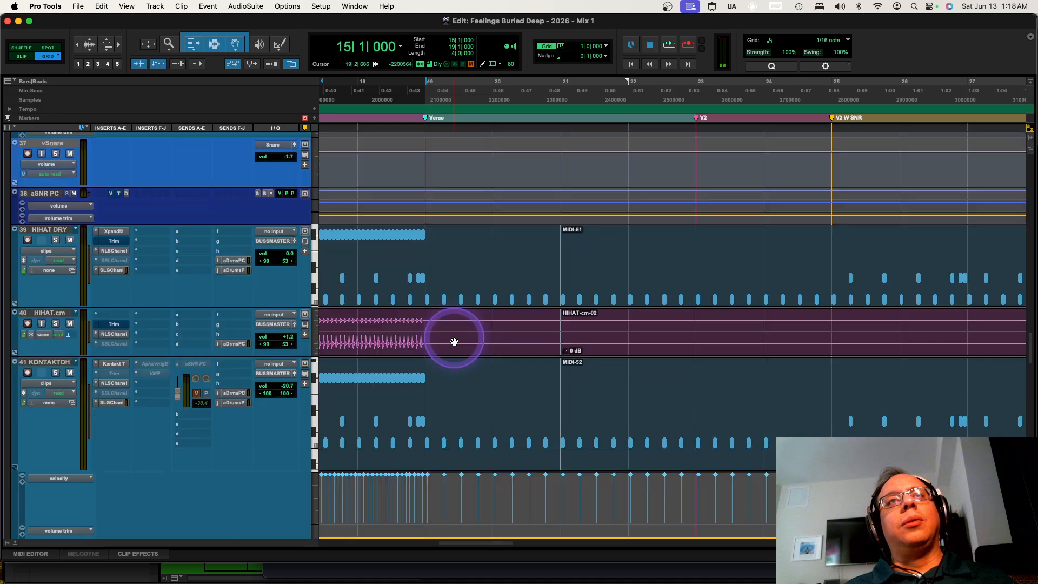
{"action": "scroll", "coordinate": [435, 340], "scroll_direction": "down", "scroll_amount": 5}
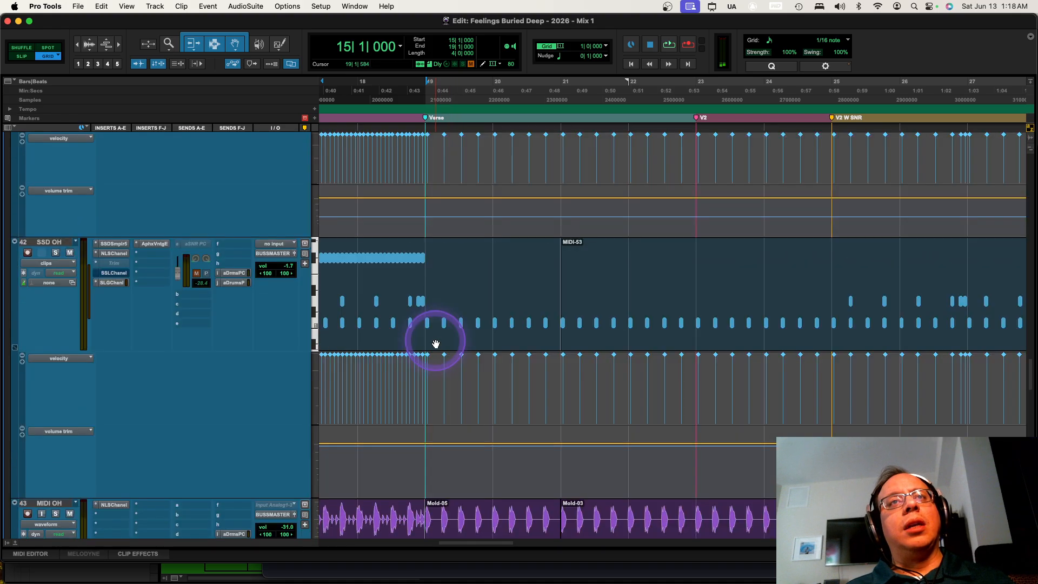
{"action": "scroll", "coordinate": [435, 342], "scroll_direction": "down", "scroll_amount": 5}
{"action": "scroll", "coordinate": [435, 342], "scroll_direction": "up", "scroll_amount": 5}
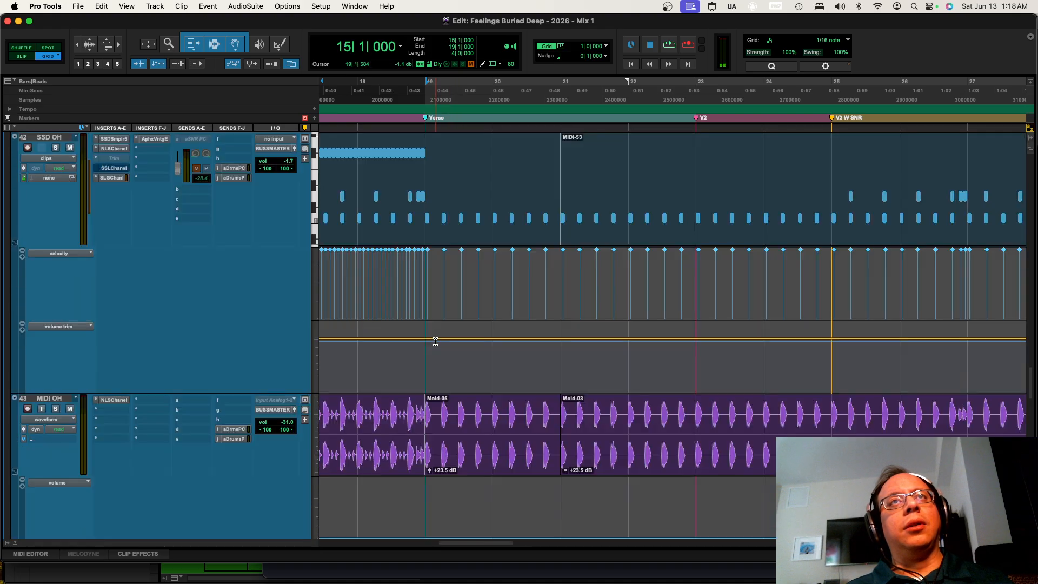
{"action": "scroll", "coordinate": [435, 342], "scroll_direction": "up", "scroll_amount": 4}
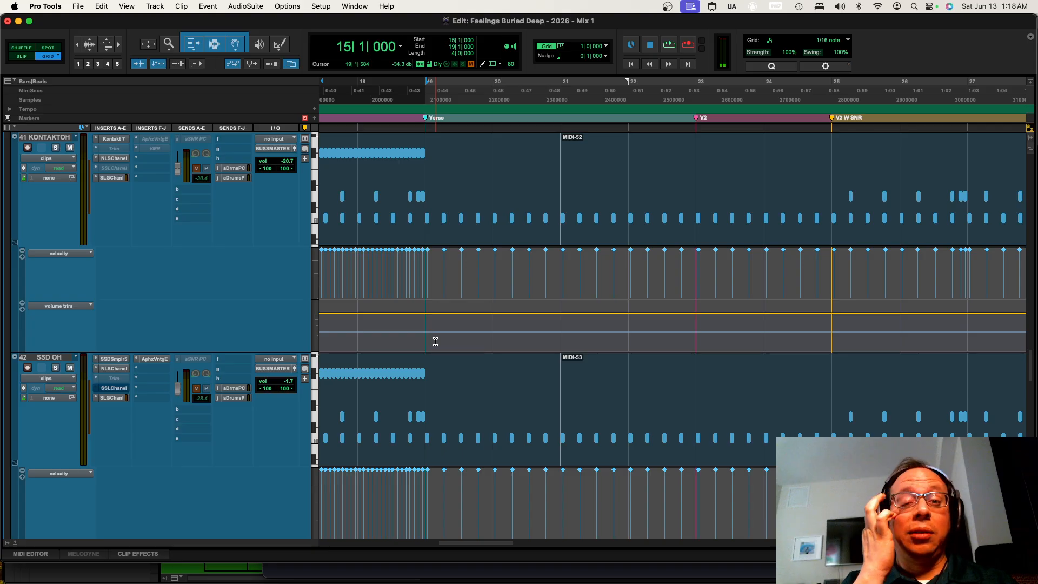
{"action": "scroll", "coordinate": [435, 342], "scroll_direction": "down", "scroll_amount": 10}
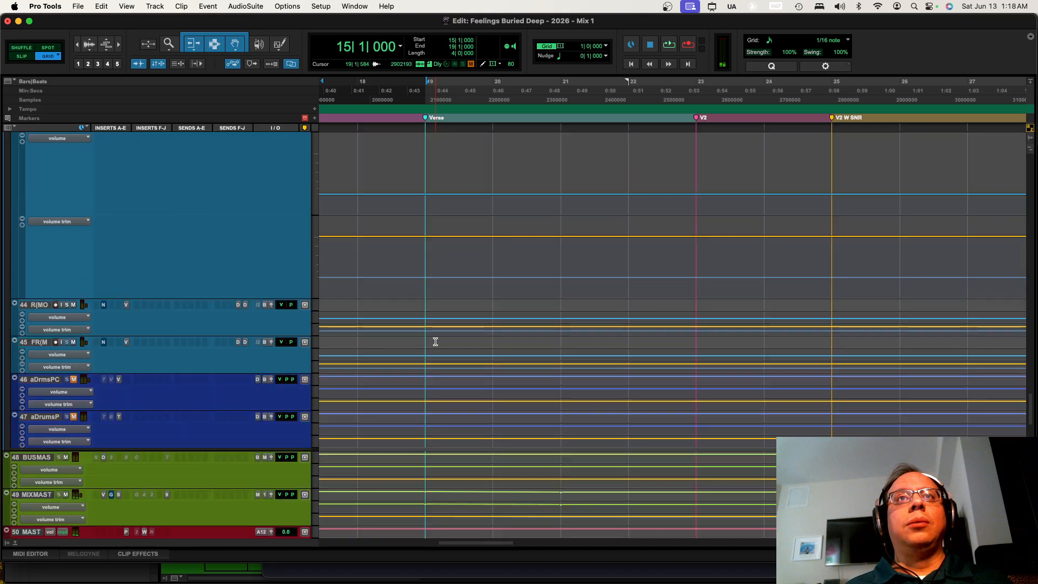
{"action": "scroll", "coordinate": [435, 342], "scroll_direction": "up", "scroll_amount": 7}
{"action": "scroll", "coordinate": [436, 342], "scroll_direction": "up", "scroll_amount": 8}
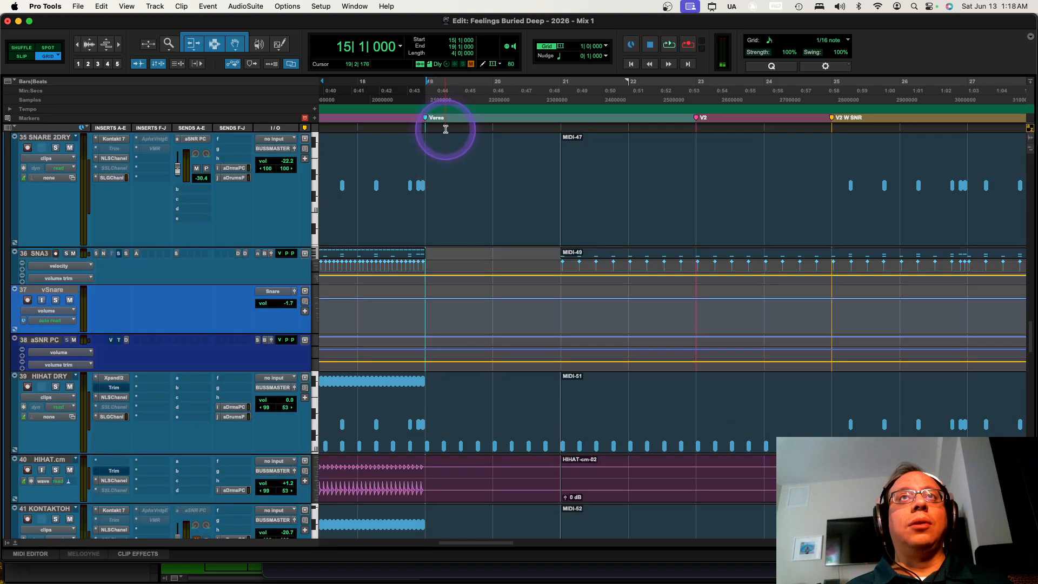
Select bars 19 to 21 on the SNARE 2DRY track, keeping the Smart Tool active
{"action": "left_click_drag", "start_coordinate": [431, 153], "coordinate": [544, 157]}
{"action": "key", "text": "F9"}
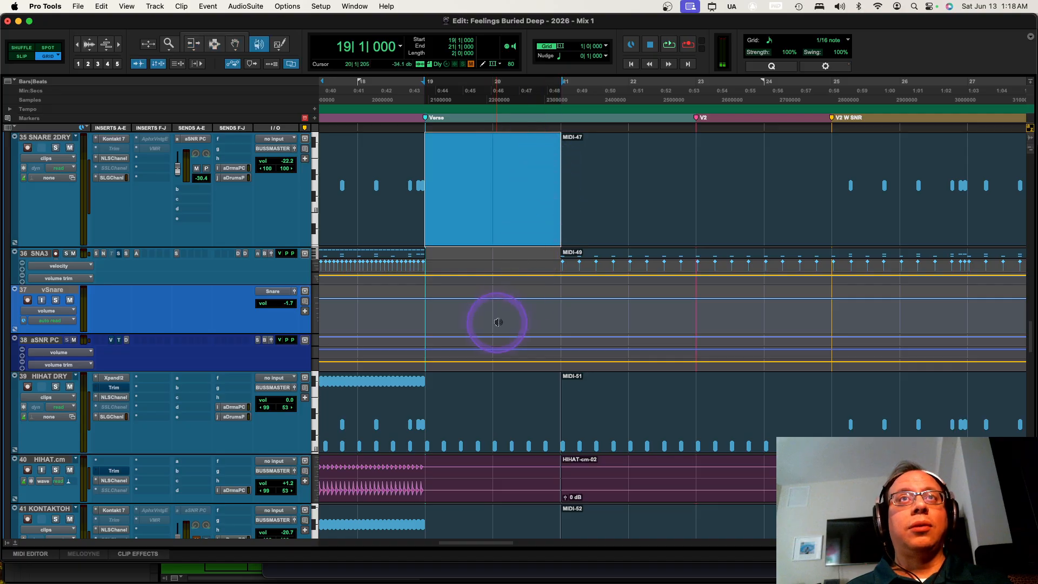
{"action": "scroll", "coordinate": [498, 322], "scroll_direction": "down", "scroll_amount": 3}
{"action": "key", "text": "super+7"}
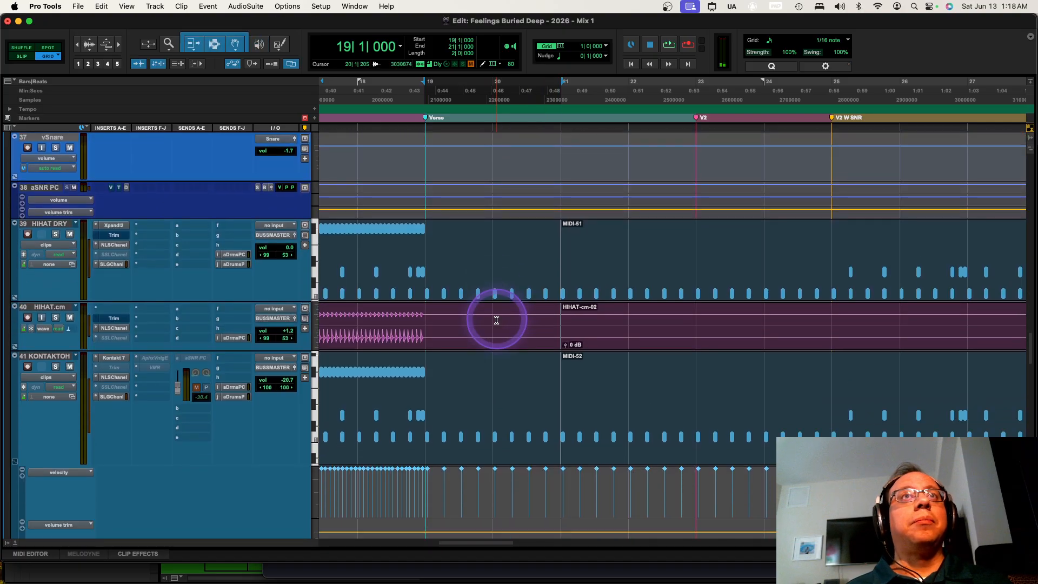
Select the empty stretch from bar 19 to bar 21 on the BassIMPORT track
{"action": "scroll", "coordinate": [530, 273], "scroll_direction": "up", "scroll_amount": 5}
{"action": "scroll", "coordinate": [494, 270], "scroll_direction": "up", "scroll_amount": 15}
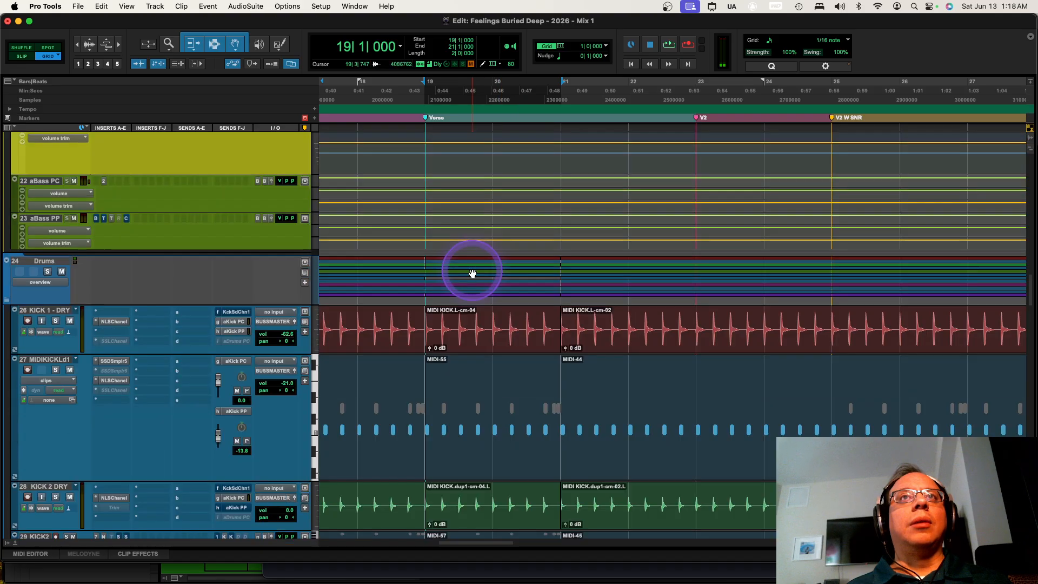
{"action": "scroll", "coordinate": [472, 273], "scroll_direction": "up", "scroll_amount": 3}
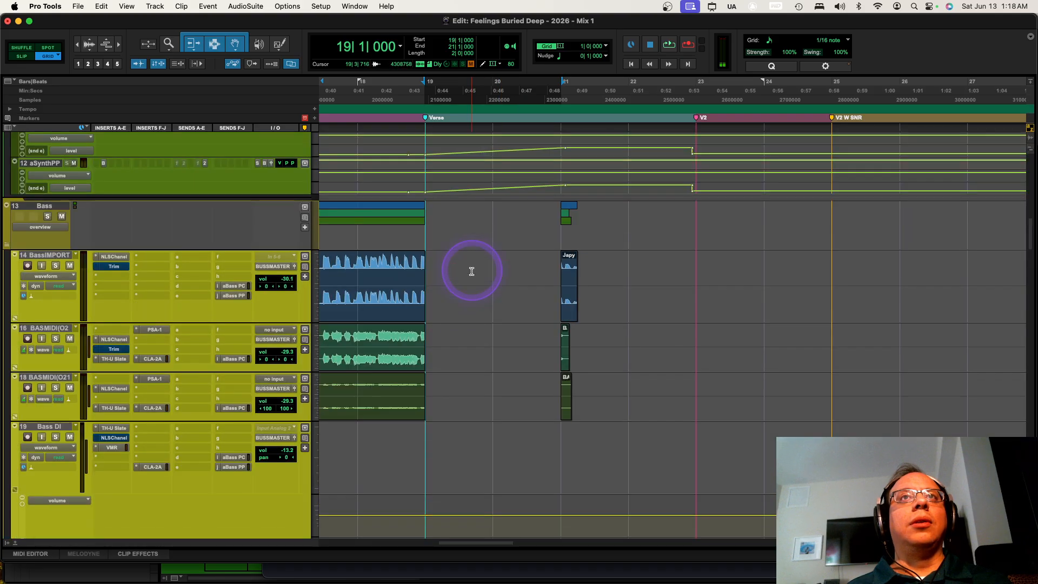
{"action": "left_click", "coordinate": [507, 264]}
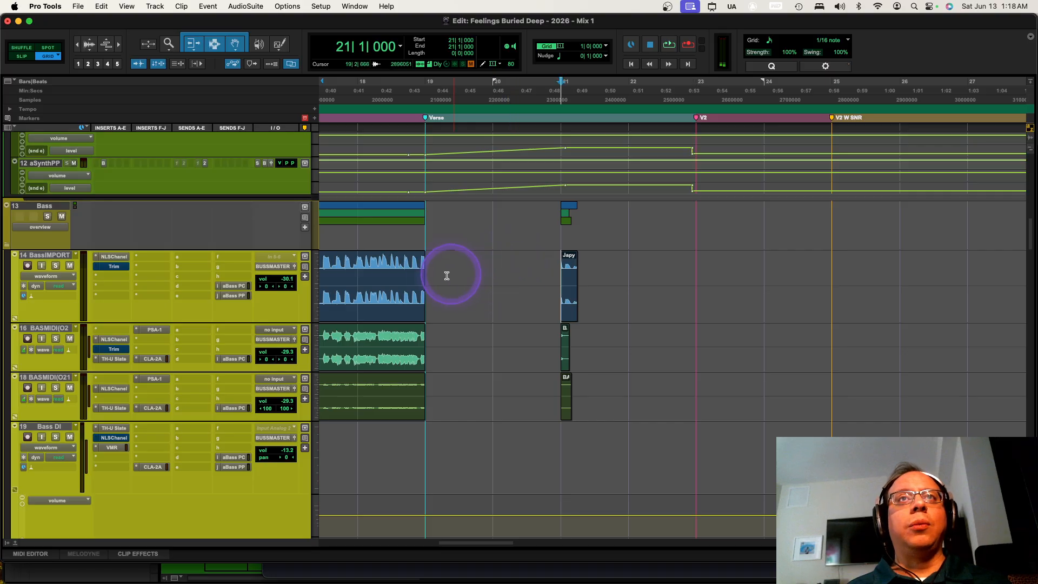
{"action": "left_click_drag", "start_coordinate": [483, 280], "coordinate": [550, 283]}
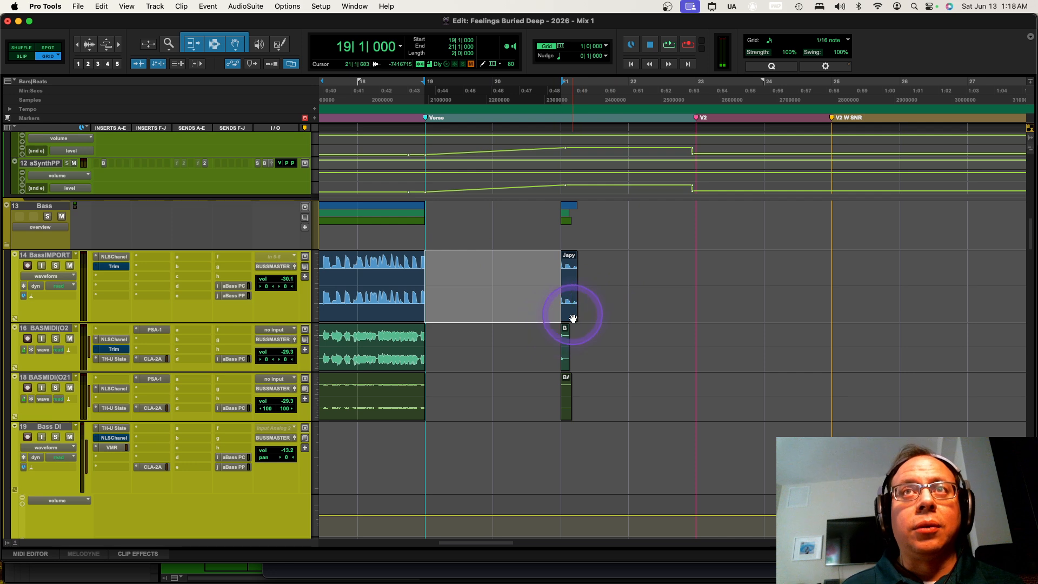
Snap the short clips at bar 21 on the BassIMPORT and both BASMIDI tracks to the Verse start at bar 19
{"action": "left_click", "coordinate": [505, 280]}
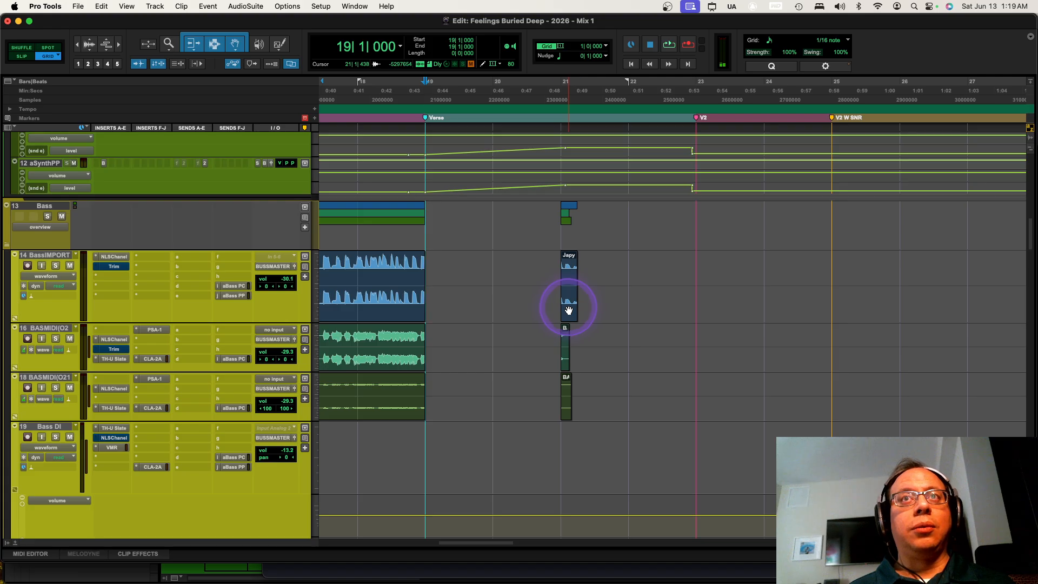
{"action": "left_click", "coordinate": [441, 277]}
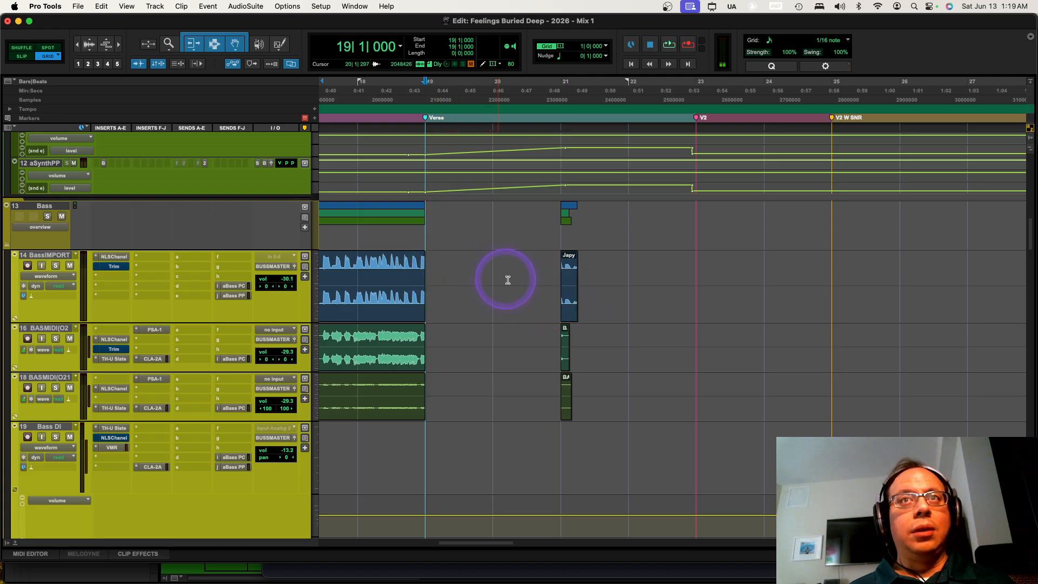
{"action": "left_click", "coordinate": [571, 308], "text": "ctrl"}
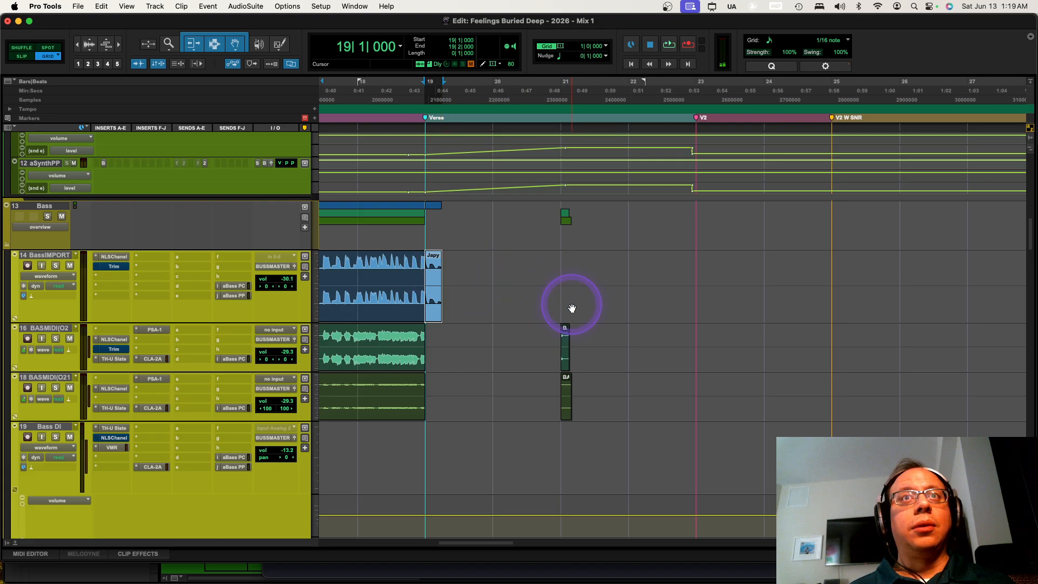
{"action": "left_click", "coordinate": [478, 348]}
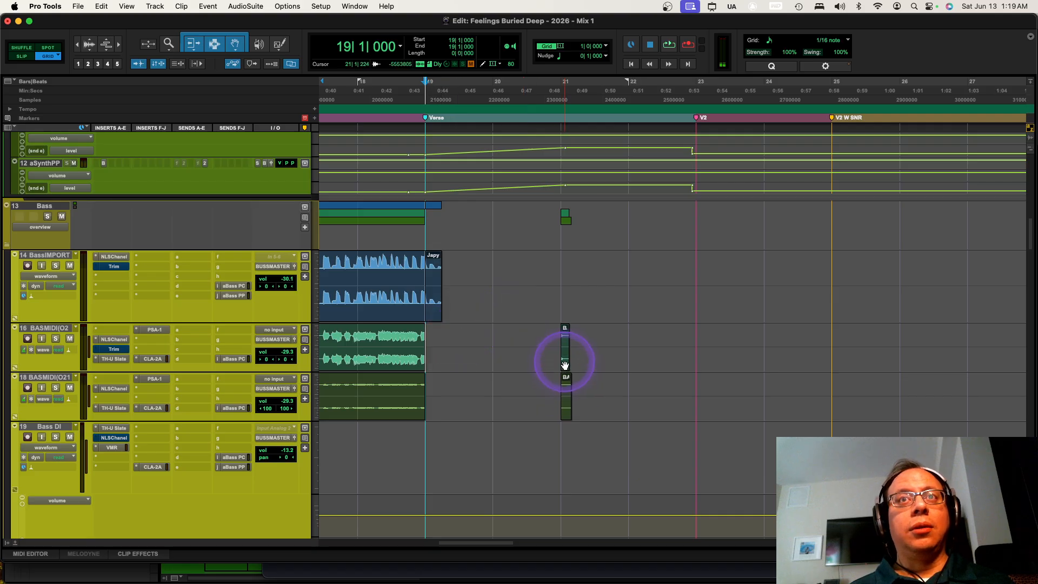
{"action": "left_click", "coordinate": [565, 365], "text": "ctrl"}
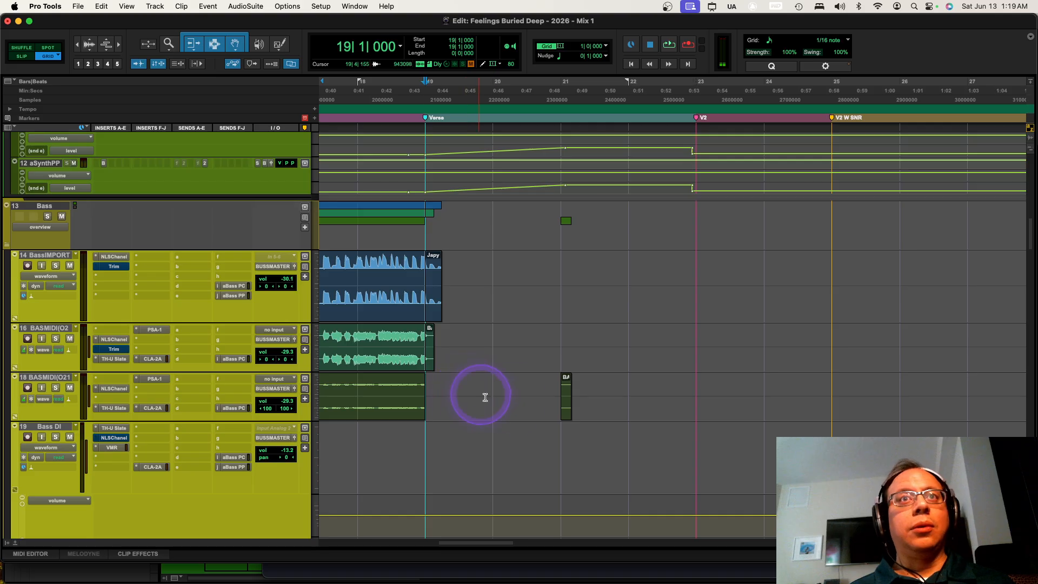
{"action": "left_click", "coordinate": [566, 413], "text": "ctrl"}
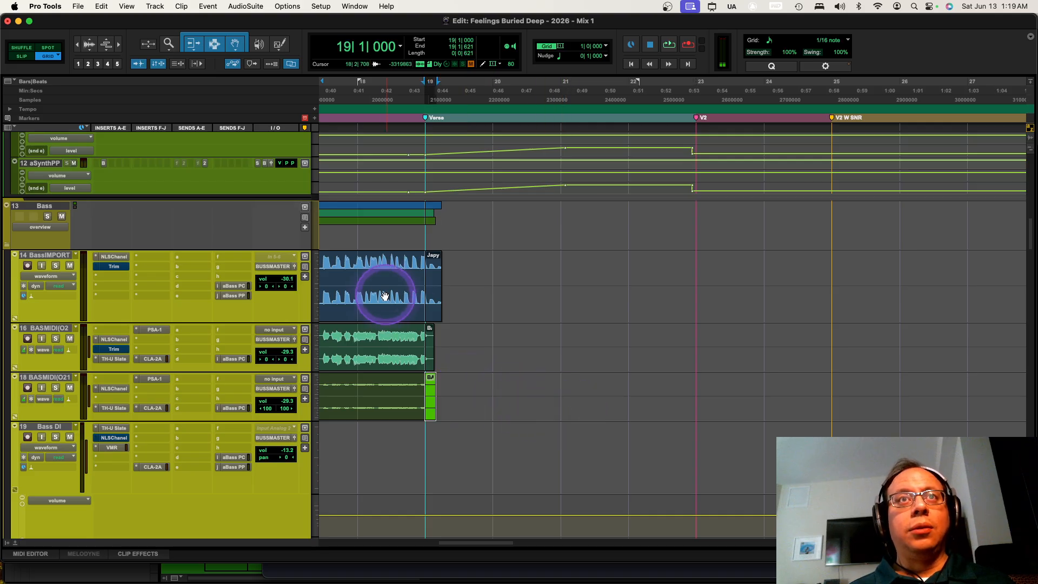
Heal the clip separations at bar 19 on the BassIMPORT and both BASMIDI tracks, using a selection from bar 18 to 21
{"action": "left_click_drag", "start_coordinate": [354, 270], "coordinate": [541, 382]}
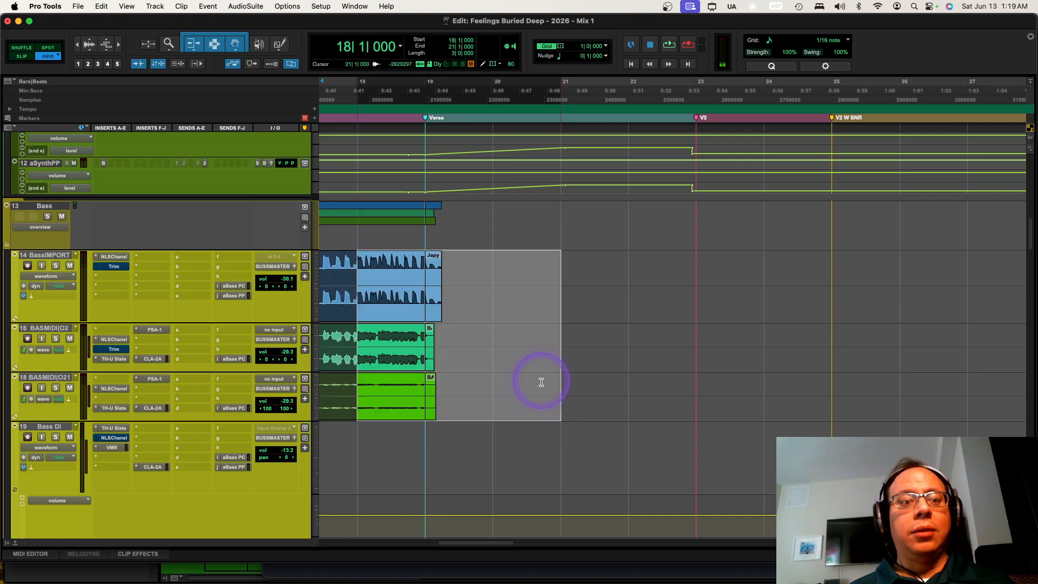
{"action": "key", "text": "super+h"}
{"action": "key", "text": "super+bracketleft"}
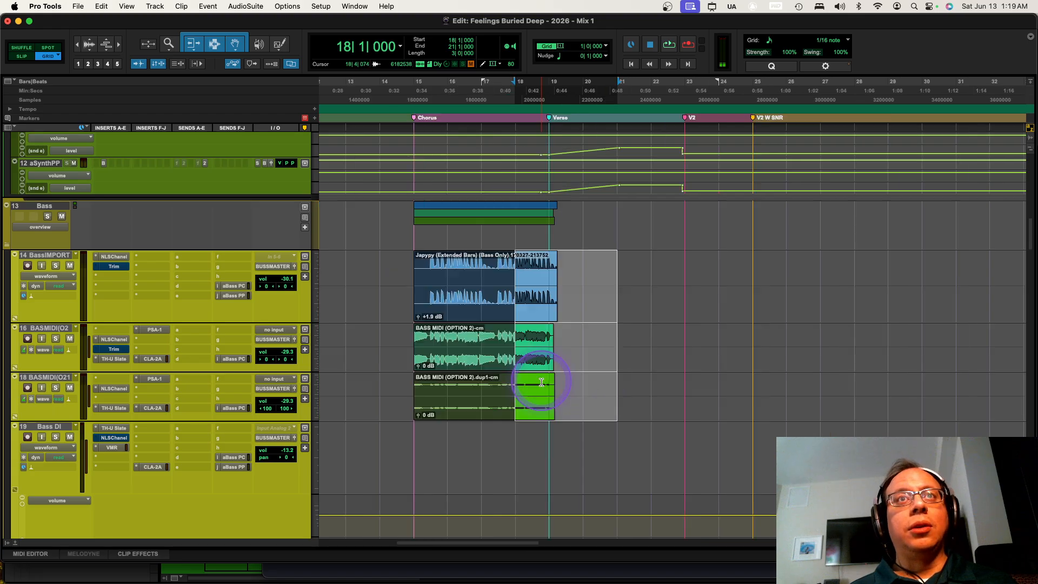
Play the song from the Chorus start at bar 15 and mute both BASMIDI tracks
{"action": "left_click", "coordinate": [430, 265]}
{"action": "key", "text": "space"}
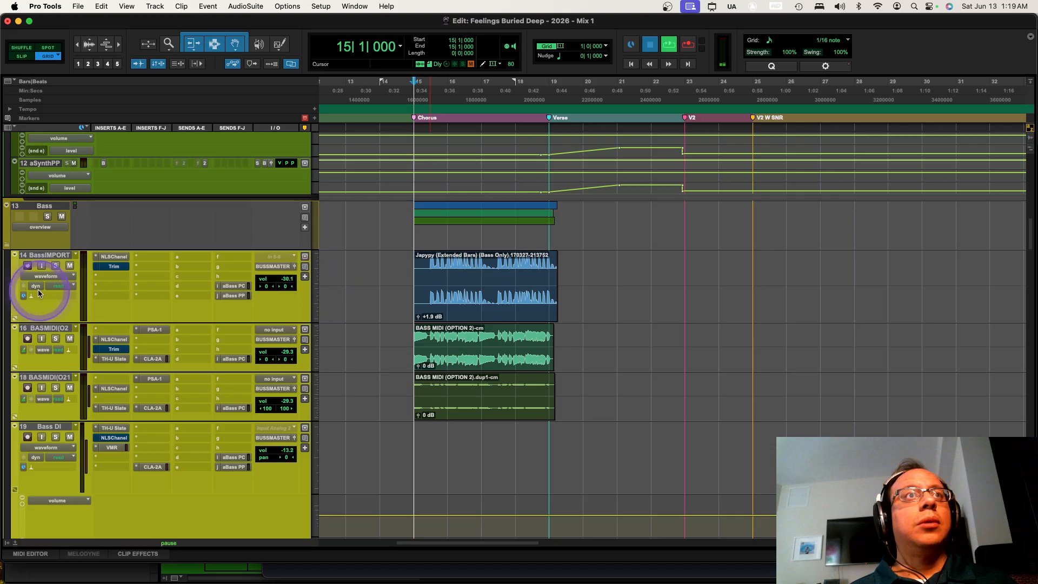
{"action": "left_click", "coordinate": [70, 339]}
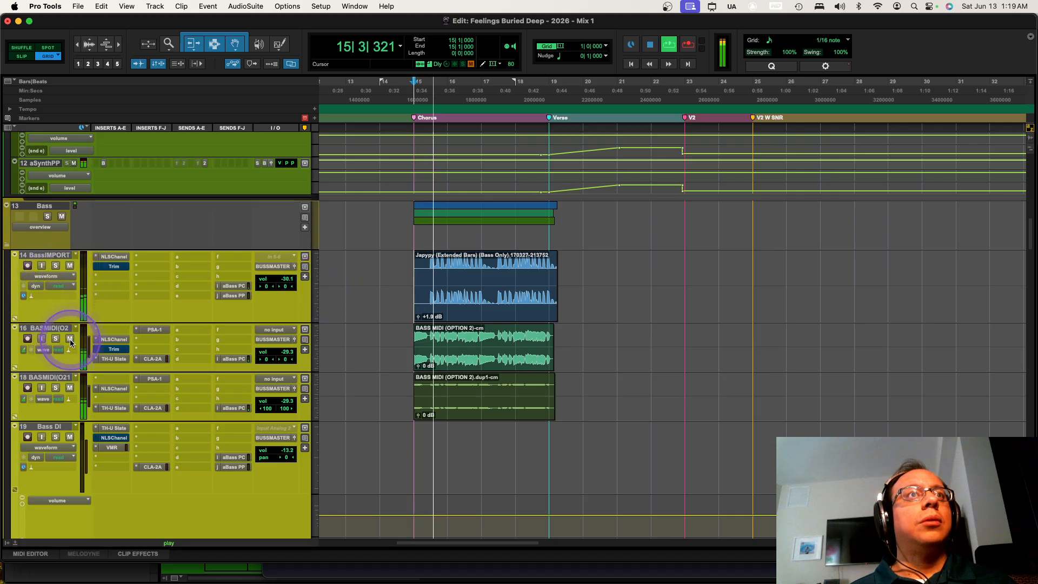
{"action": "left_click", "coordinate": [71, 388]}
Raise the BassIMPORT track's volume to -15.2 dB during playback and stop the transport
{"action": "left_click_drag", "start_coordinate": [278, 278], "coordinate": [288, 271]}
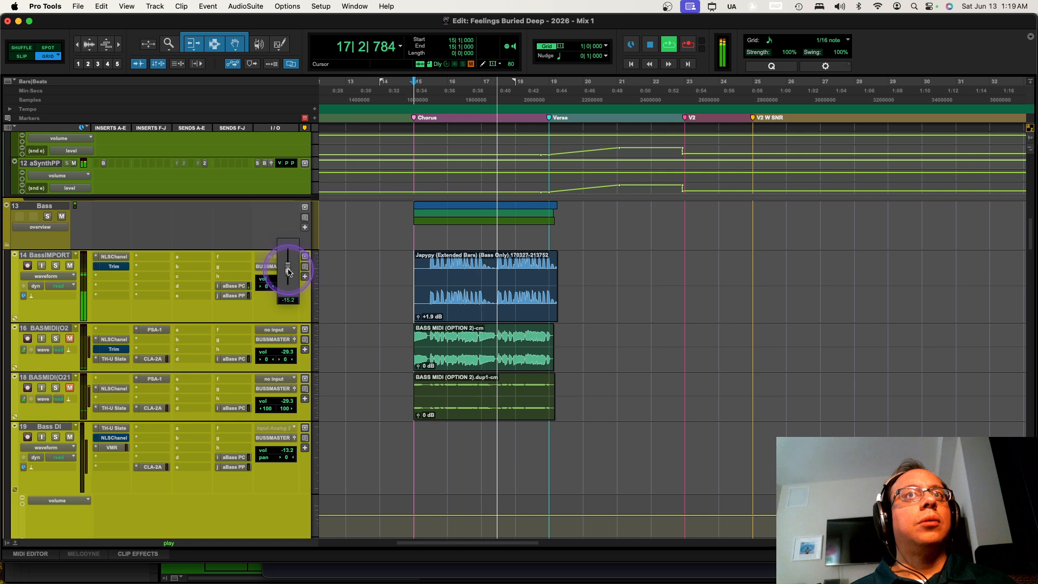
{"action": "left_click", "coordinate": [344, 232]}
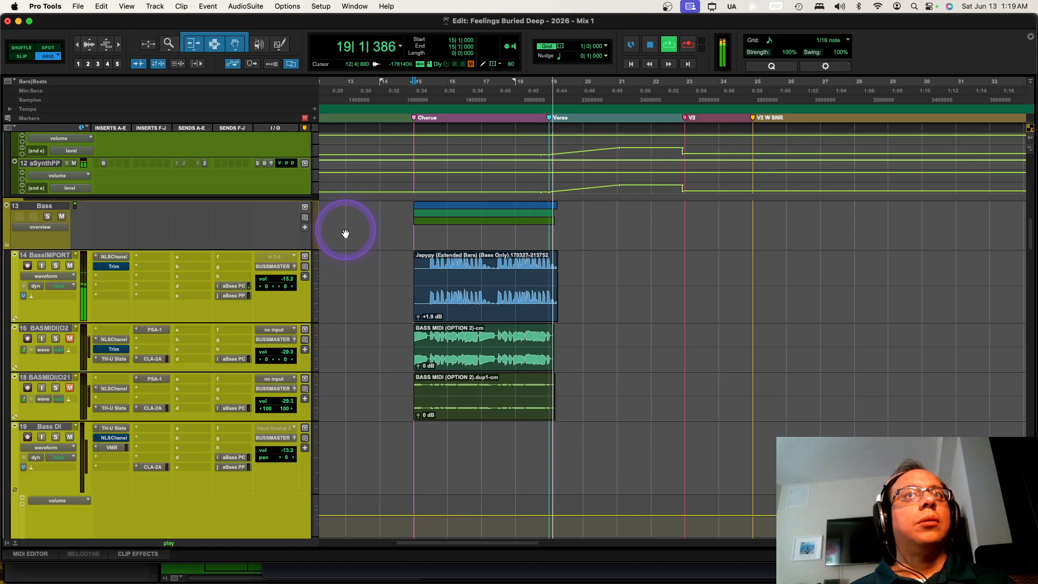
{"action": "key", "text": "space"}
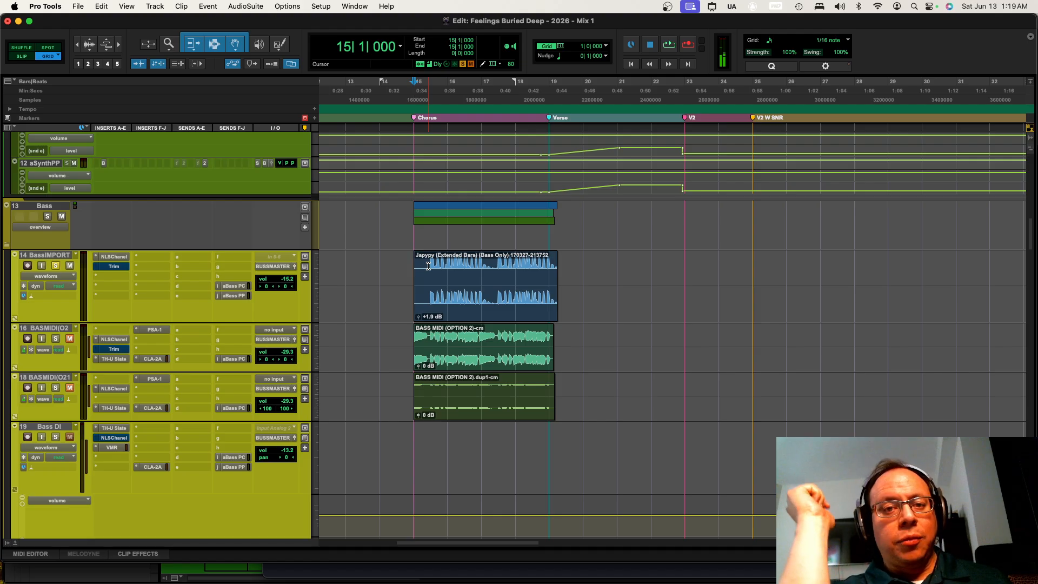
Play the soloed BassIMPORT track in the Chorus and turn its solo off to hear it in the mix
{"action": "key", "text": "space"}
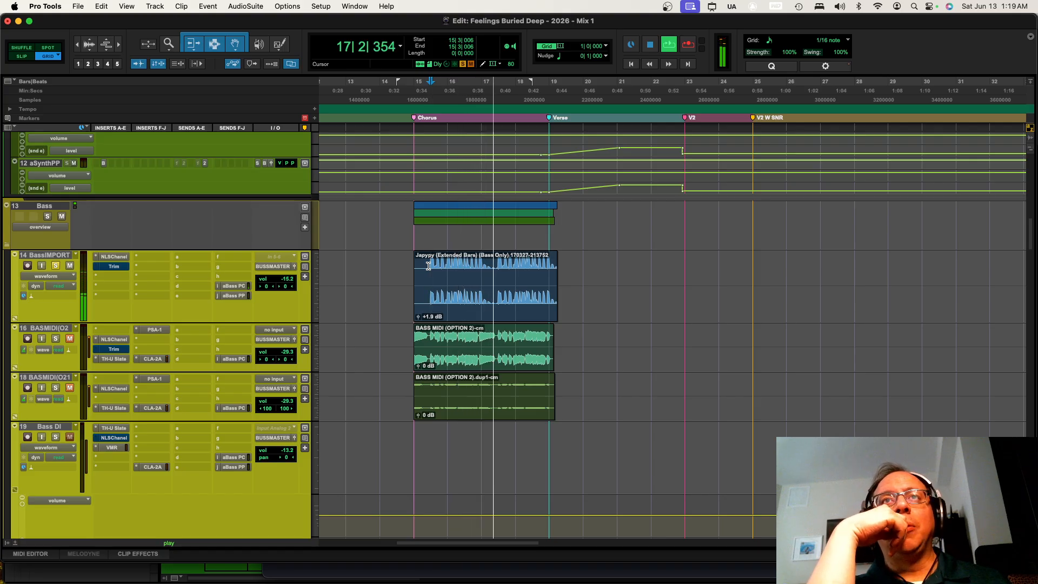
{"action": "left_click", "coordinate": [85, 271]}
{"action": "left_click", "coordinate": [55, 265]}
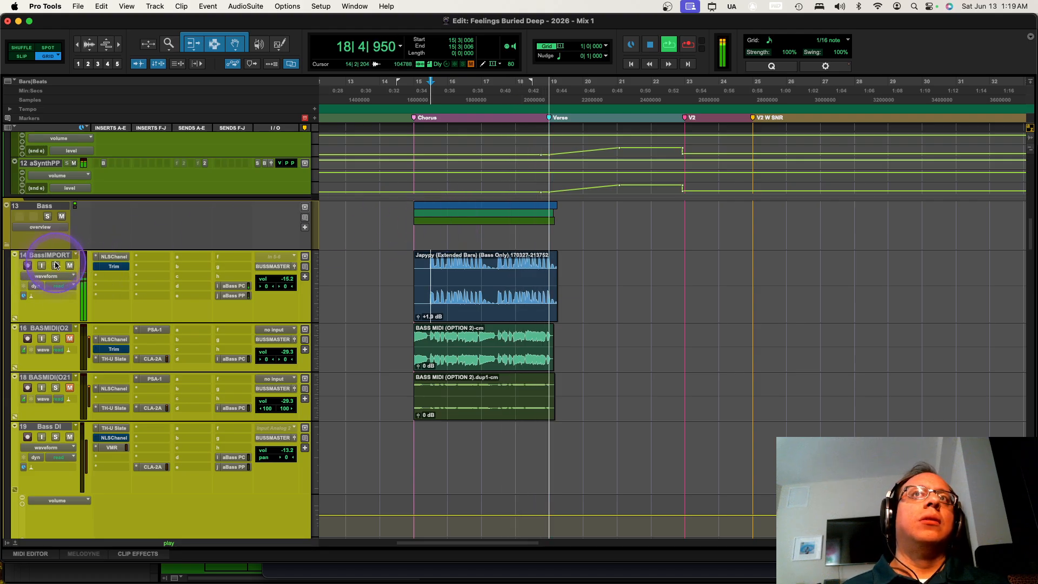
Replay the Chorus from bar 15 and compare the BassIMPORT volume at -30.1 dB and -15.2 dB
{"action": "left_click", "coordinate": [420, 280]}
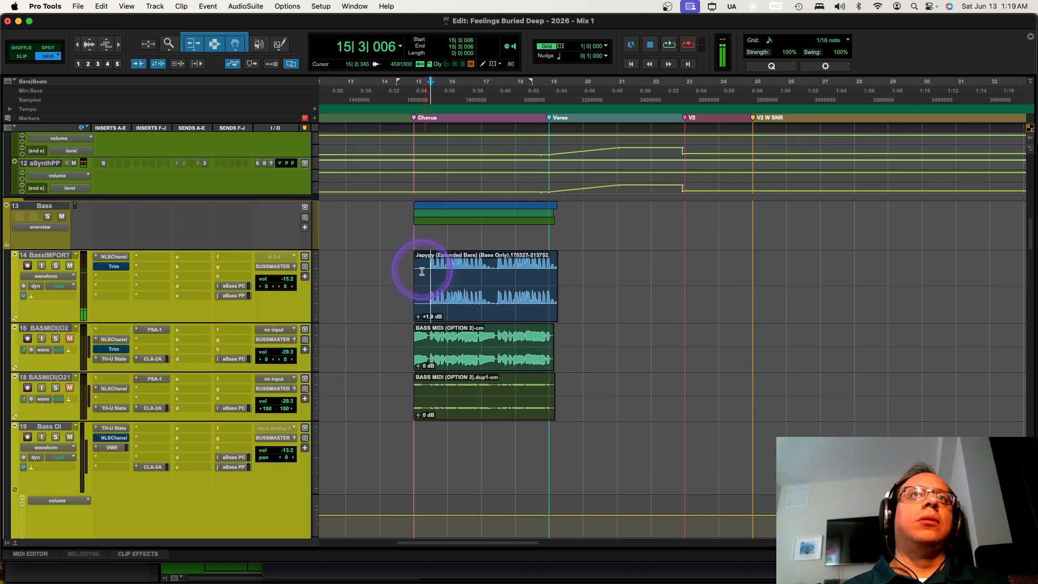
{"action": "key", "text": "space"}
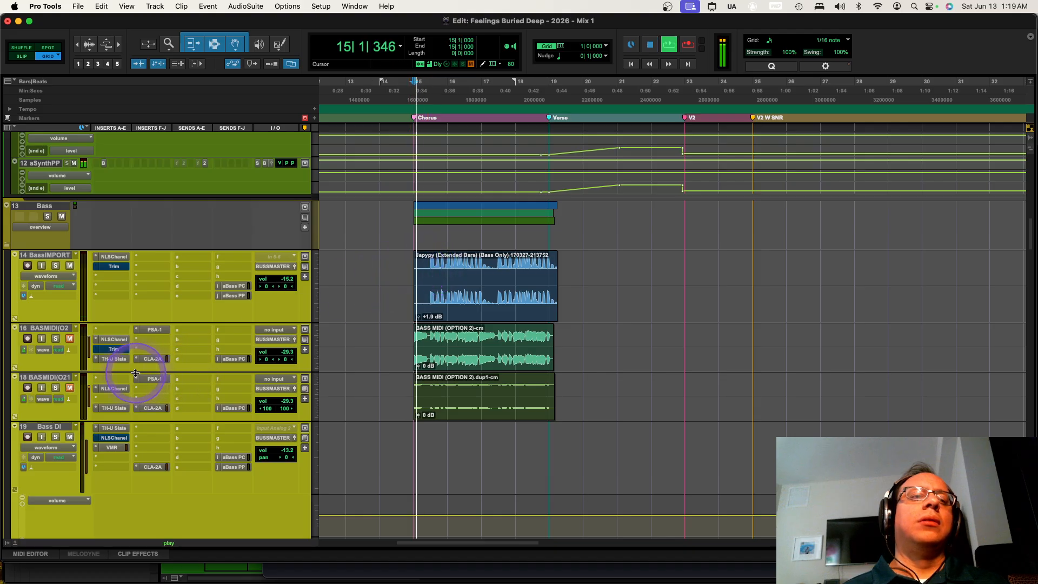
{"action": "left_click", "coordinate": [125, 301]}
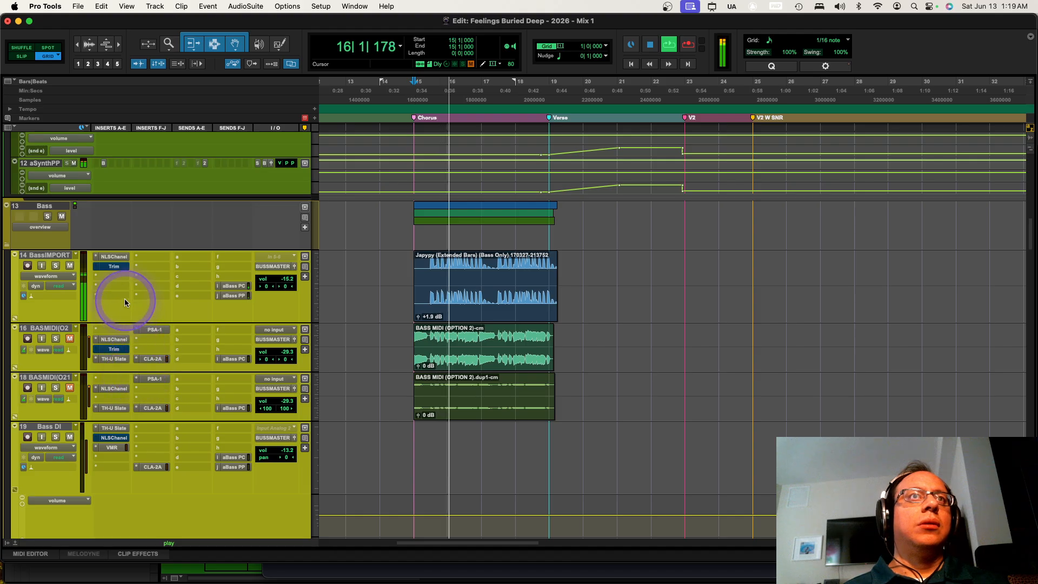
{"action": "left_click", "coordinate": [307, 327]}
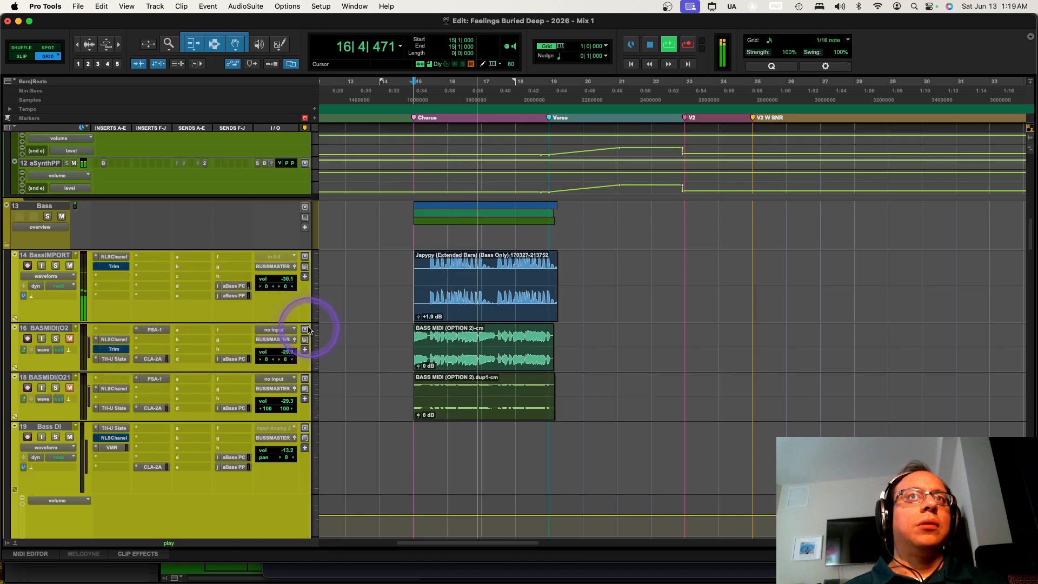
{"action": "left_click", "coordinate": [292, 296]}
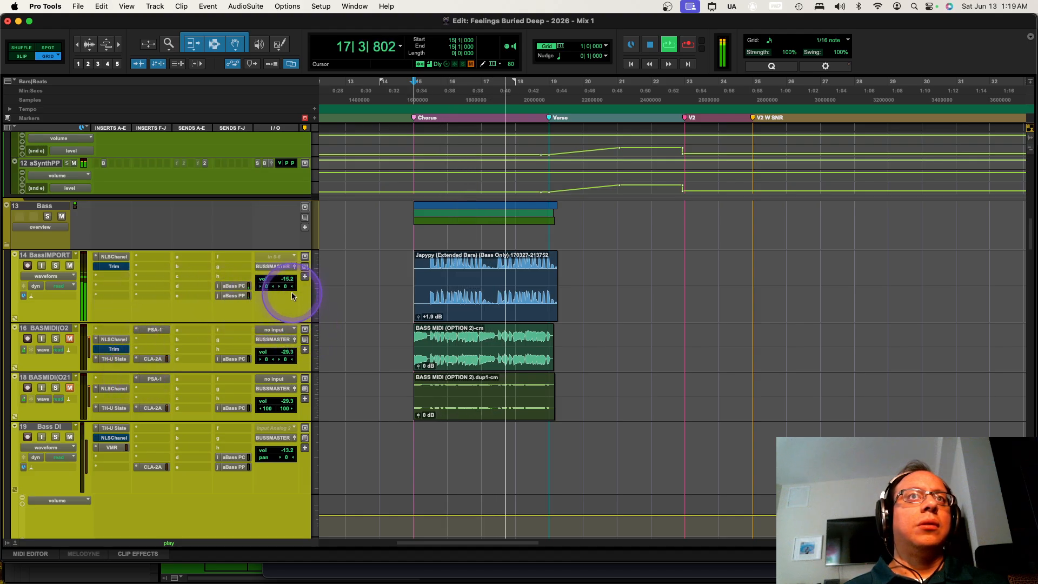
{"action": "left_click", "coordinate": [292, 279]}
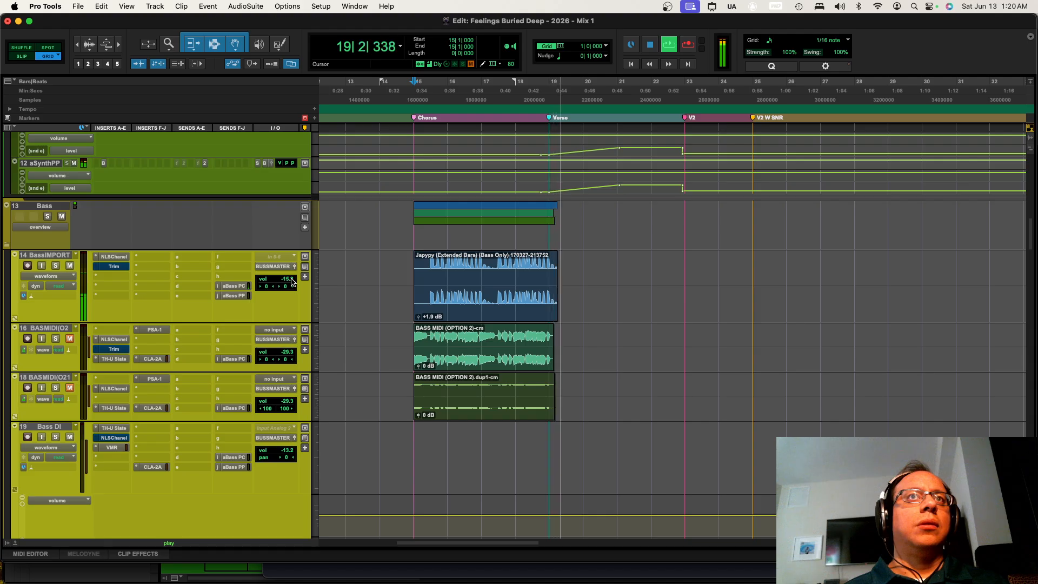
Stop the transport, unmute the BASMIDI tracks and replay the Chorus from bar 15
{"action": "key", "text": "space"}
{"action": "left_click", "coordinate": [297, 285]}
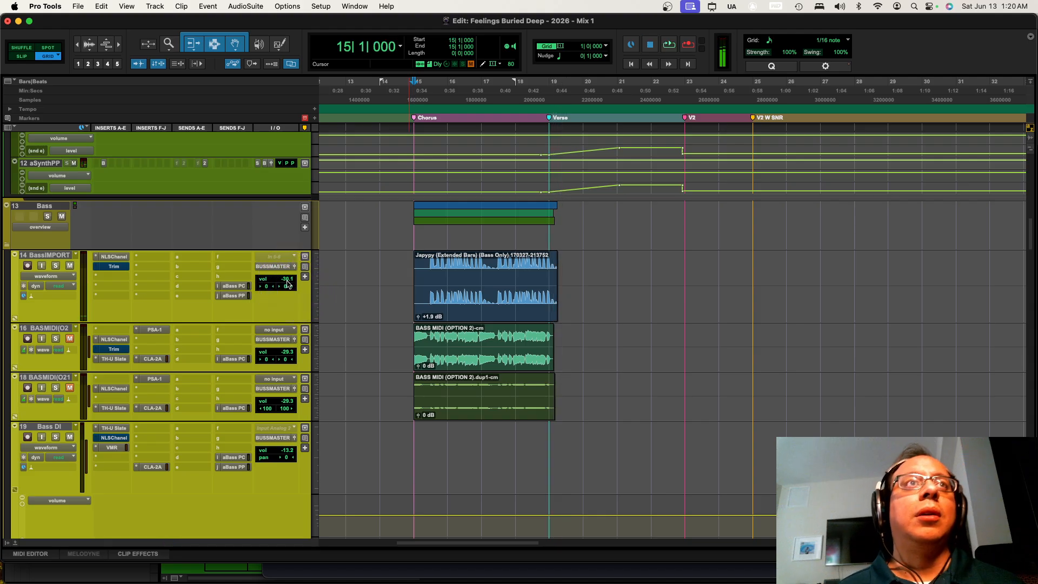
{"action": "left_click", "coordinate": [54, 355]}
{"action": "left_click", "coordinate": [69, 387]}
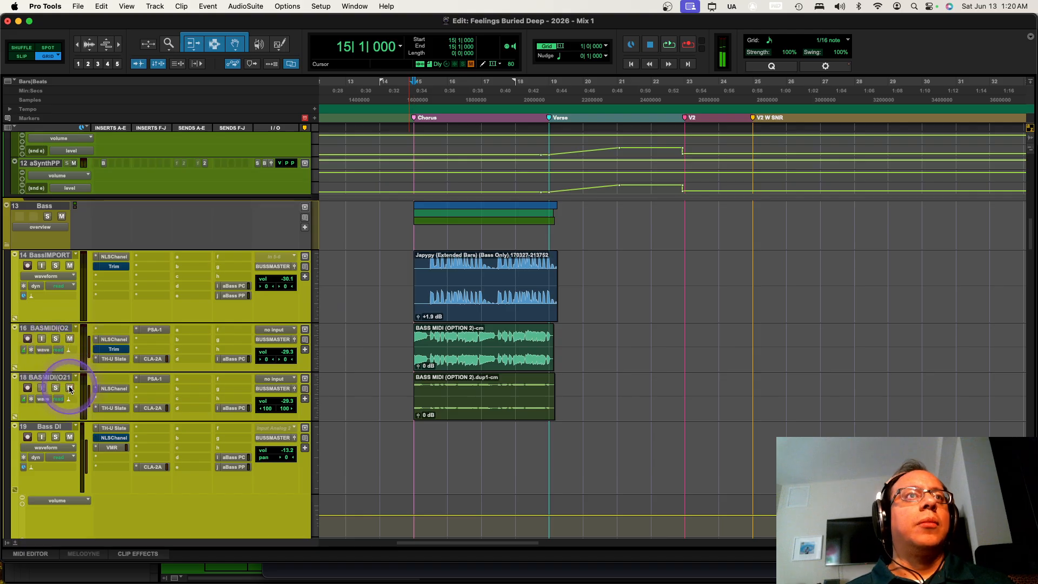
{"action": "key", "text": "space"}
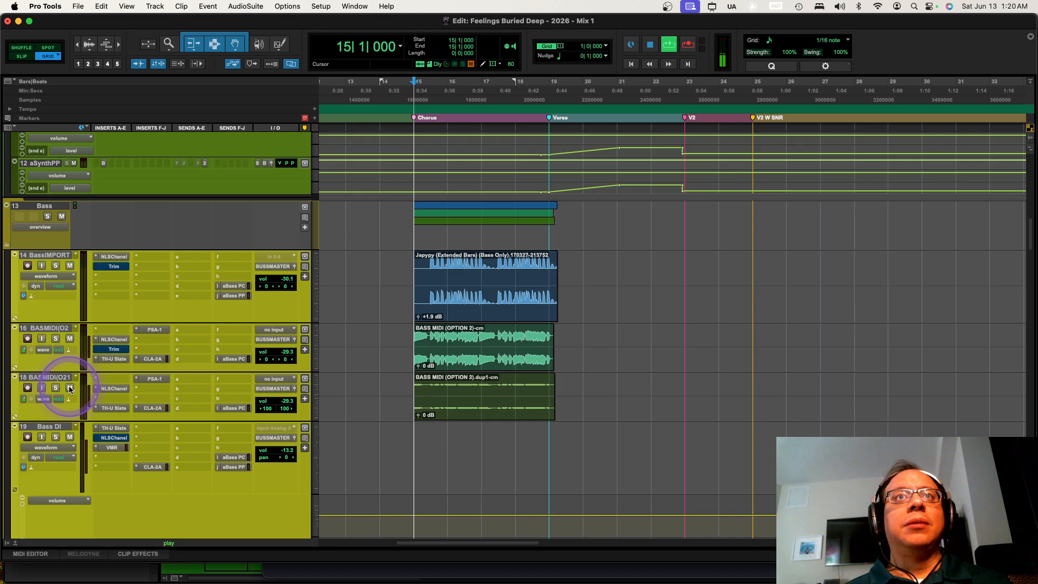
Solo the two BASMIDI tracks in turn during Chorus playback and stop the transport
{"action": "left_click", "coordinate": [60, 337]}
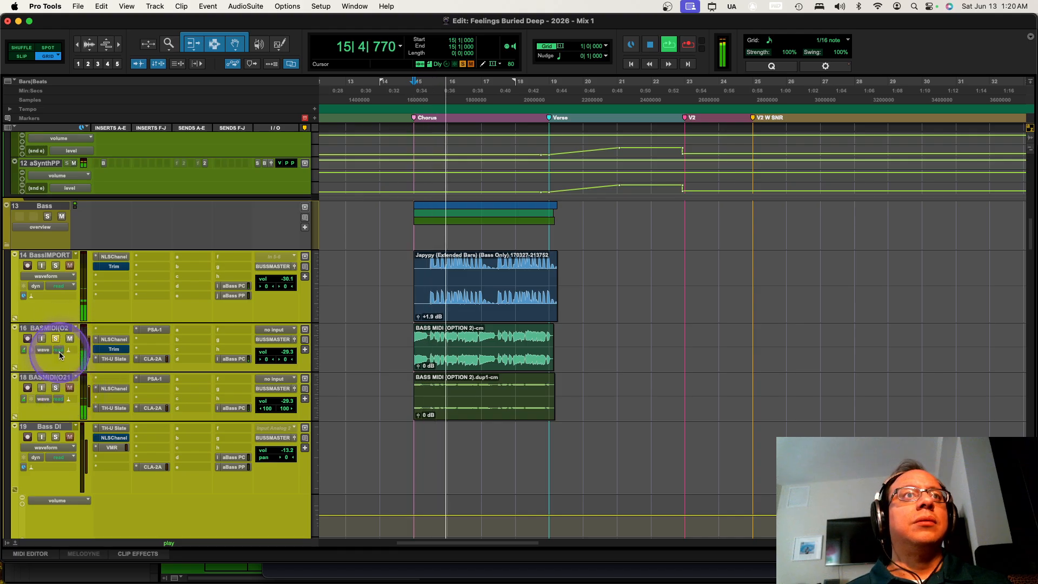
{"action": "left_click", "coordinate": [56, 387]}
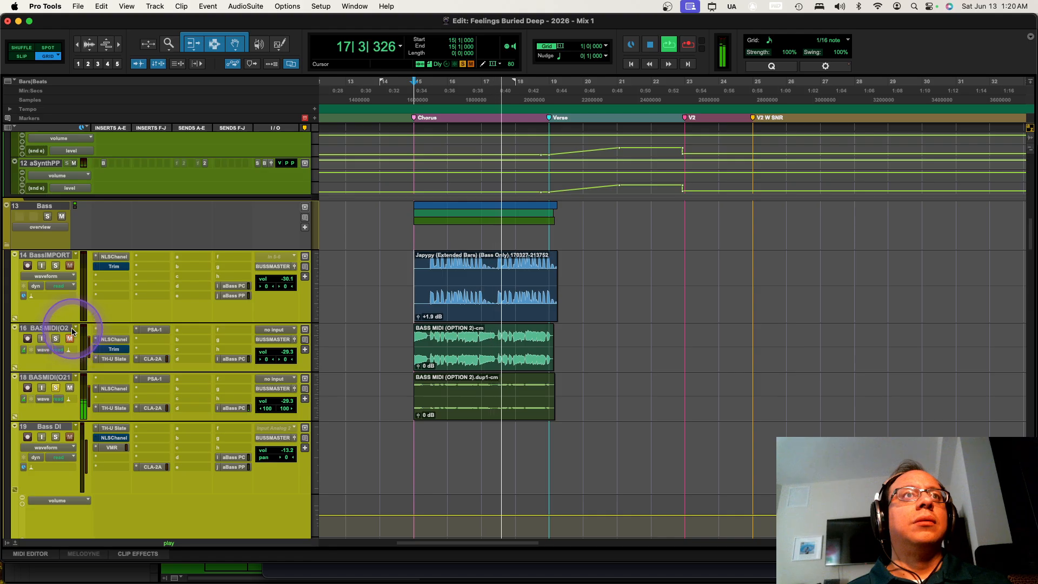
{"action": "key", "text": "space"}
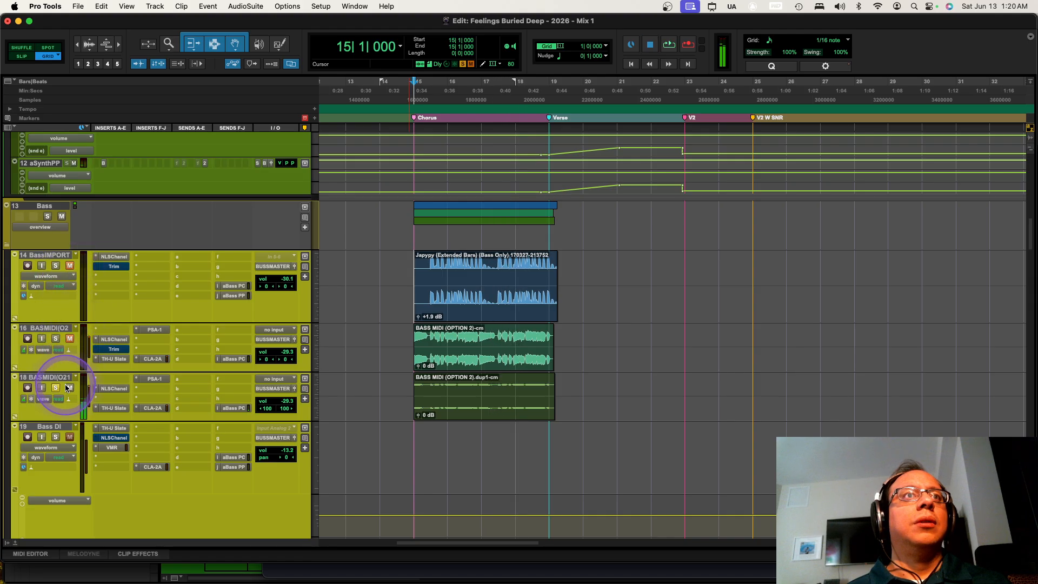
Turn off the solo on BASMIDI(O21 and play it in the Chorus mix with its volume at 0.0 dB
{"action": "left_click", "coordinate": [56, 388]}
{"action": "key", "text": "space"}
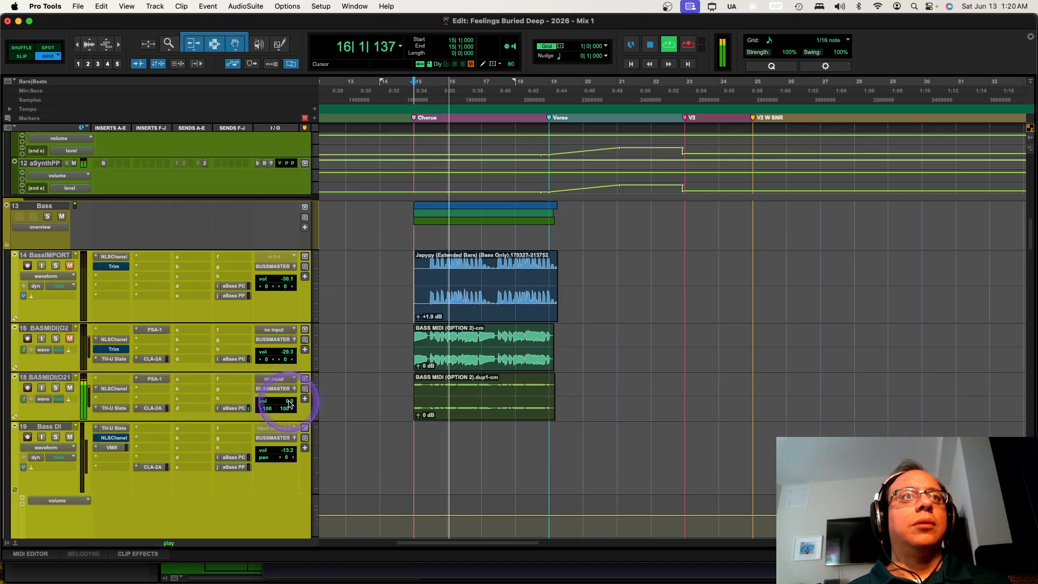
{"action": "key", "text": "space"}
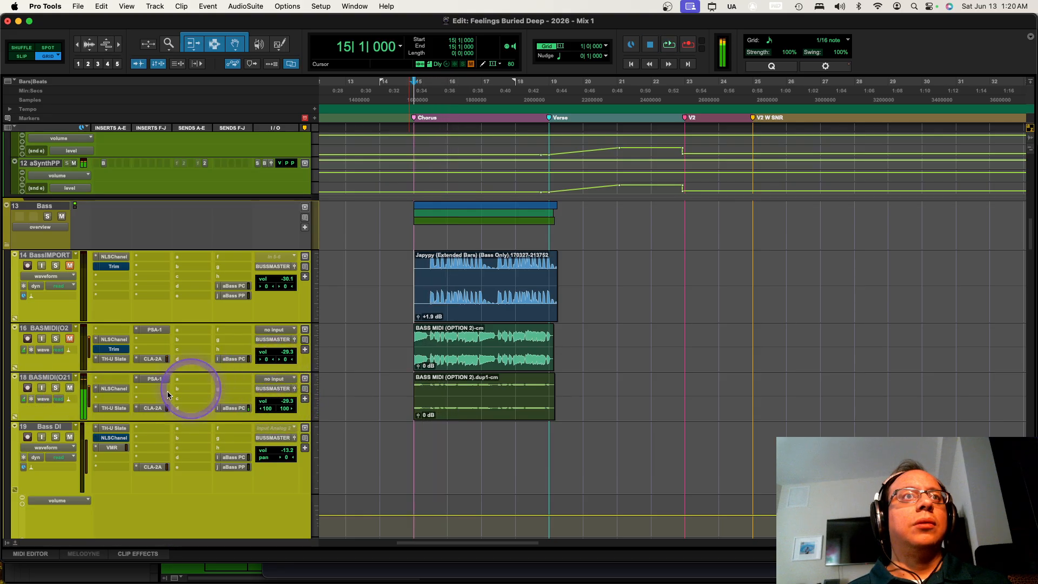
Unmute BASMIDI(O2 and compare it in the Chorus mix at 0.0 dB and -29.3 dB
{"action": "left_click", "coordinate": [70, 339]}
{"action": "key", "text": "space"}
{"action": "left_click", "coordinate": [284, 356], "text": "alt"}
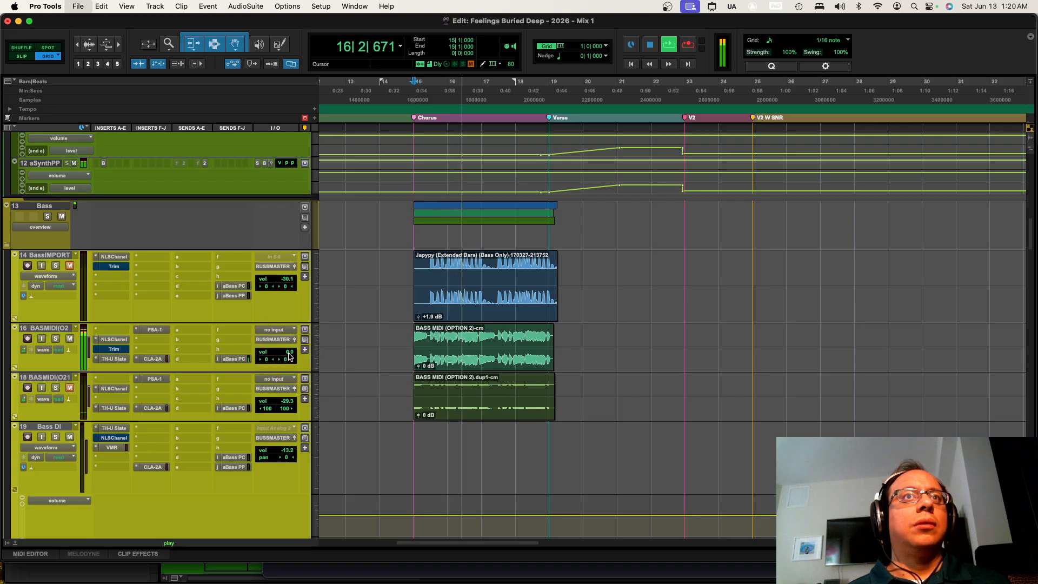
{"action": "key", "text": "space"}
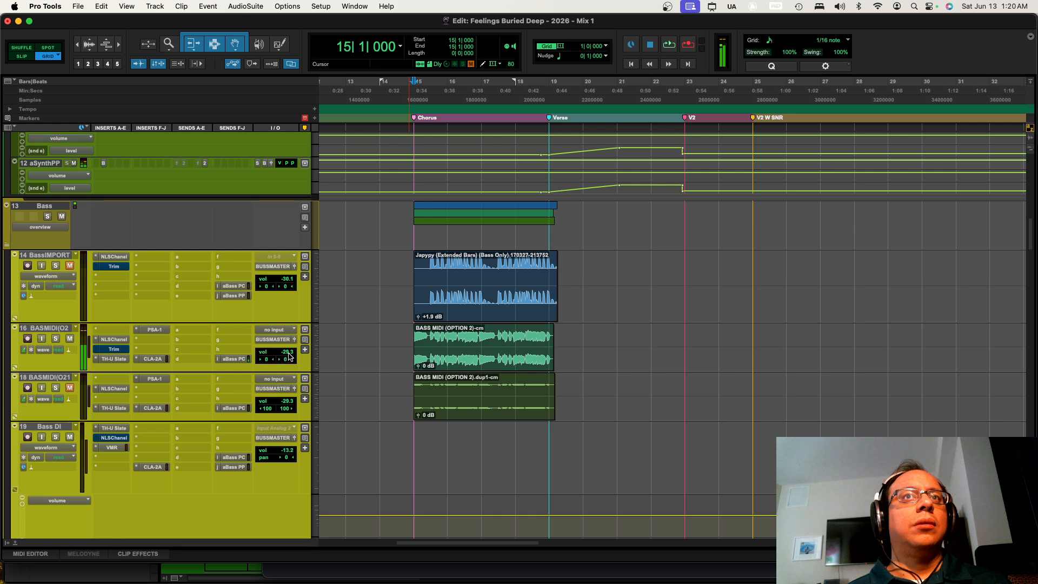
{"action": "key", "text": "space"}
{"action": "left_click", "coordinate": [289, 356]}
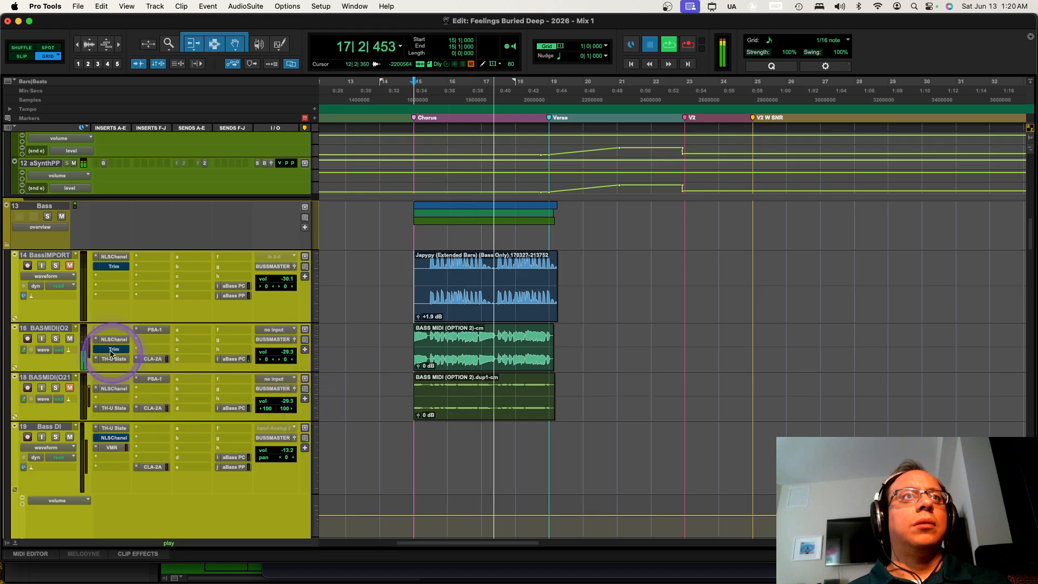
{"action": "key", "text": "space"}
Mute BASMIDI(O2, unmute BASMIDI(O21 and try a higher BASMIDI(O21 volume during Chorus playback
{"action": "left_click", "coordinate": [74, 339]}
{"action": "left_click", "coordinate": [72, 389]}
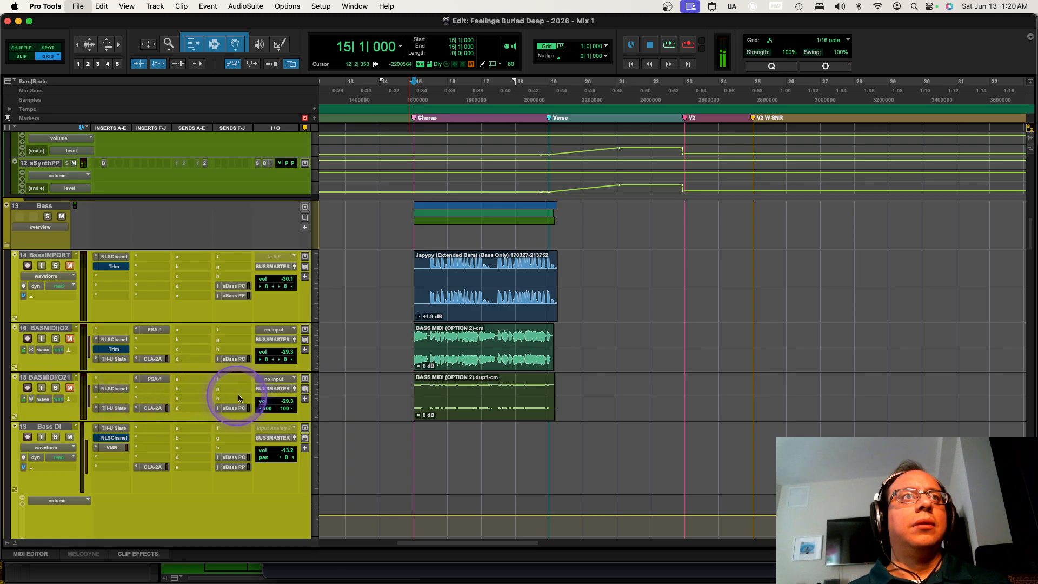
{"action": "key", "text": "space"}
{"action": "left_click", "coordinate": [287, 402]}
{"action": "left_click_drag", "start_coordinate": [287, 403], "coordinate": [287, 398]}
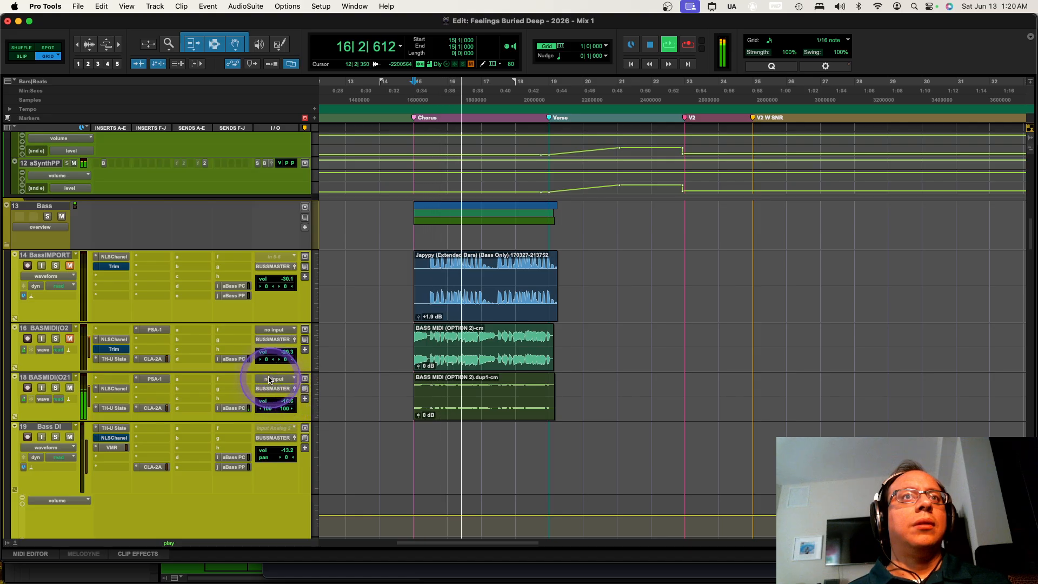
{"action": "left_click_drag", "start_coordinate": [220, 348], "coordinate": [202, 360]}
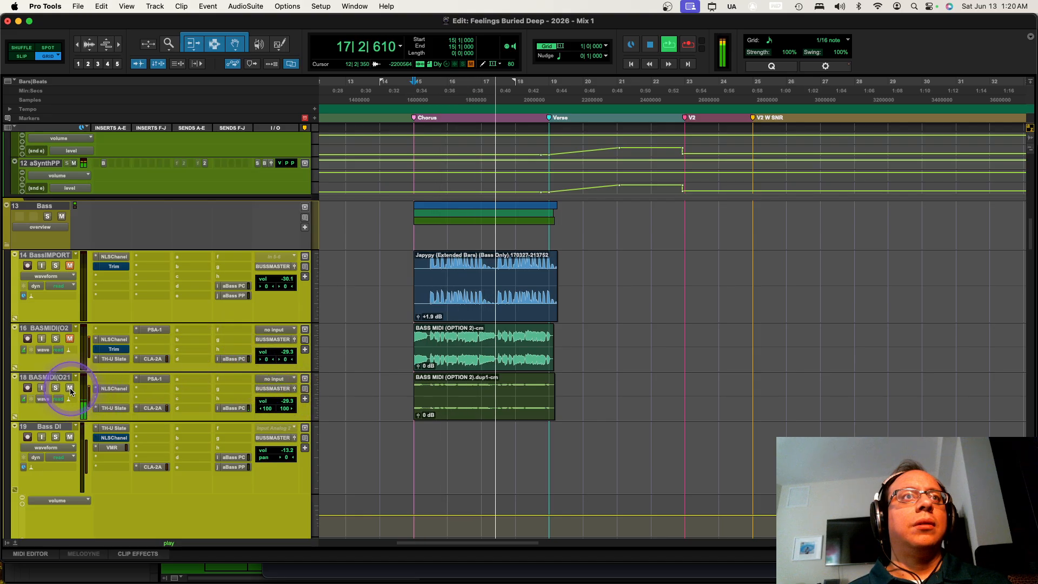
Unmute BassIMPORT, leaving both BASMIDI tracks muted, and stop the transport
{"action": "left_click", "coordinate": [67, 266]}
{"action": "key", "text": "space"}
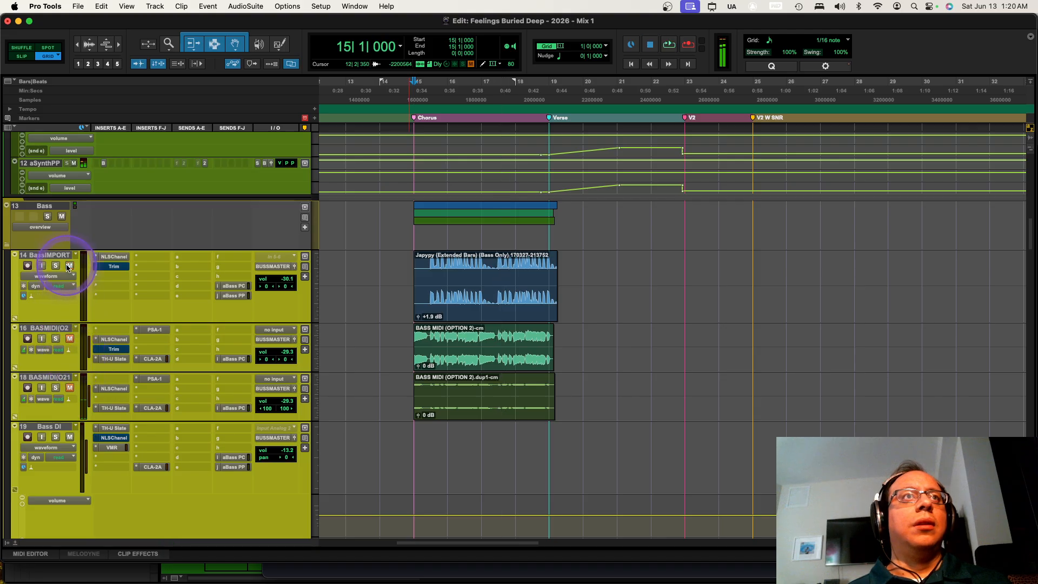
{"action": "left_click", "coordinate": [431, 267]}
{"action": "left_click", "coordinate": [265, 287]}
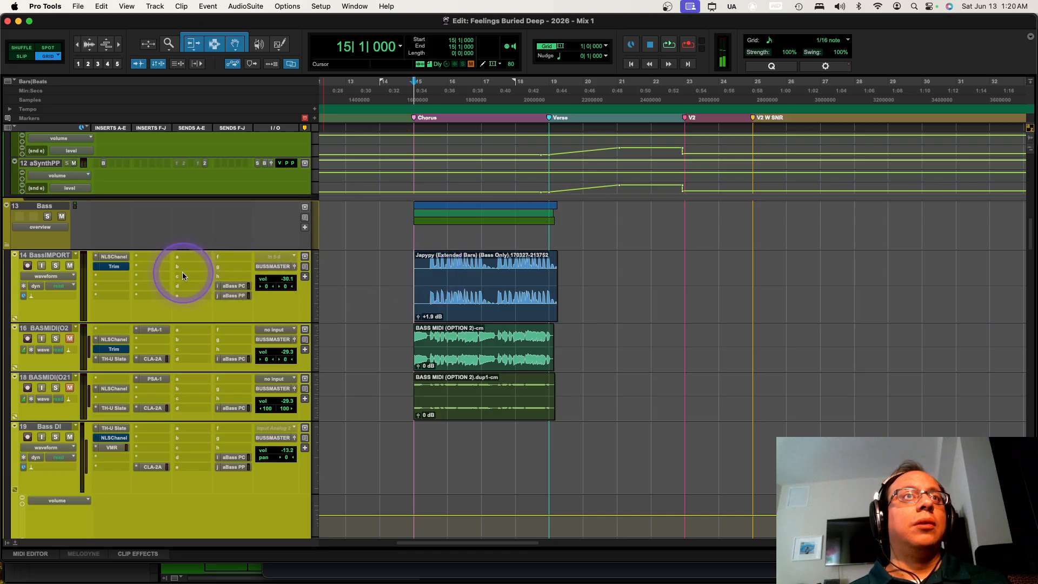
Play from the Chorus into the Verse with BassIMPORT raised to -15.9 dB, and stop the transport
{"action": "key", "text": "space"}
{"action": "left_click_drag", "start_coordinate": [268, 279], "coordinate": [289, 273]}
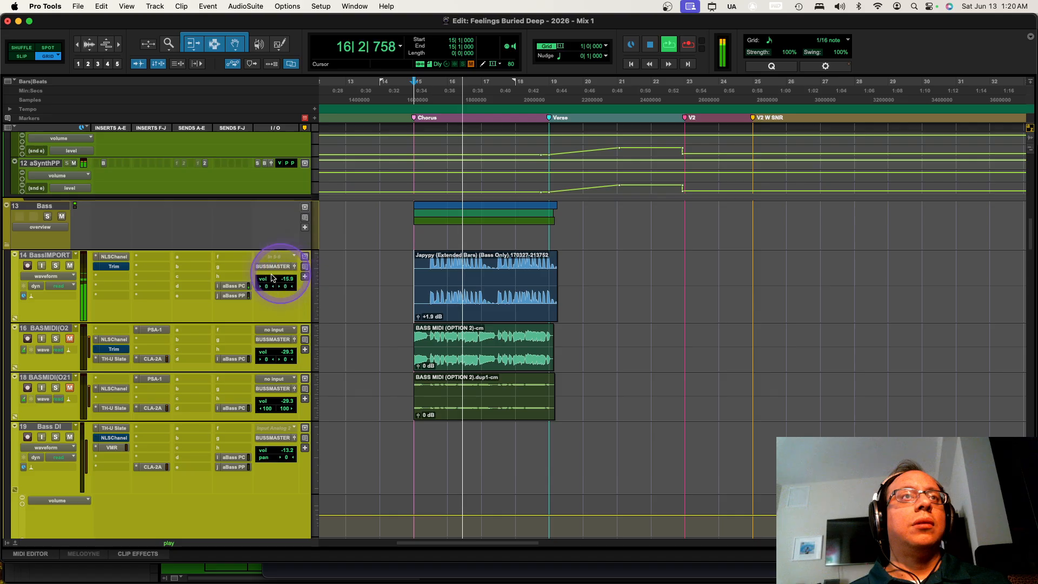
{"action": "left_click", "coordinate": [55, 266]}
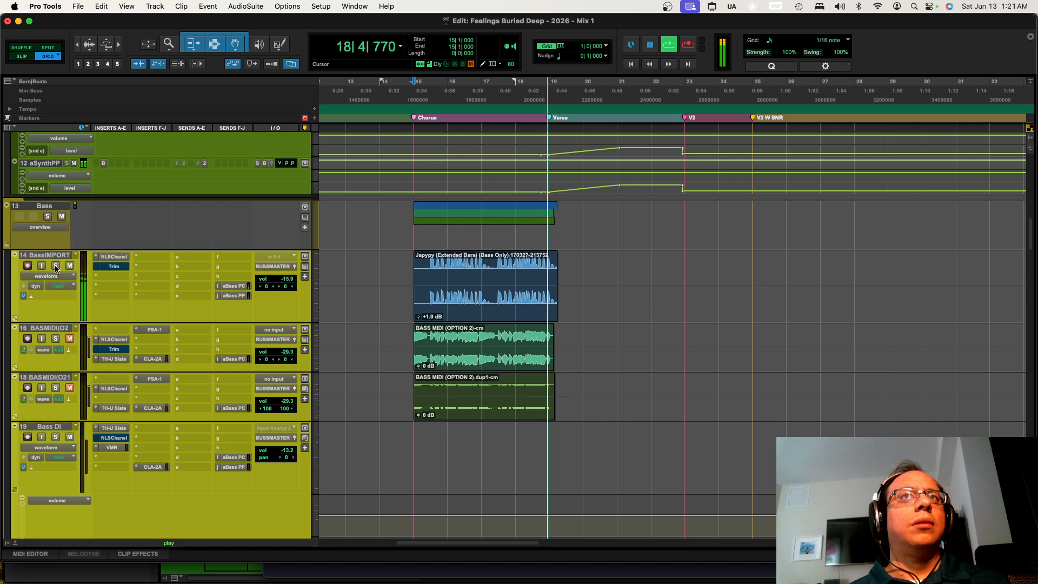
{"action": "left_click", "coordinate": [339, 351]}
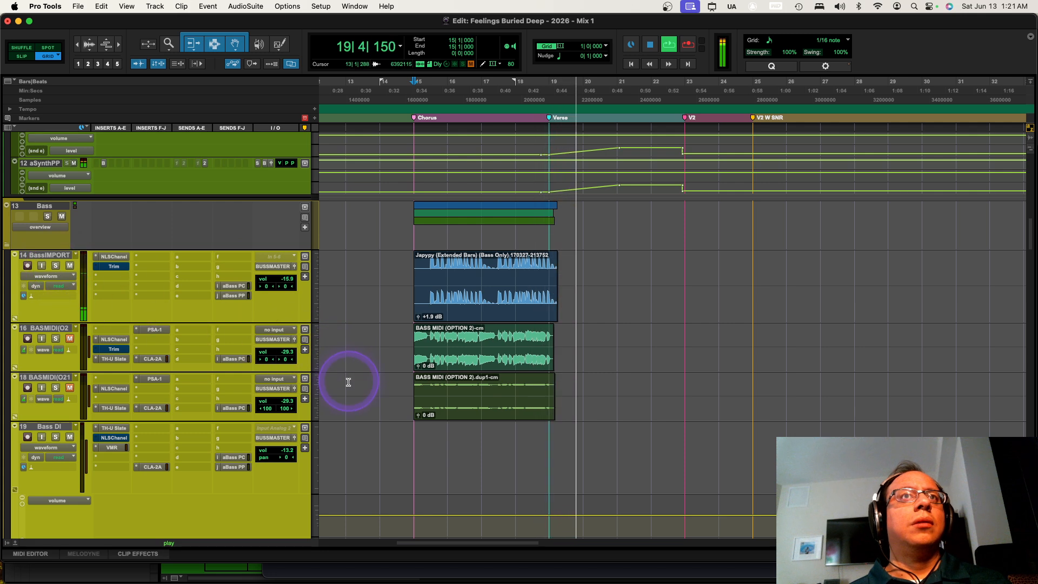
{"action": "left_click", "coordinate": [584, 320]}
{"action": "key", "text": "space"}
Look through the bass, synth and drum tracks around the Chorus-to-Verse transition
{"action": "scroll", "coordinate": [578, 321], "scroll_direction": "down", "scroll_amount": 1}
{"action": "scroll", "coordinate": [577, 321], "scroll_direction": "down", "scroll_amount": 4}
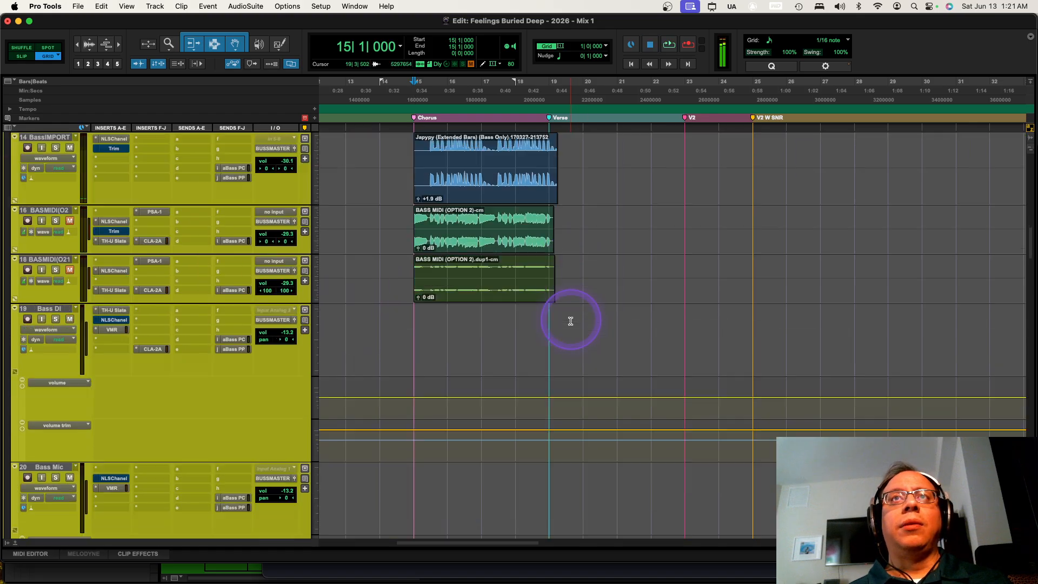
{"action": "scroll", "coordinate": [573, 320], "scroll_direction": "up", "scroll_amount": 4}
{"action": "scroll", "coordinate": [572, 321], "scroll_direction": "down", "scroll_amount": 4}
{"action": "scroll", "coordinate": [570, 321], "scroll_direction": "down", "scroll_amount": 20}
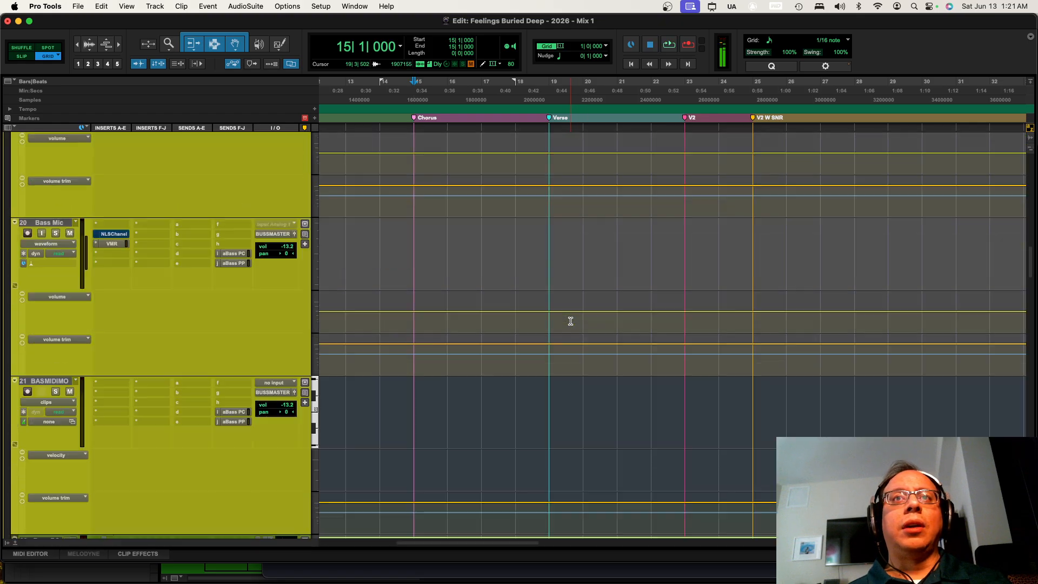
{"action": "scroll", "coordinate": [562, 325], "scroll_direction": "up", "scroll_amount": 20}
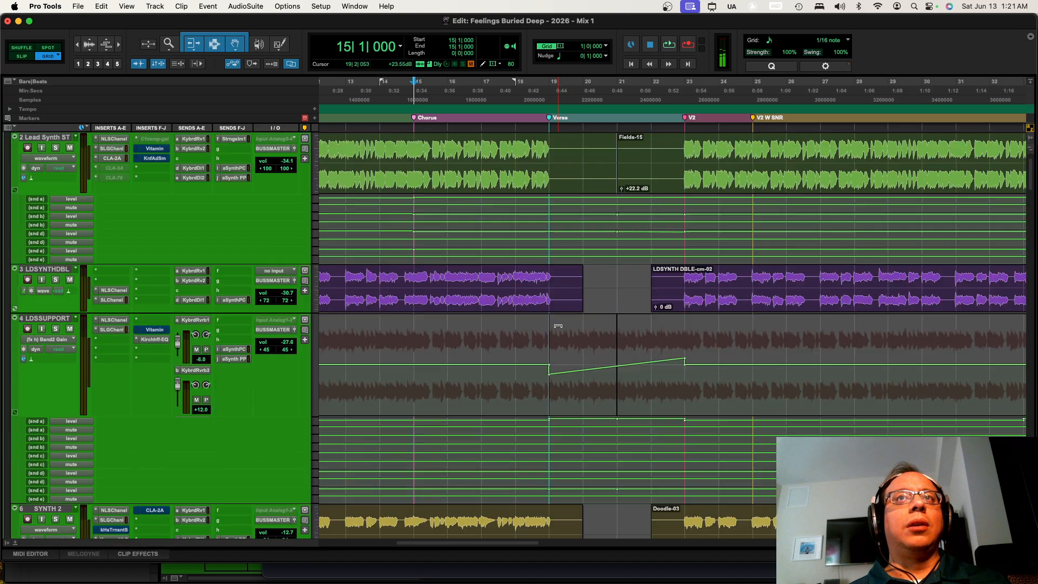
{"action": "scroll", "coordinate": [558, 327], "scroll_direction": "down", "scroll_amount": 15}
{"action": "scroll", "coordinate": [558, 326], "scroll_direction": "down", "scroll_amount": 10}
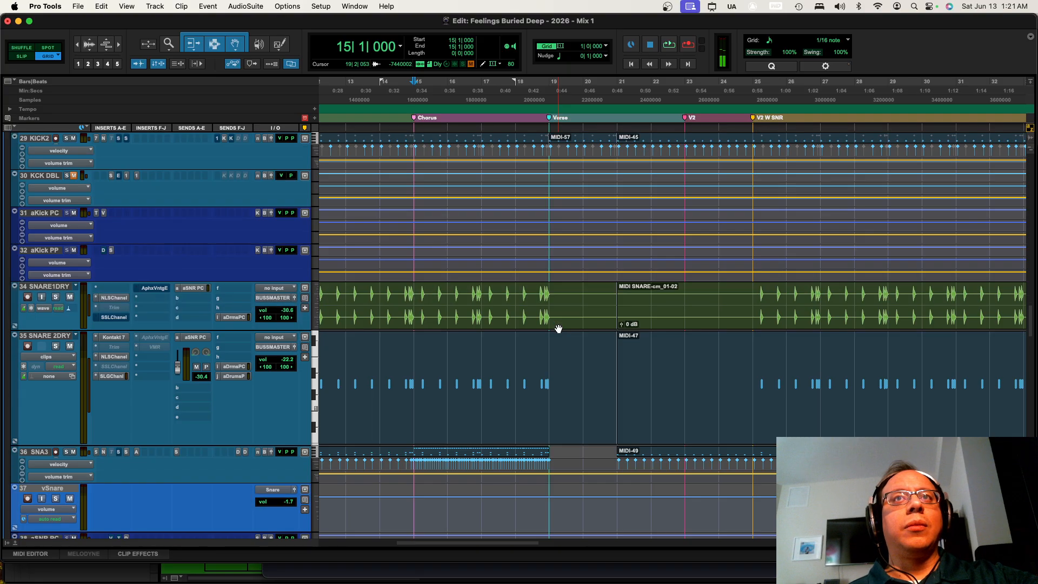
{"action": "scroll", "coordinate": [558, 326], "scroll_direction": "down", "scroll_amount": 8}
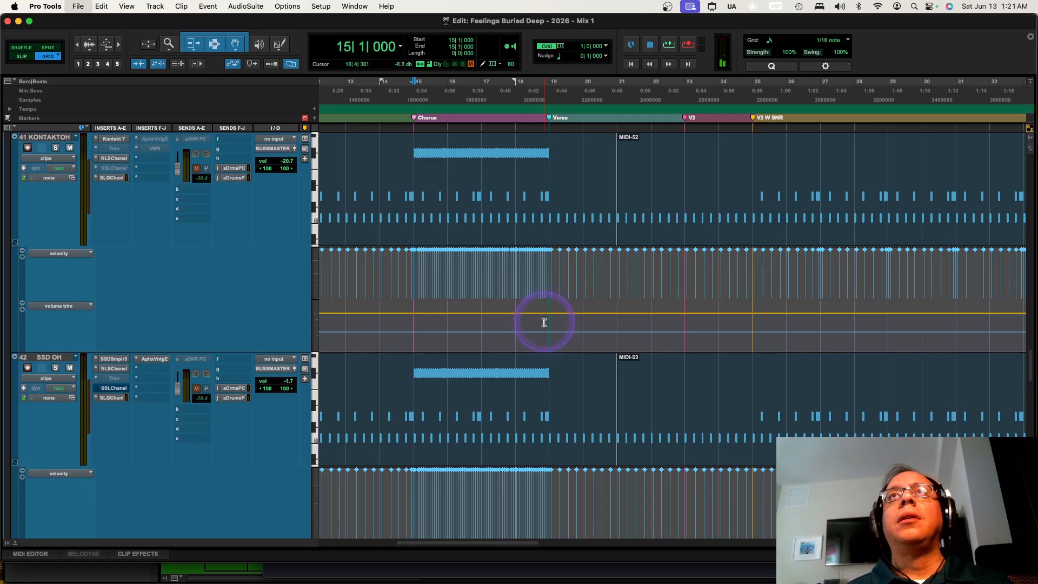
Switch to the Mix window and solo KICK2W, MIDIKIC1 and KICK2D in turn to audition the kick tracks
{"action": "key", "text": "super+equal"}
{"action": "scroll", "coordinate": [636, 494], "scroll_direction": "right", "scroll_amount": 10}
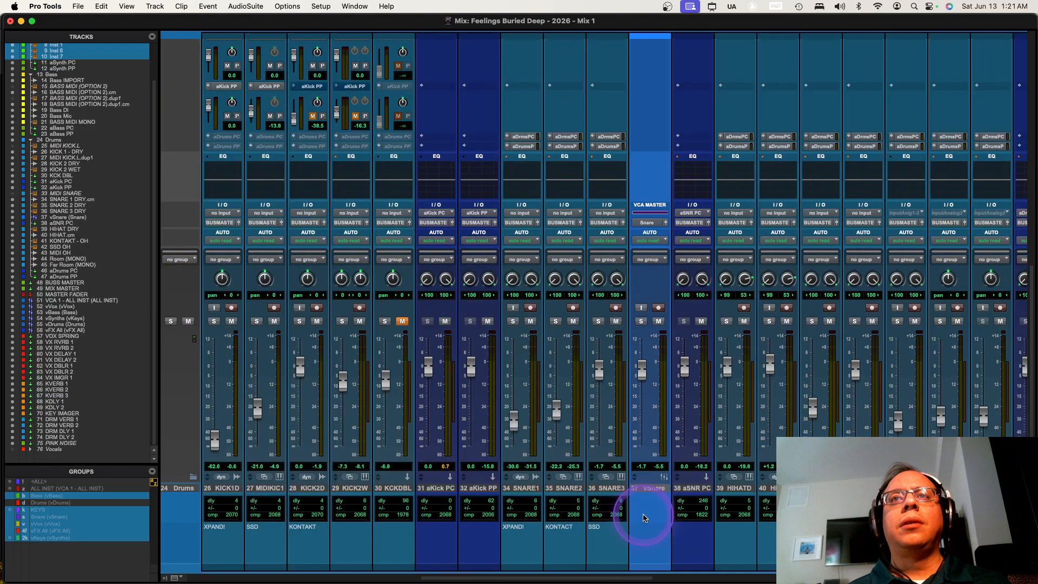
{"action": "scroll", "coordinate": [642, 515], "scroll_direction": "left", "scroll_amount": 1}
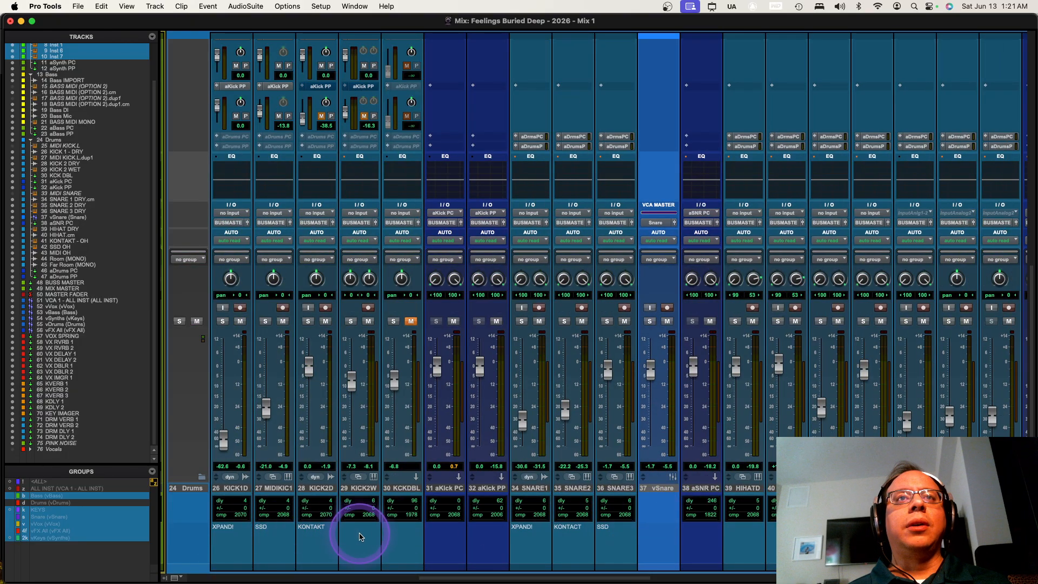
{"action": "left_click", "coordinate": [350, 321]}
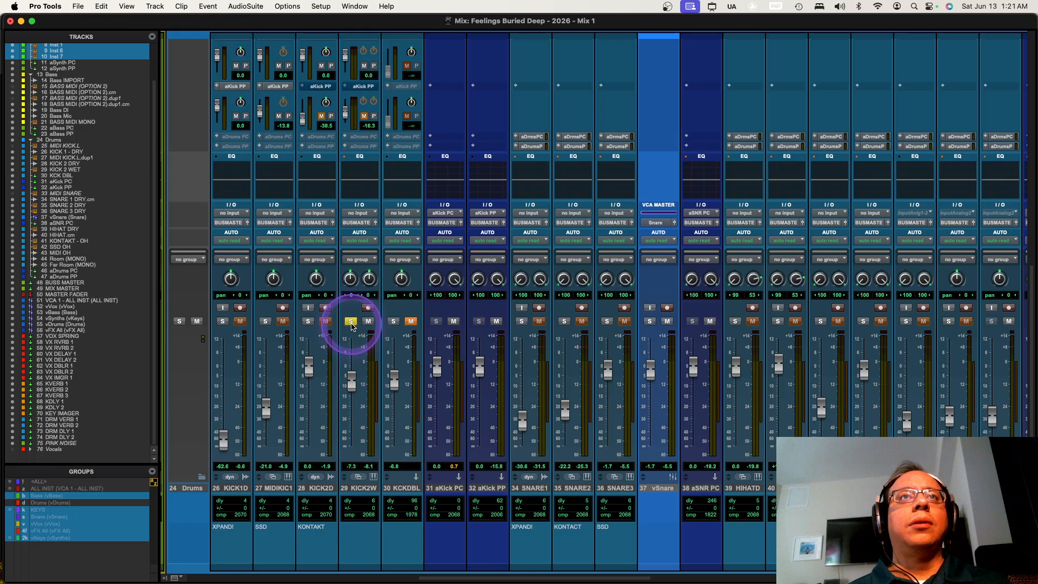
{"action": "left_click", "coordinate": [264, 321]}
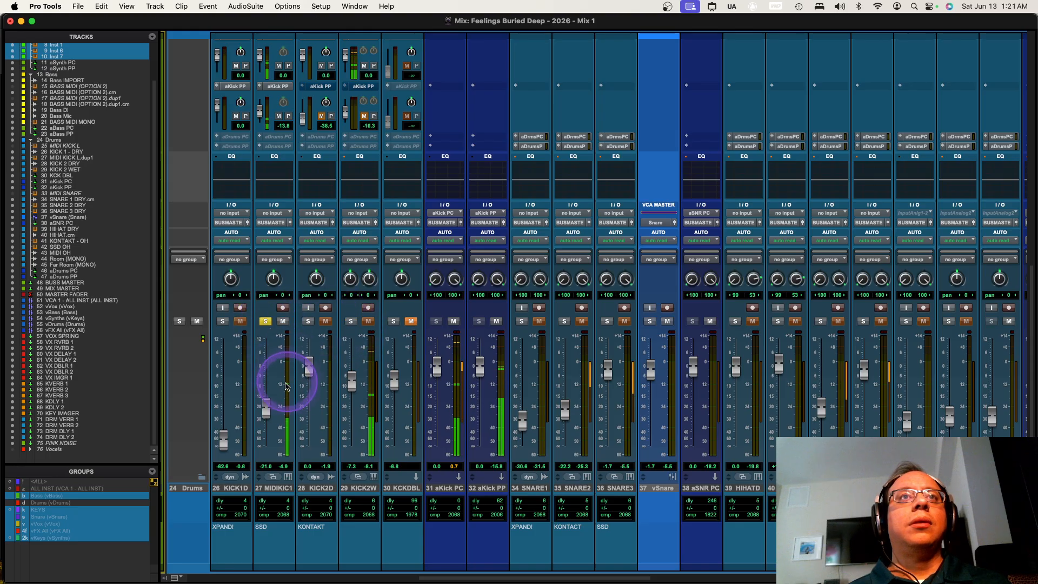
{"action": "left_click", "coordinate": [308, 321]}
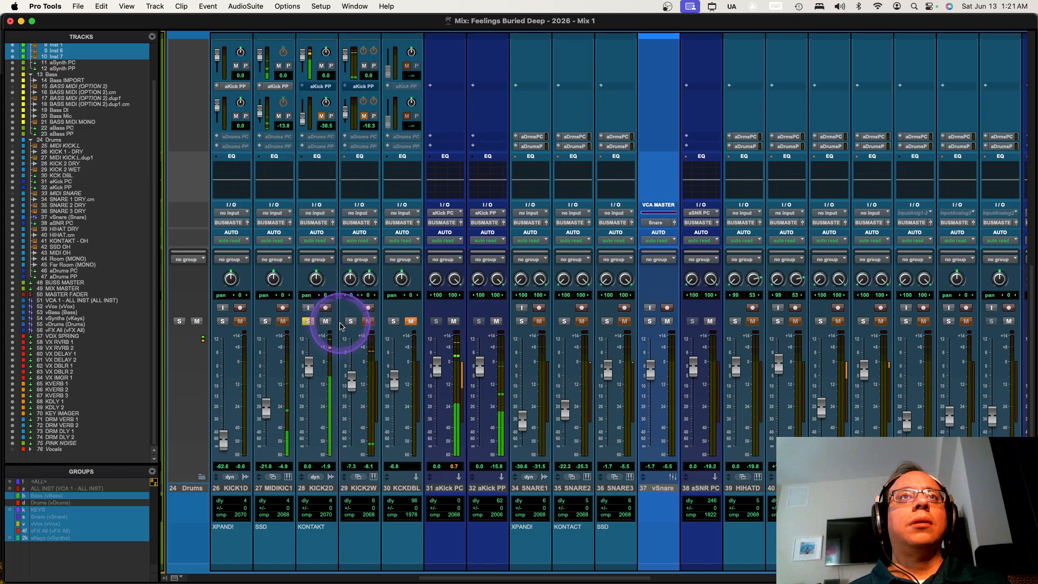
Raise the KICK2W fader to 0.0 dB during playback and compare it with KICK2D by switching solos
{"action": "left_click_drag", "start_coordinate": [351, 382], "coordinate": [350, 370]}
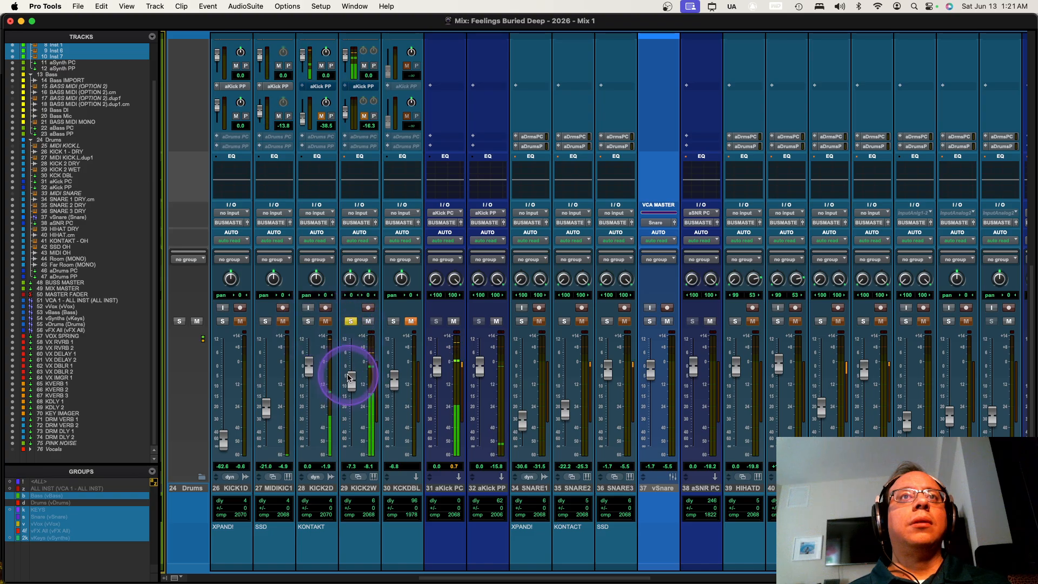
{"action": "left_click", "coordinate": [309, 322]}
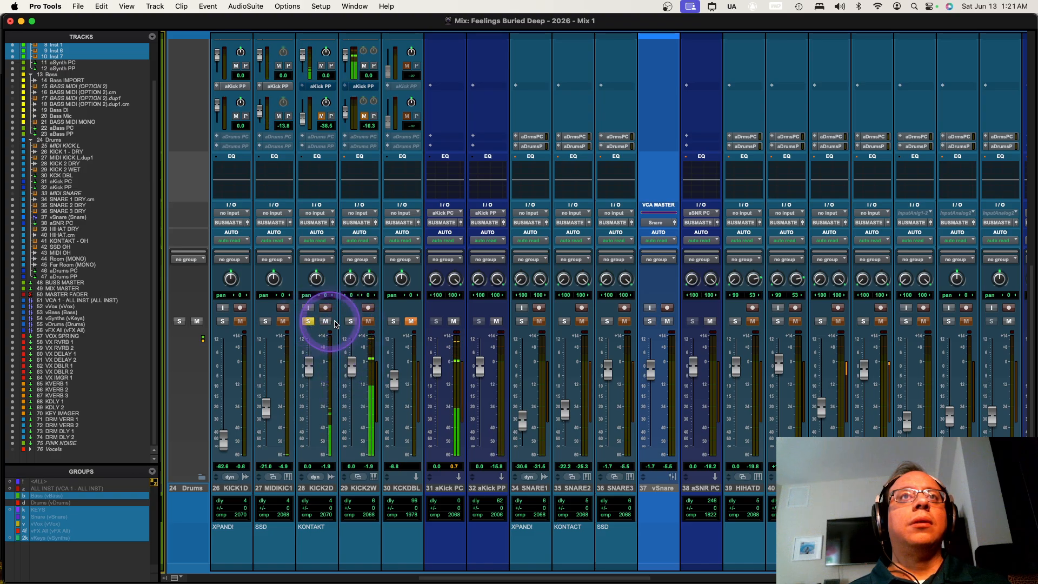
{"action": "left_click", "coordinate": [351, 322]}
Check the kick tracks' inserts and sends, and turn off the KICK2D solo
{"action": "scroll", "coordinate": [350, 324], "scroll_direction": "up", "scroll_amount": 10}
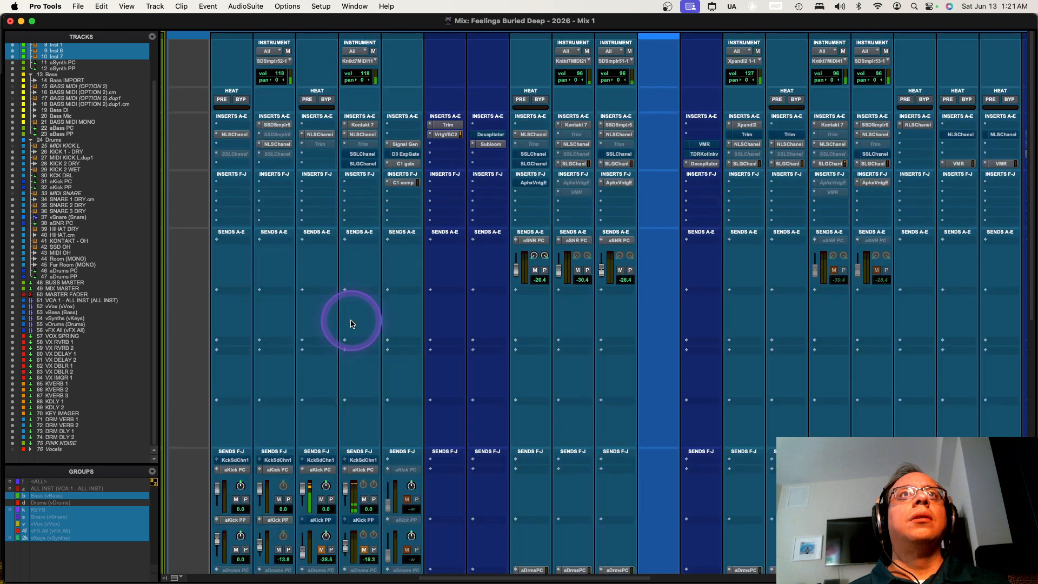
{"action": "scroll", "coordinate": [350, 323], "scroll_direction": "down", "scroll_amount": 10}
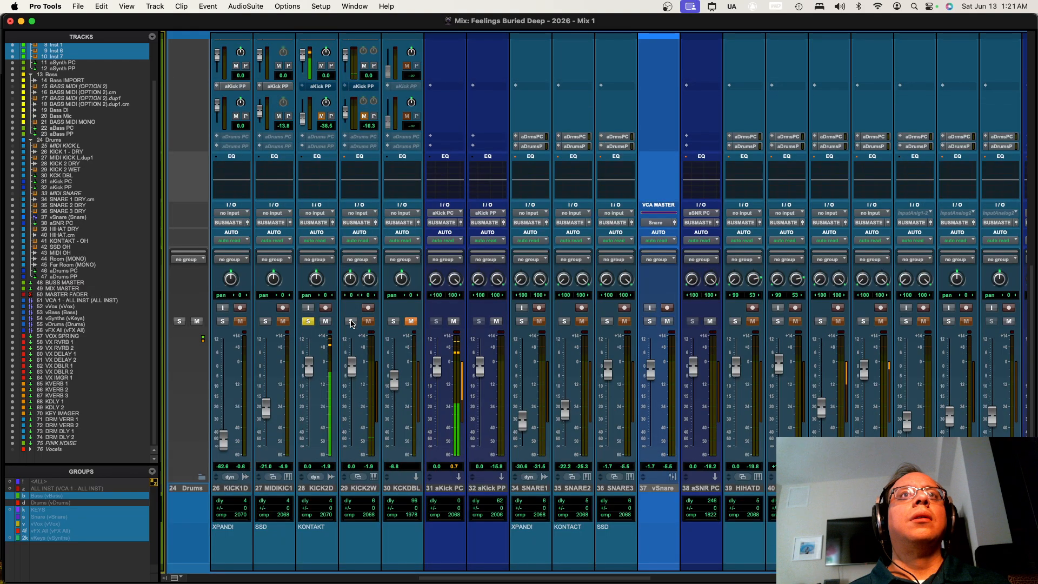
{"action": "left_click", "coordinate": [310, 323]}
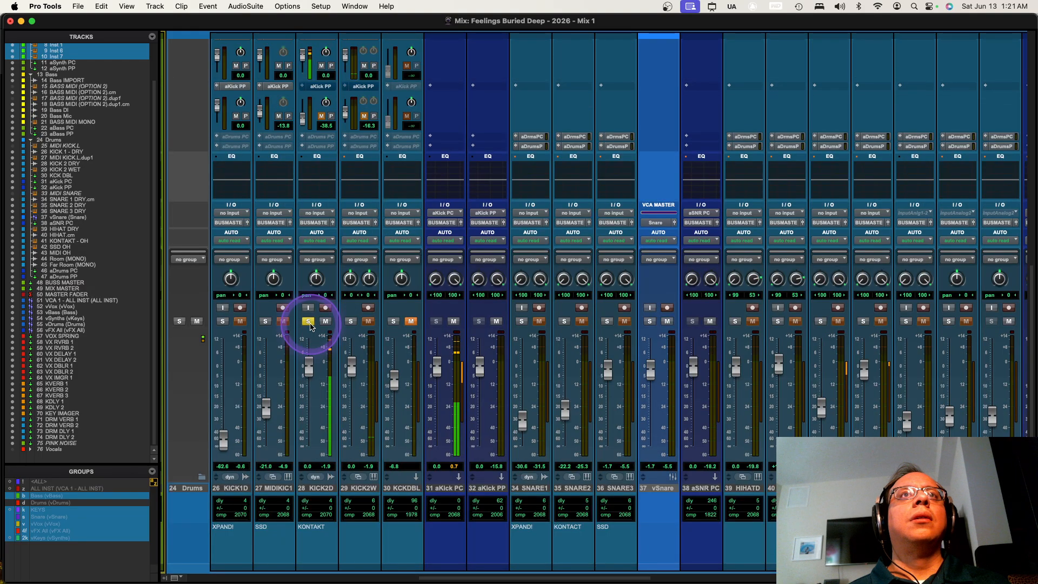
{"action": "left_click", "coordinate": [309, 323]}
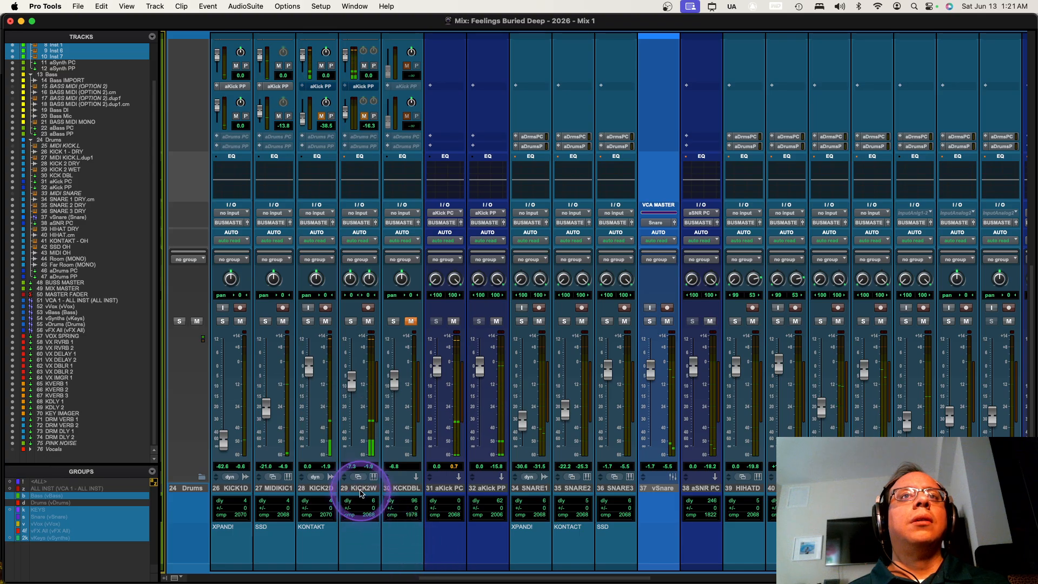
Add the comment KONTAKT to the KICK2W track
{"action": "left_click", "coordinate": [360, 488]}
{"action": "right_click", "coordinate": [360, 490]}
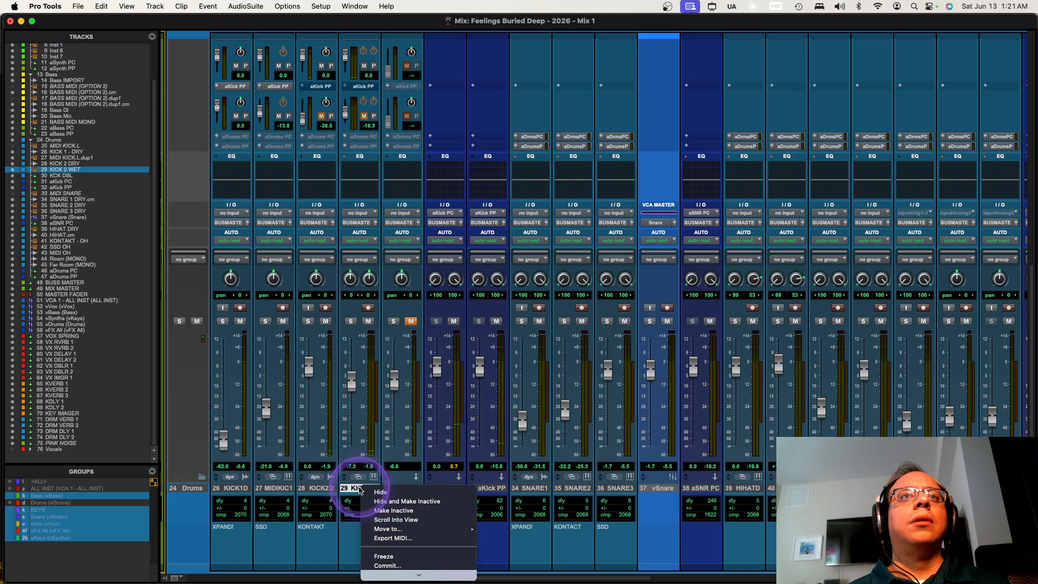
{"action": "left_click", "coordinate": [345, 528]}
{"action": "type", "text": "K"}
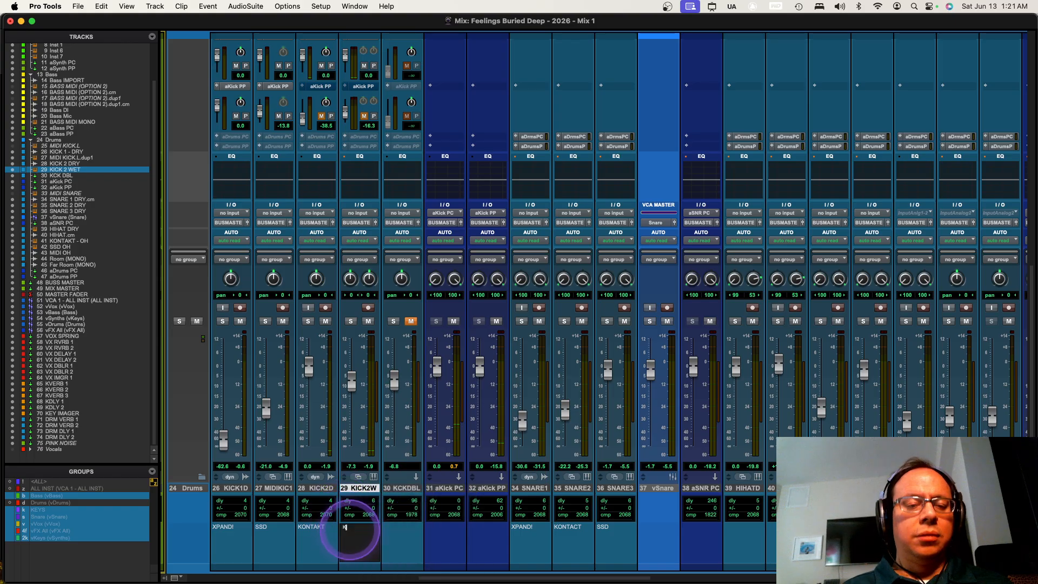
{"action": "type", "text": "ONTAKT"}
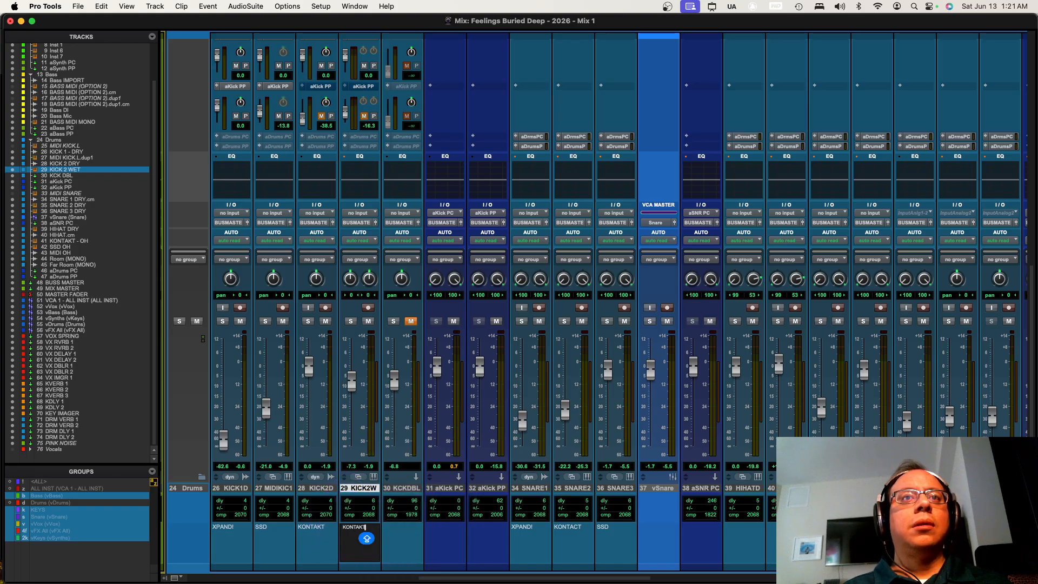
{"action": "key", "text": "Return"}
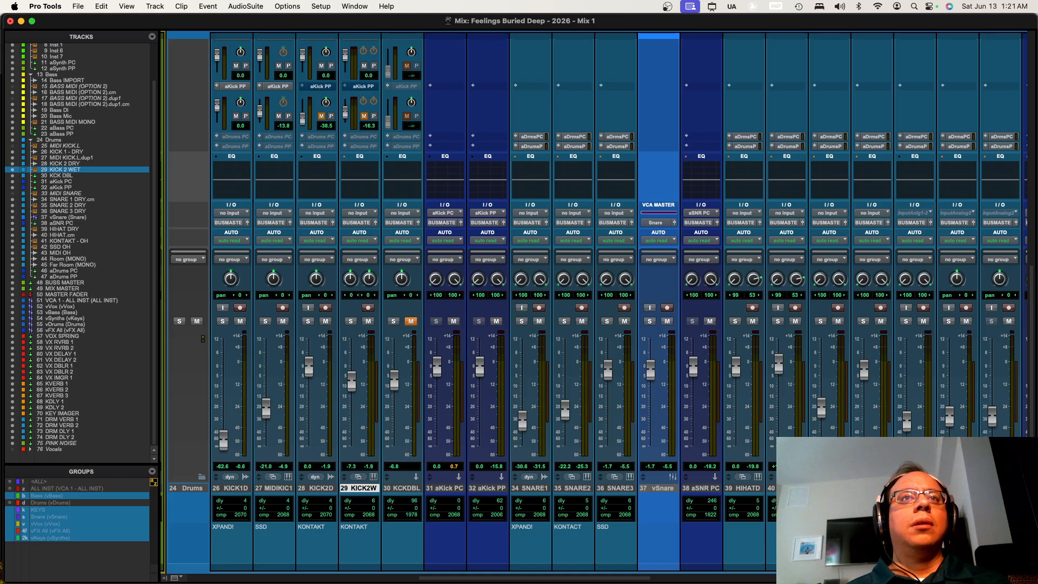
Hide the KICK2W track and make it inactive, and move it to the end of the track list below Vocals
{"action": "left_click", "coordinate": [358, 491]}
{"action": "right_click", "coordinate": [358, 491]}
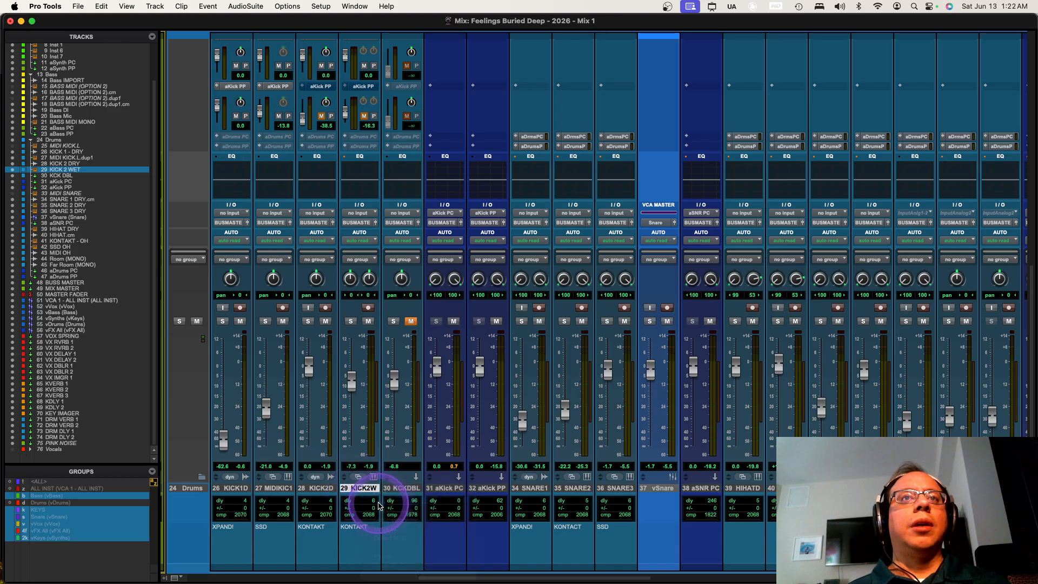
{"action": "left_click", "coordinate": [190, 466]}
{"action": "left_click", "coordinate": [81, 169]}
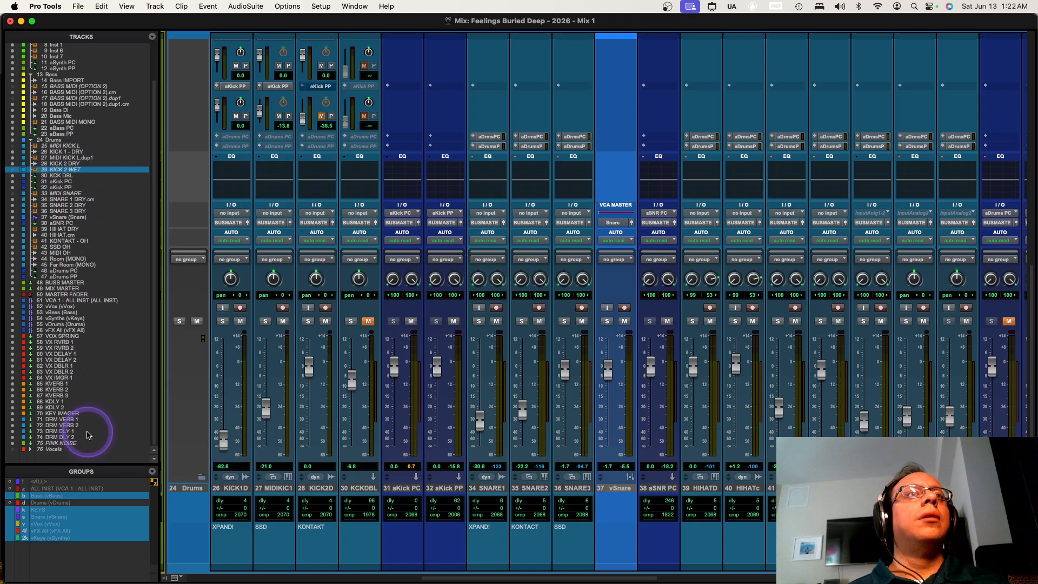
{"action": "left_click_drag", "start_coordinate": [73, 461], "coordinate": [192, 467]}
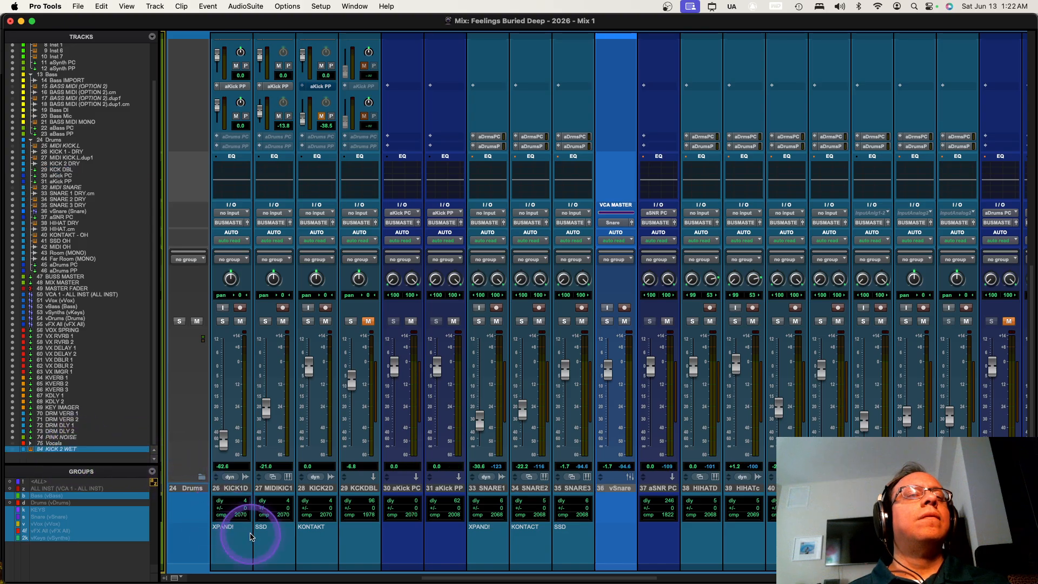
Hide the inactive PINK NOISE track at the far end of the mixer
{"action": "scroll", "coordinate": [614, 545], "scroll_direction": "right", "scroll_amount": 10}
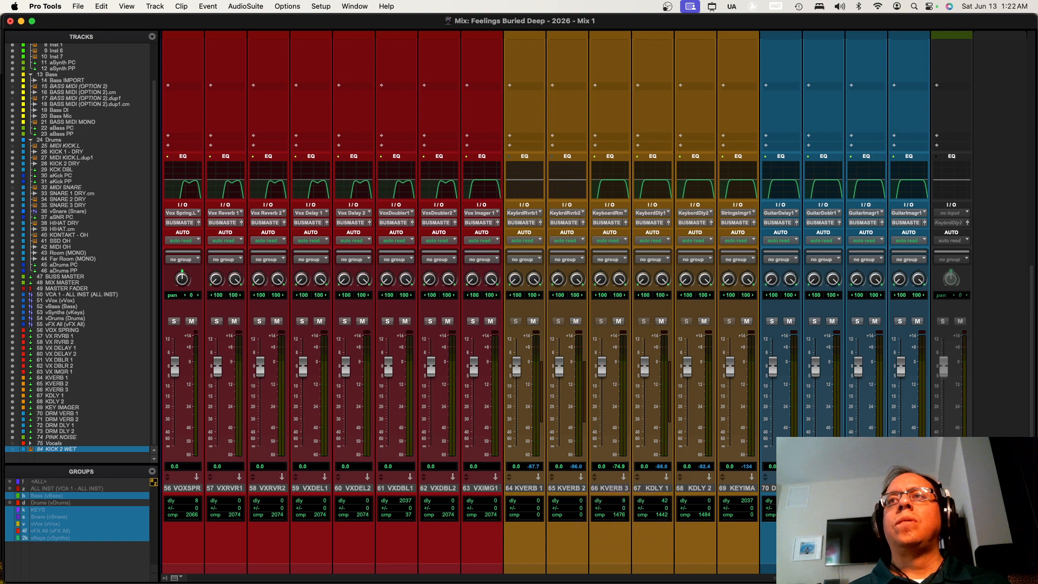
{"action": "left_click", "coordinate": [60, 436]}
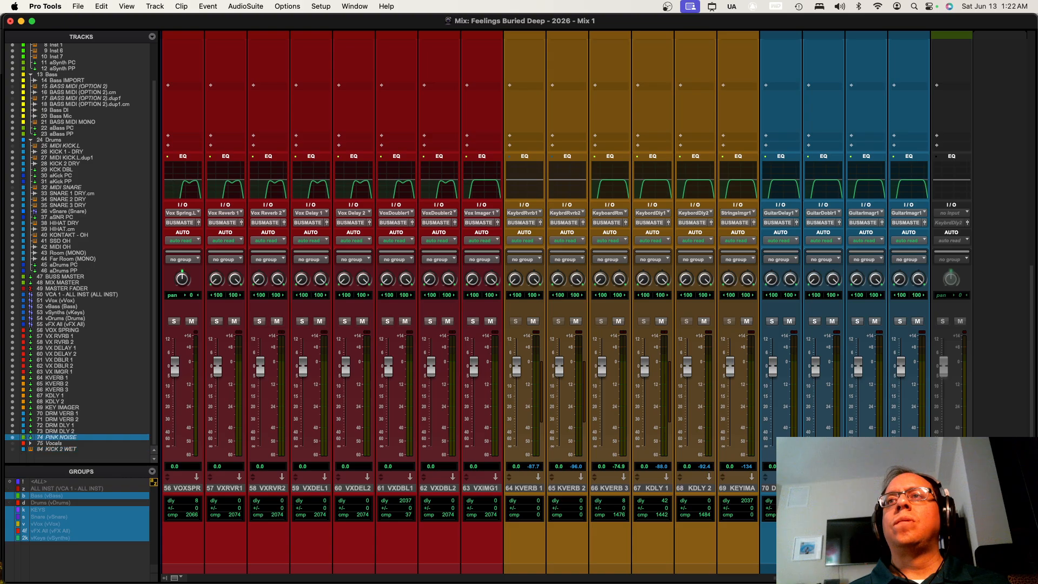
{"action": "scroll", "coordinate": [567, 303], "scroll_direction": "left", "scroll_amount": 1}
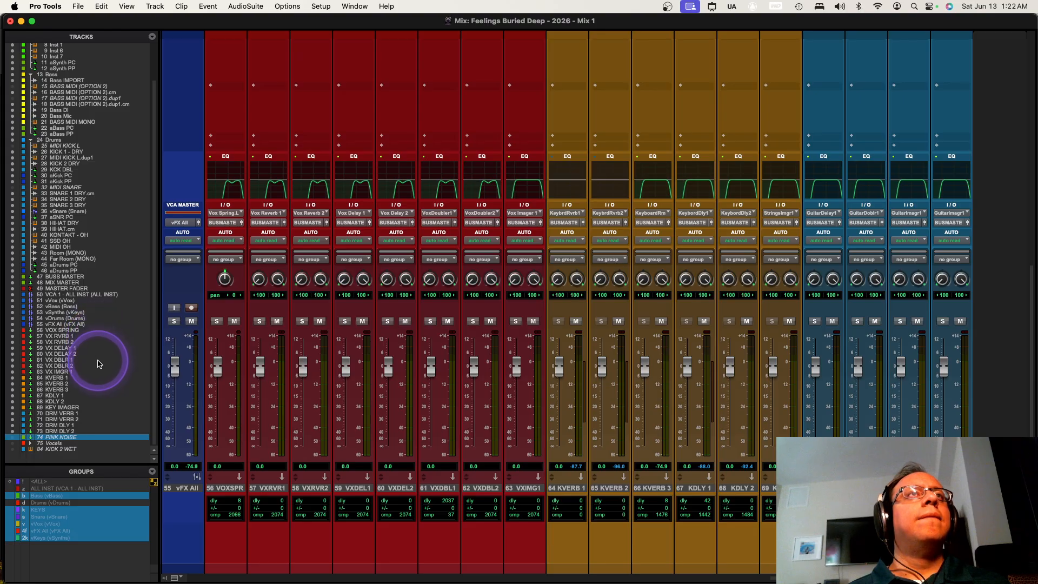
Save the session during playback and narrow the Mix window slightly to expose the edge of the Edit window
{"action": "scroll", "coordinate": [98, 362], "scroll_direction": "up", "scroll_amount": 3}
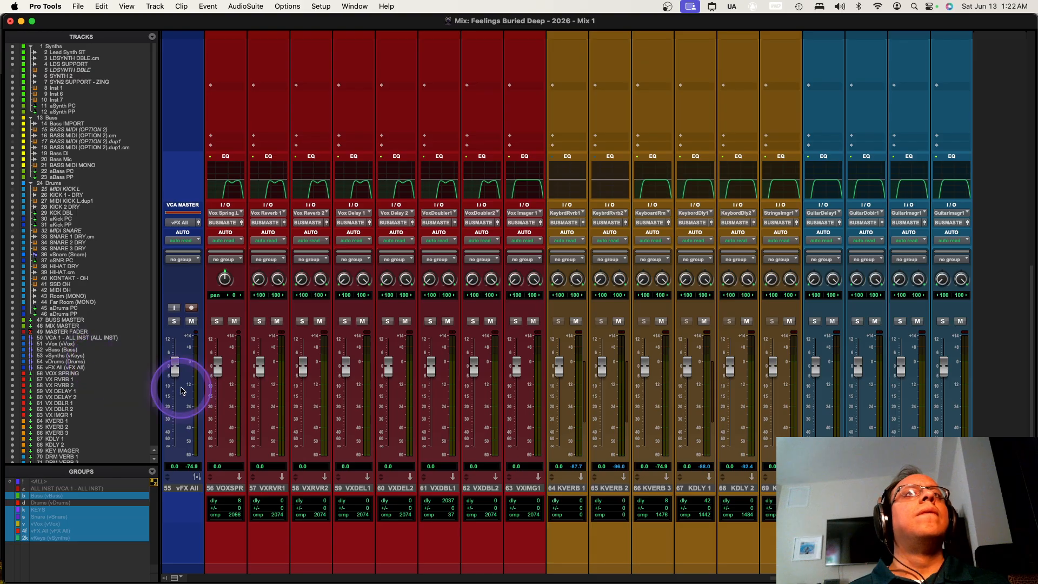
{"action": "key", "text": "space"}
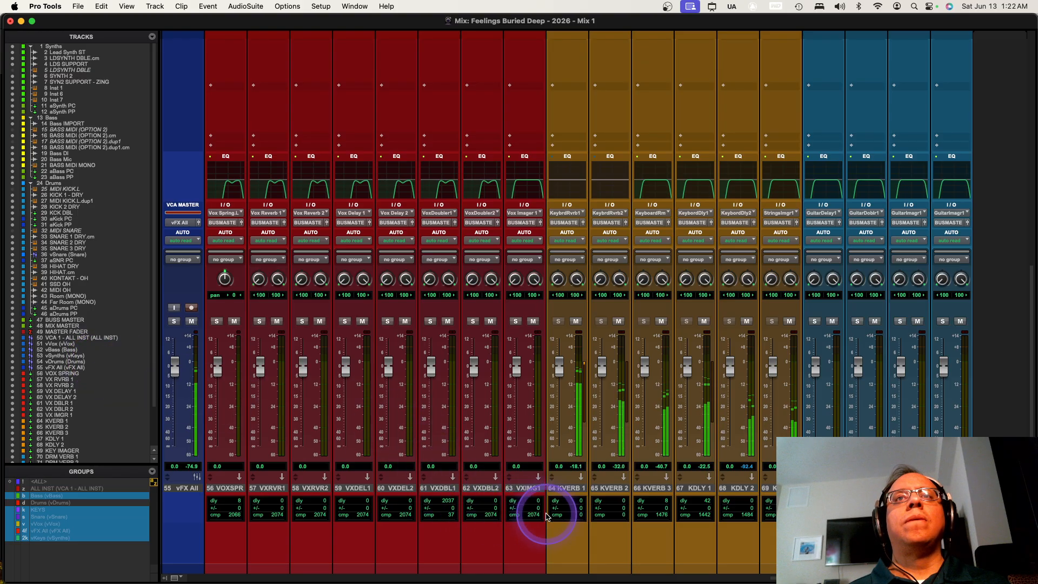
{"action": "key", "text": "super+s"}
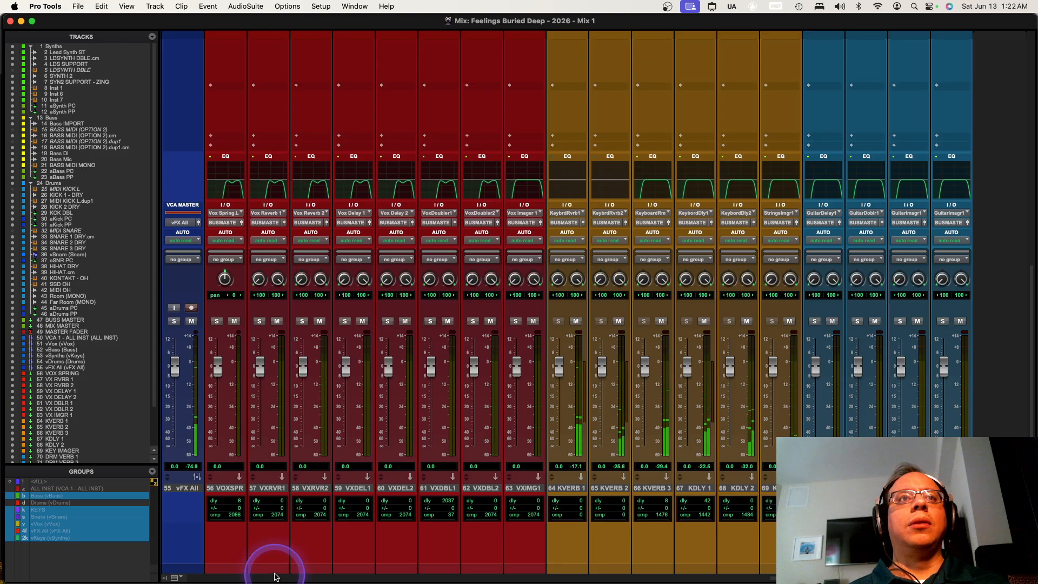
{"action": "scroll", "coordinate": [274, 567], "scroll_direction": "up", "scroll_amount": 2}
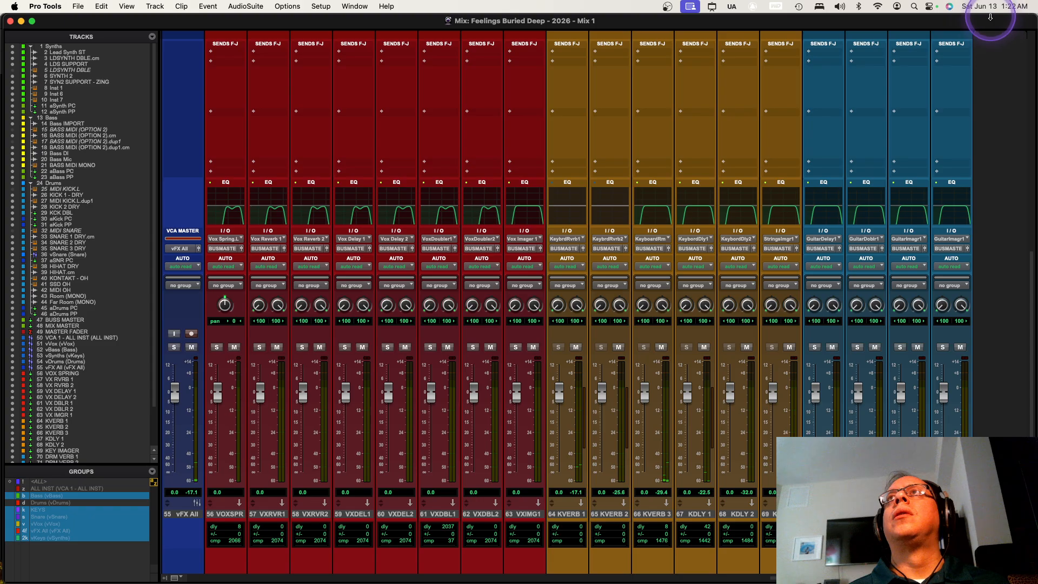
{"action": "left_click_drag", "start_coordinate": [1034, 19], "coordinate": [1009, 24]}
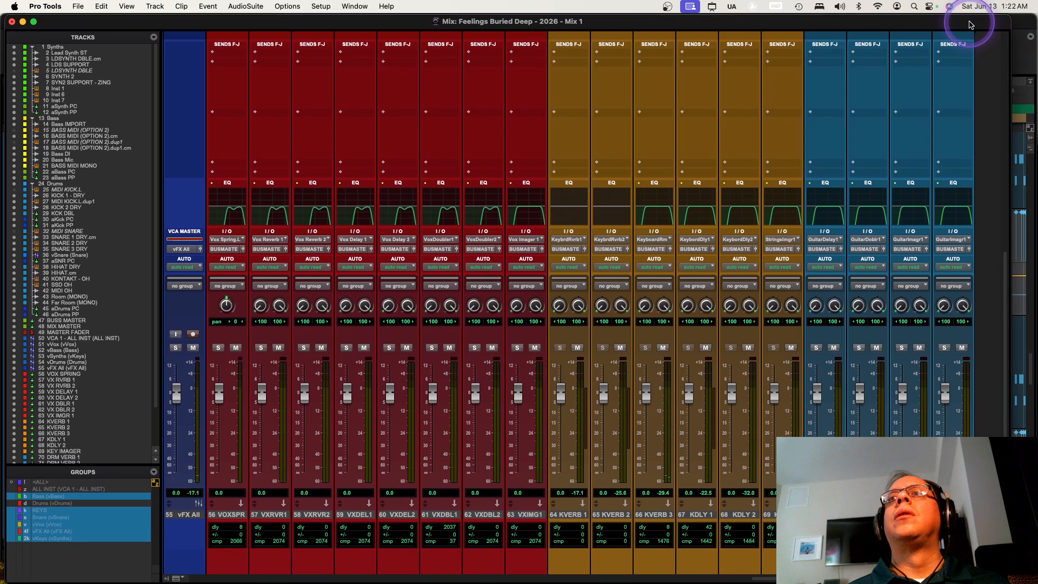
Go back to the kick tracks, unmute KCKDBL and briefly solo it
{"action": "scroll", "coordinate": [627, 331], "scroll_direction": "left", "scroll_amount": 5}
{"action": "scroll", "coordinate": [595, 350], "scroll_direction": "left", "scroll_amount": 12}
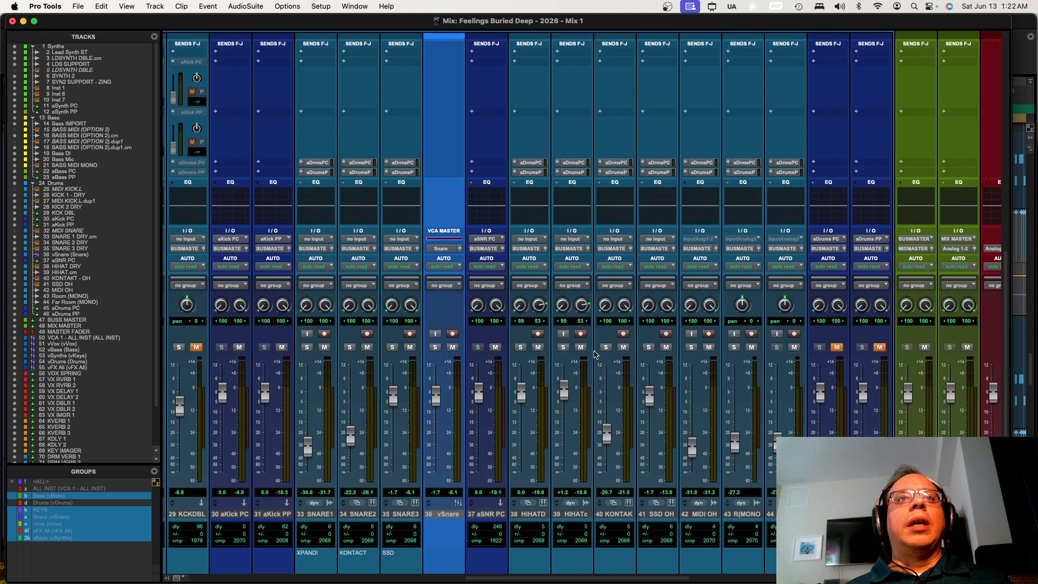
{"action": "scroll", "coordinate": [593, 354], "scroll_direction": "left", "scroll_amount": 3}
{"action": "scroll", "coordinate": [594, 354], "scroll_direction": "left", "scroll_amount": 1}
{"action": "left_click", "coordinate": [395, 347]}
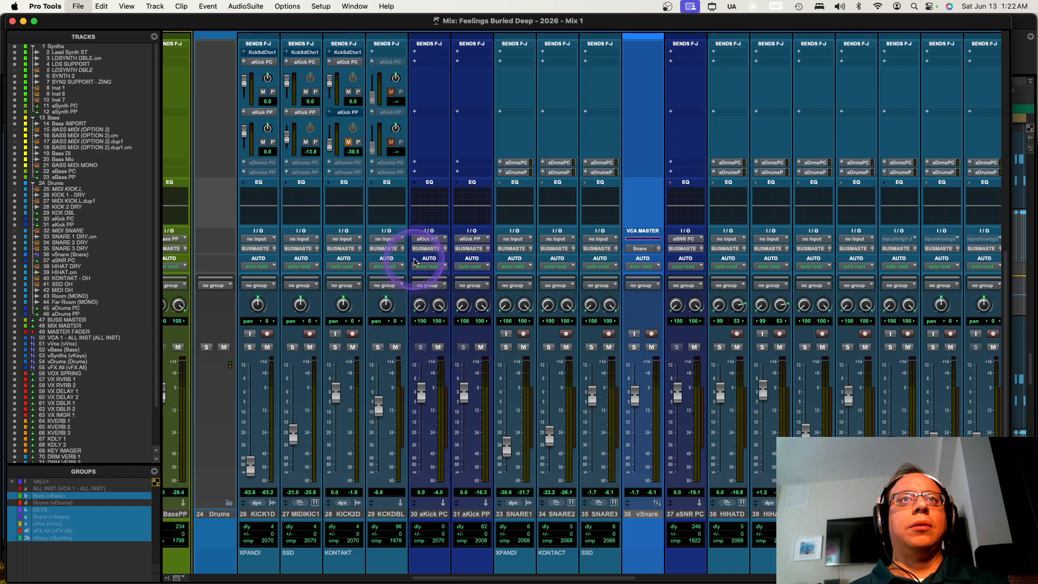
{"action": "left_click", "coordinate": [378, 347]}
{"action": "left_click", "coordinate": [378, 348]}
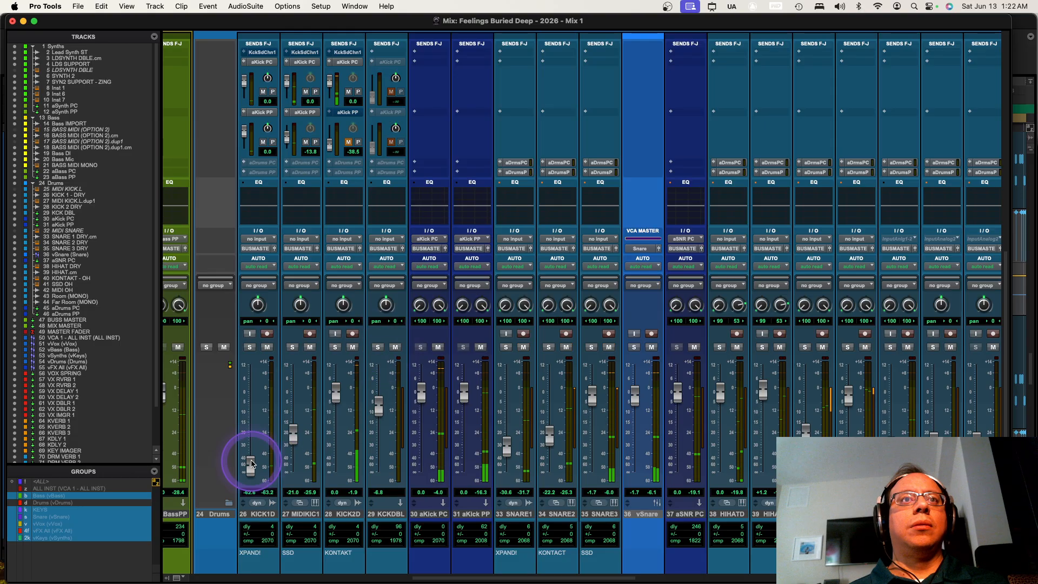
Audition KICK1D with its fader briefly raised during playback, and check KCKDBL's inserts and solo
{"action": "mouse_move", "coordinate": [250, 464]}
{"action": "left_mouse_down"}
{"action": "mouse_move", "coordinate": [261, 390]}
{"action": "mouse_move", "coordinate": [254, 466]}
{"action": "left_mouse_up"}
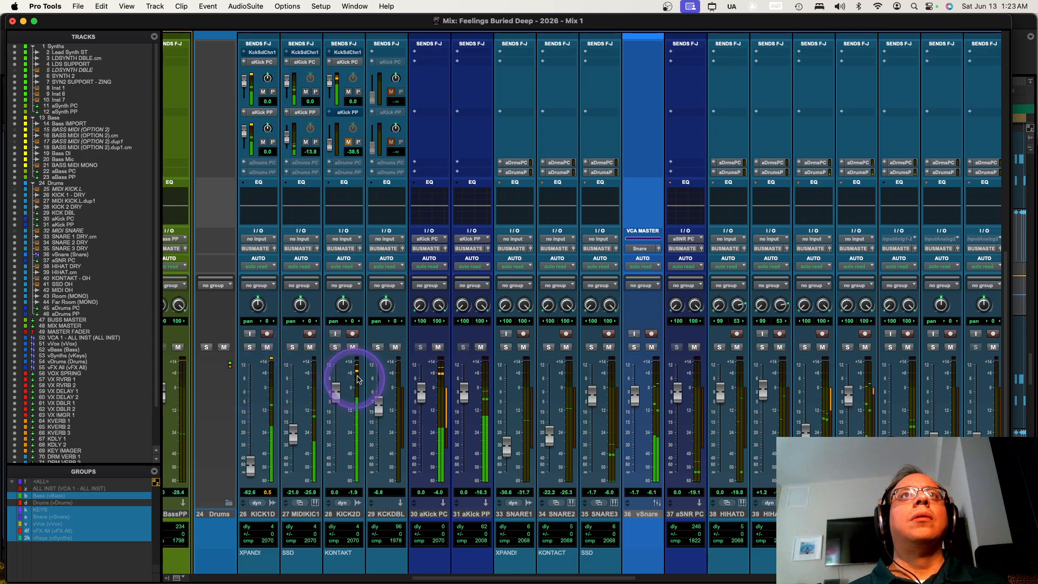
{"action": "scroll", "coordinate": [397, 362], "scroll_direction": "up", "scroll_amount": 10}
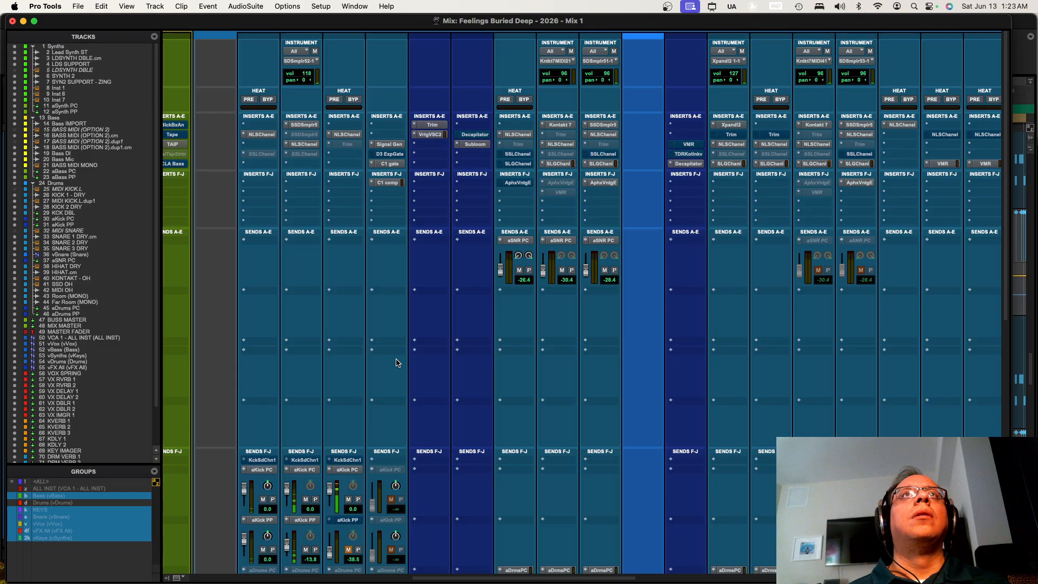
{"action": "scroll", "coordinate": [396, 362], "scroll_direction": "down", "scroll_amount": 10}
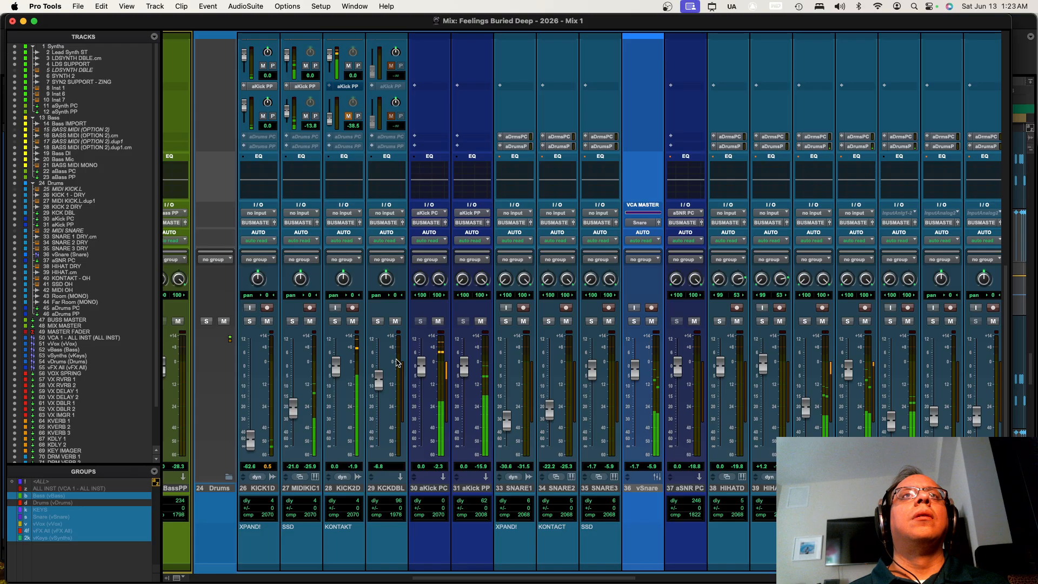
{"action": "left_click", "coordinate": [378, 321]}
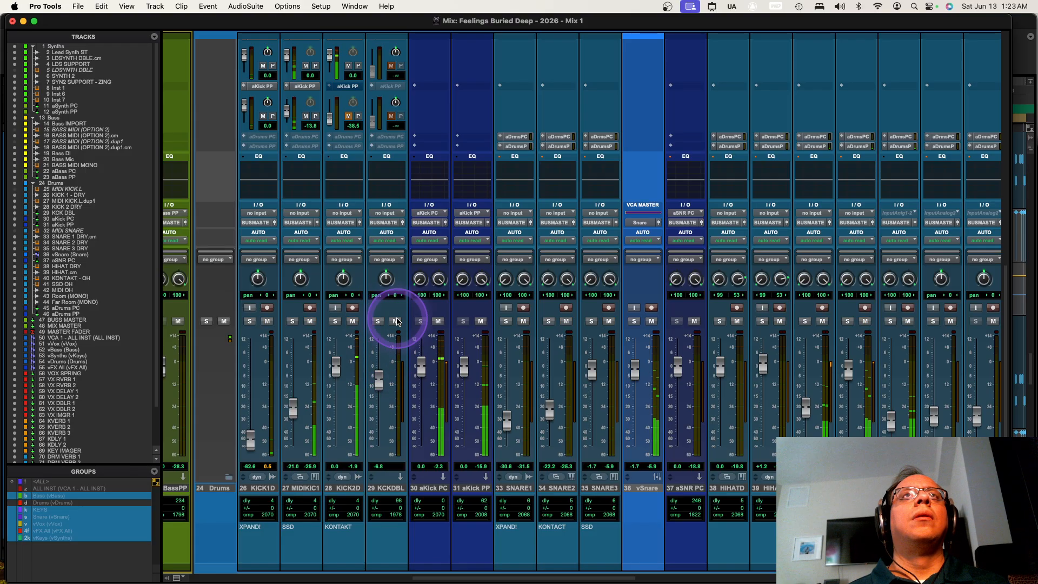
Open the C1 gate on KCKDBL, examine its side-chain key input bus and interface options, and close the plug-in
{"action": "scroll", "coordinate": [406, 308], "scroll_direction": "up", "scroll_amount": 10}
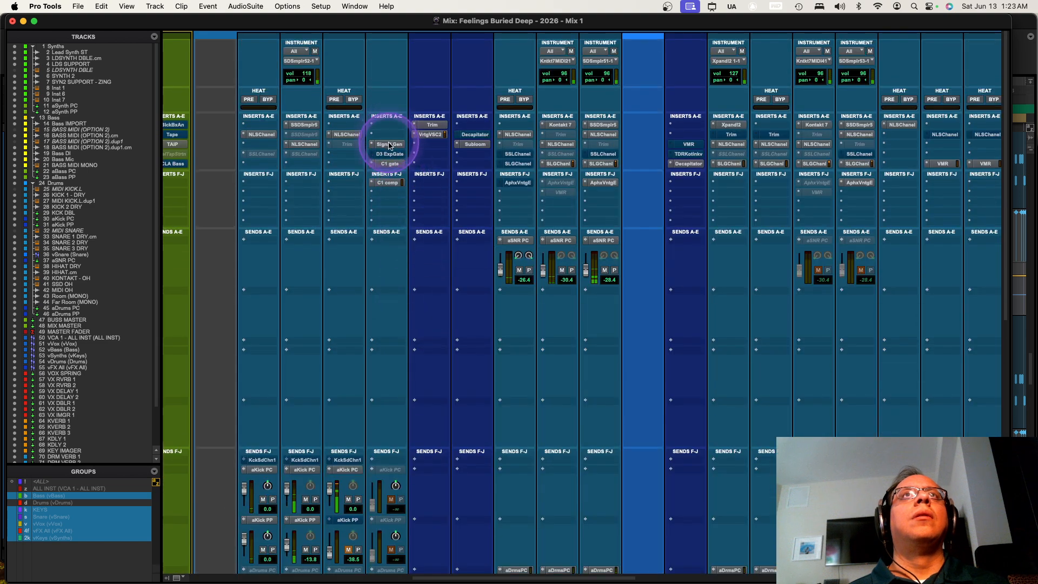
{"action": "left_click", "coordinate": [390, 163]}
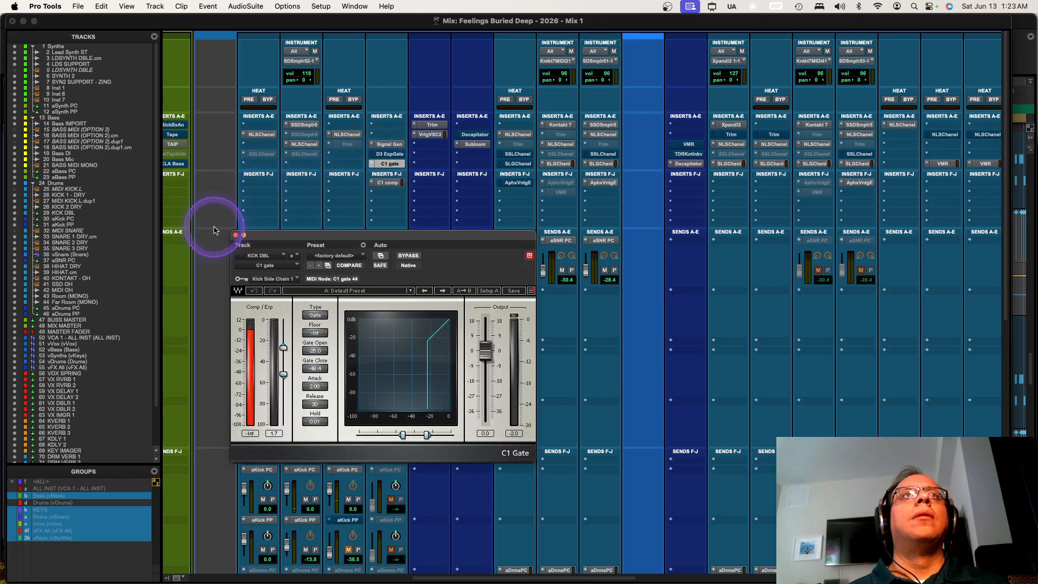
{"action": "left_click", "coordinate": [285, 280]}
{"action": "left_click", "coordinate": [286, 286]}
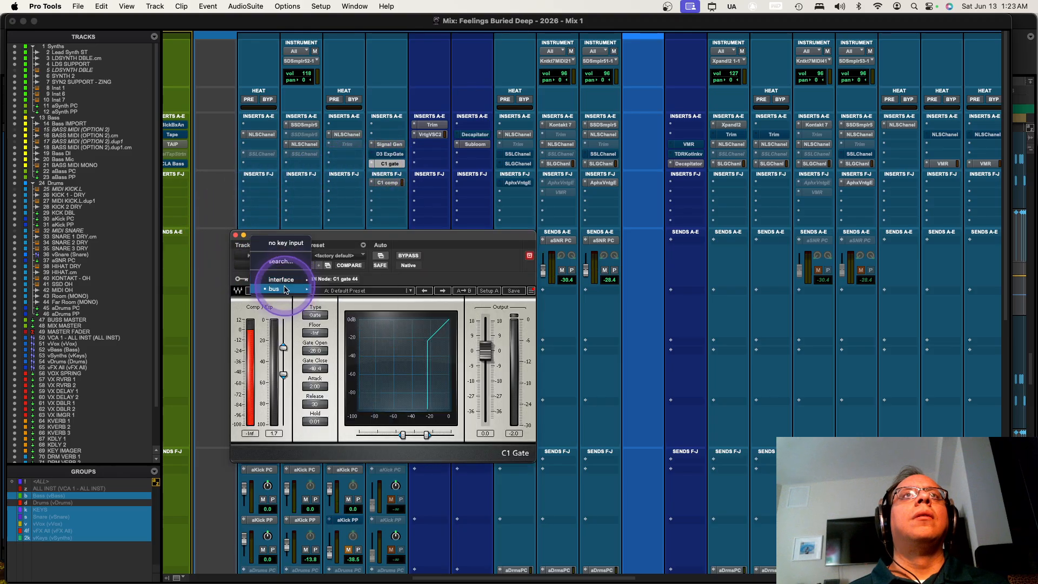
{"action": "left_click", "coordinate": [286, 287]}
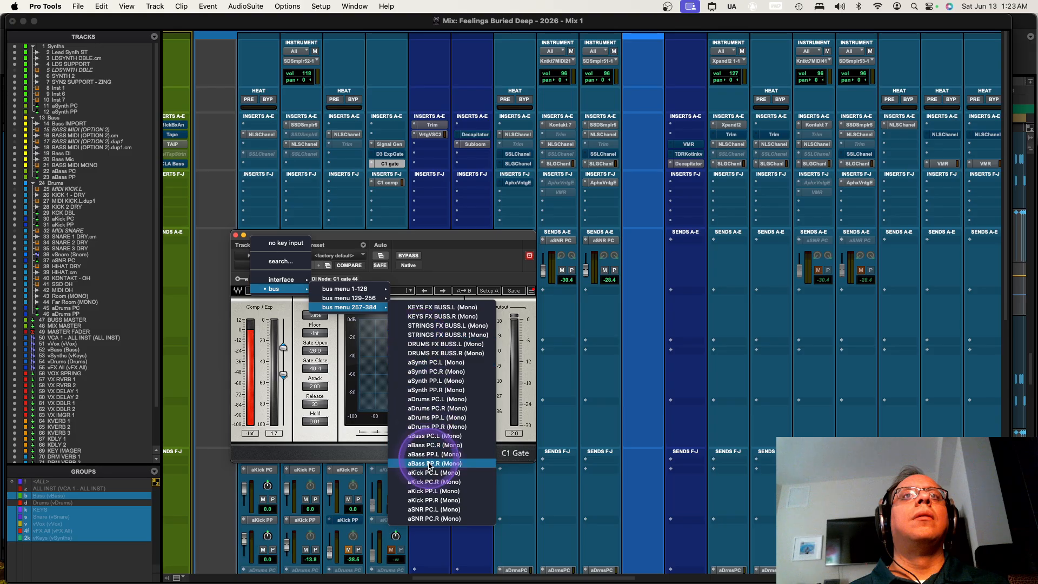
{"action": "left_click", "coordinate": [364, 235]}
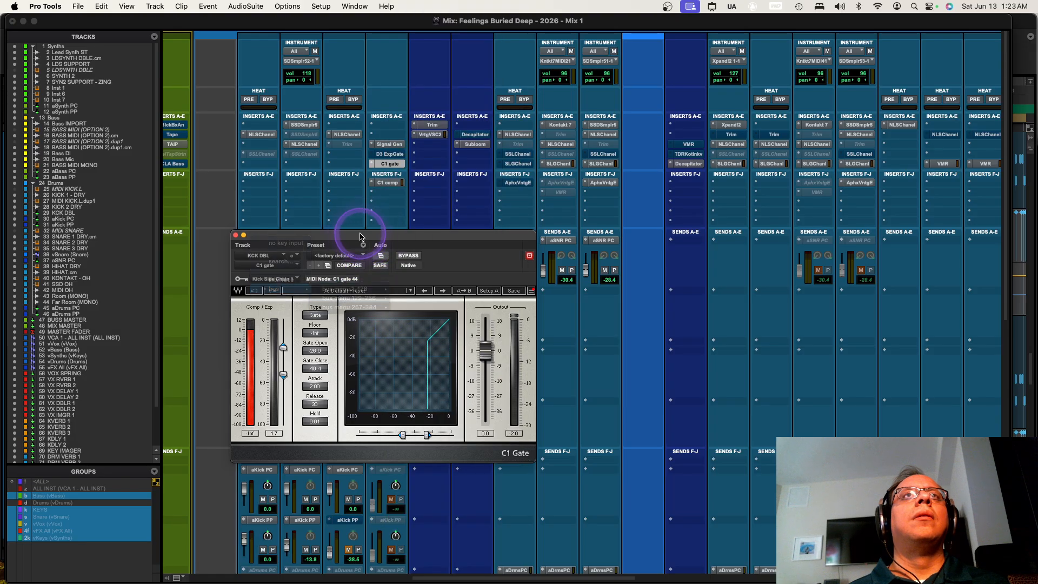
{"action": "left_click", "coordinate": [287, 279]}
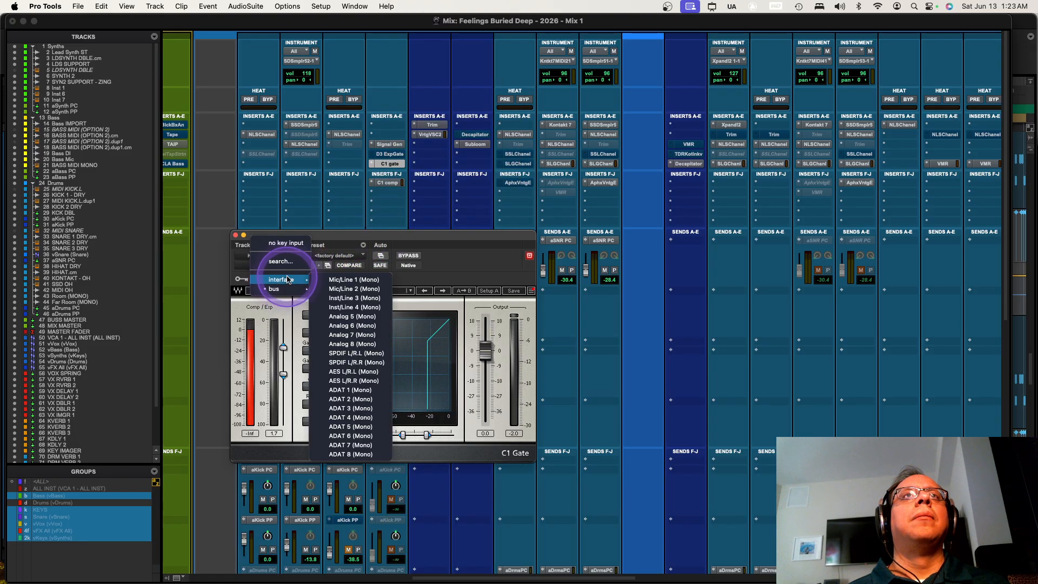
{"action": "left_click", "coordinate": [279, 281]}
{"action": "left_click", "coordinate": [235, 235]}
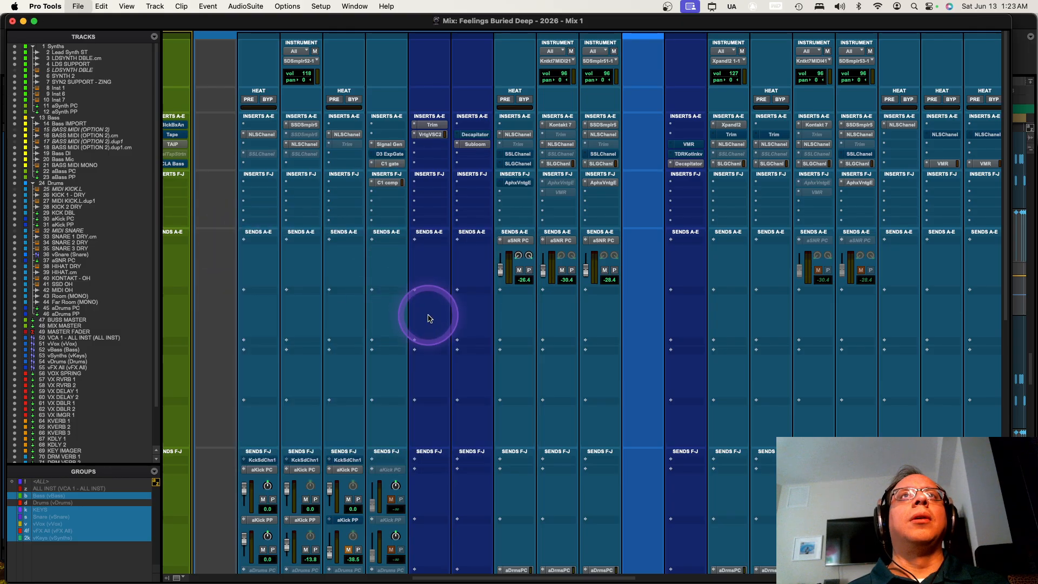
Audition MIDIKIC1 with its fader raised to 0.0 dB, restore it to -21.0 dB, and briefly boost KICK2D
{"action": "scroll", "coordinate": [428, 314], "scroll_direction": "down", "scroll_amount": 10}
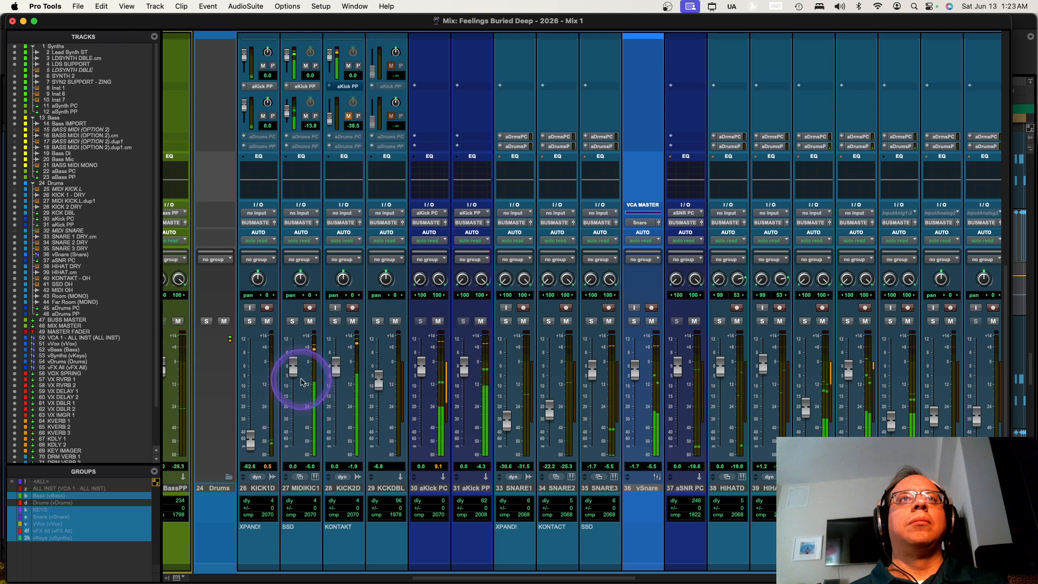
{"action": "left_click_drag", "start_coordinate": [293, 366], "coordinate": [293, 409]}
{"action": "mouse_move", "coordinate": [335, 366]}
{"action": "left_mouse_down"}
{"action": "mouse_move", "coordinate": [334, 334]}
{"action": "mouse_move", "coordinate": [336, 364]}
{"action": "left_mouse_up"}
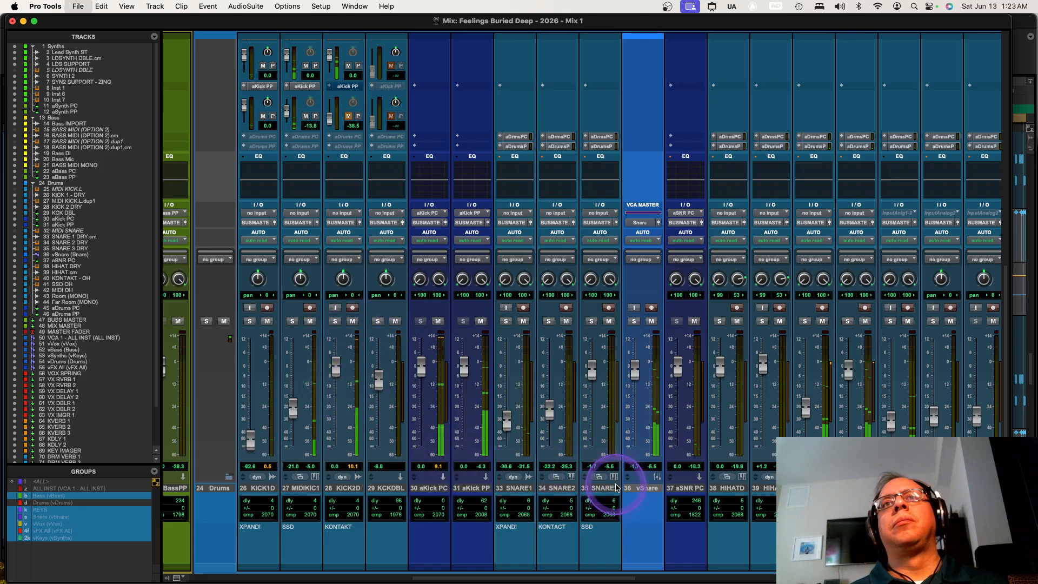
Review the track names and comments from SNARE 1 DRY.cm through SNARE 3 DRY
{"action": "scroll", "coordinate": [516, 491], "scroll_direction": "right", "scroll_amount": 2}
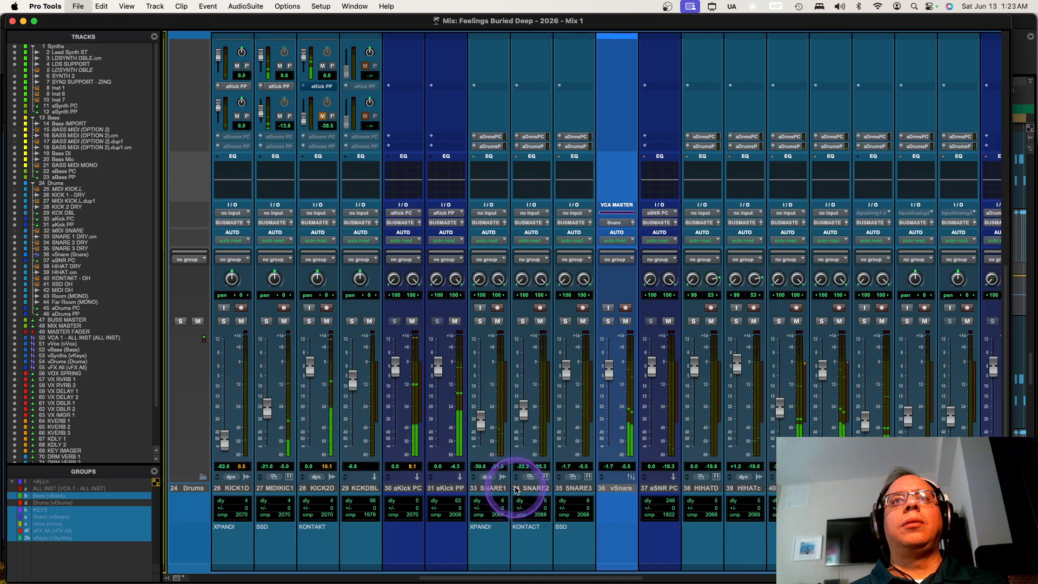
{"action": "double_click", "coordinate": [493, 488]}
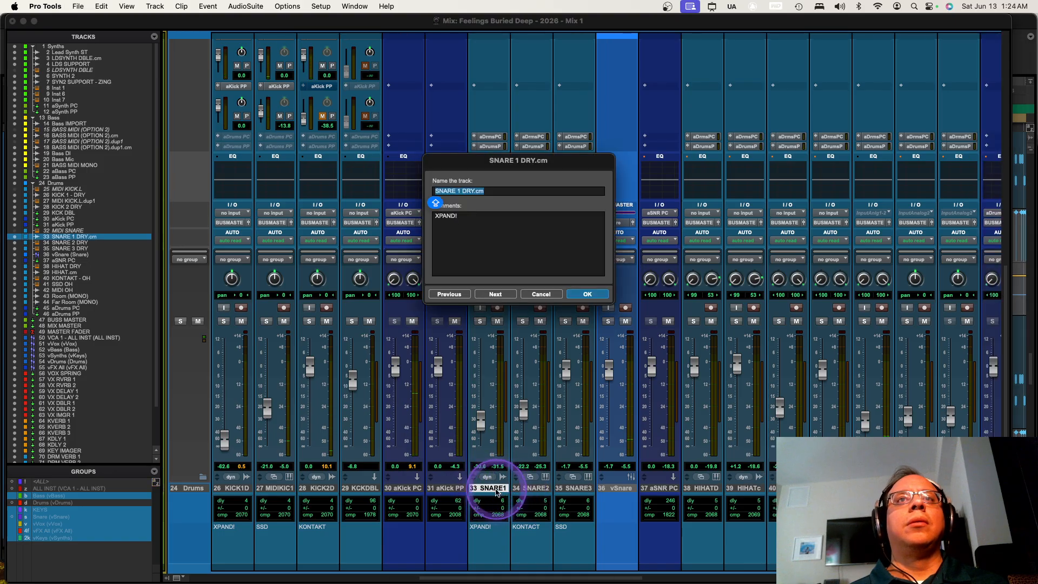
{"action": "key", "text": "super+Right"}
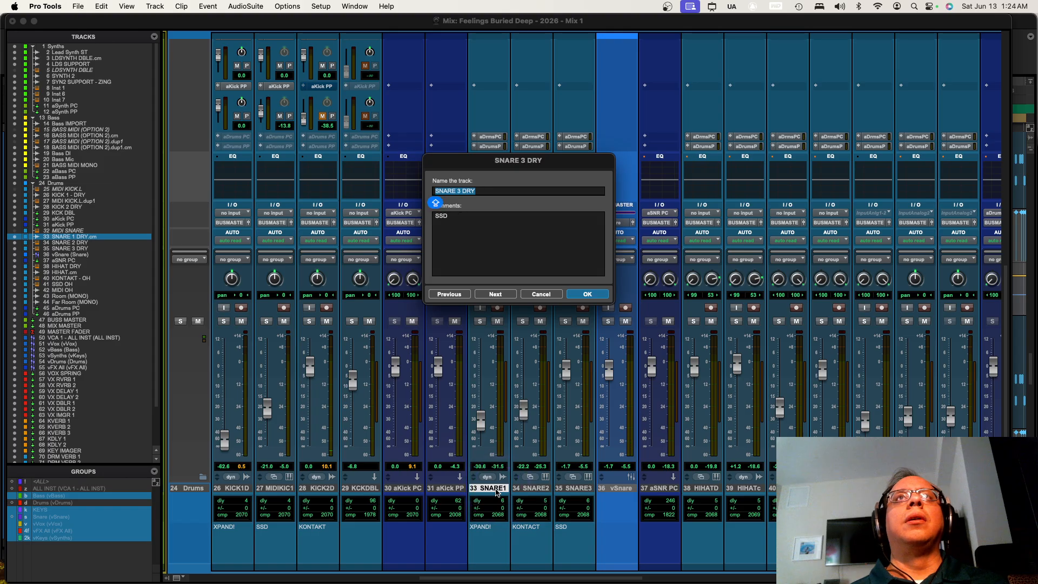
{"action": "key", "text": "Return"}
{"action": "scroll", "coordinate": [548, 398], "scroll_direction": "up", "scroll_amount": 4}
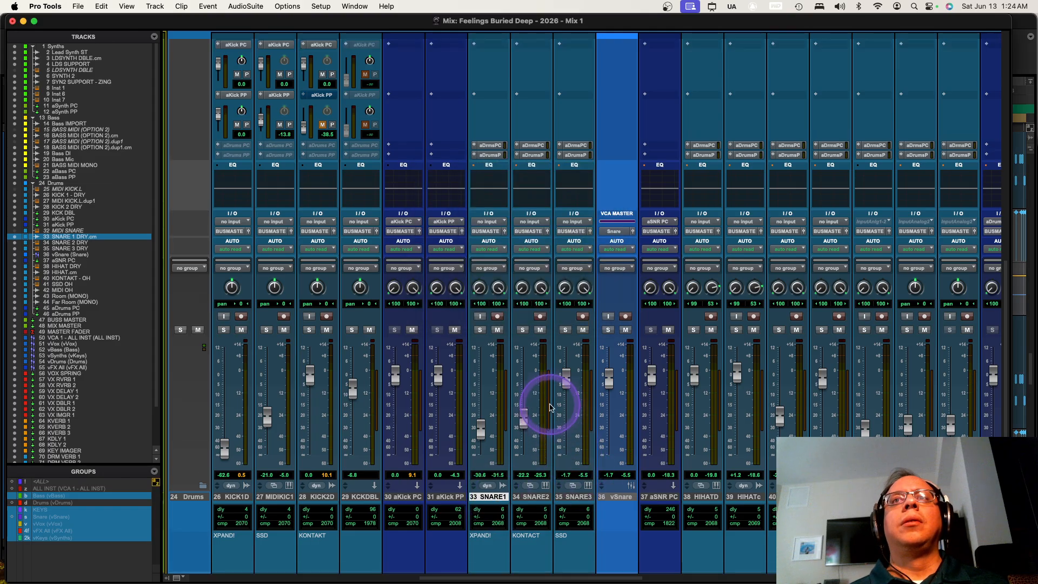
Examine the instruments, inserts and sends of the snare and hi-hat tracks
{"action": "scroll", "coordinate": [542, 377], "scroll_direction": "up", "scroll_amount": 10}
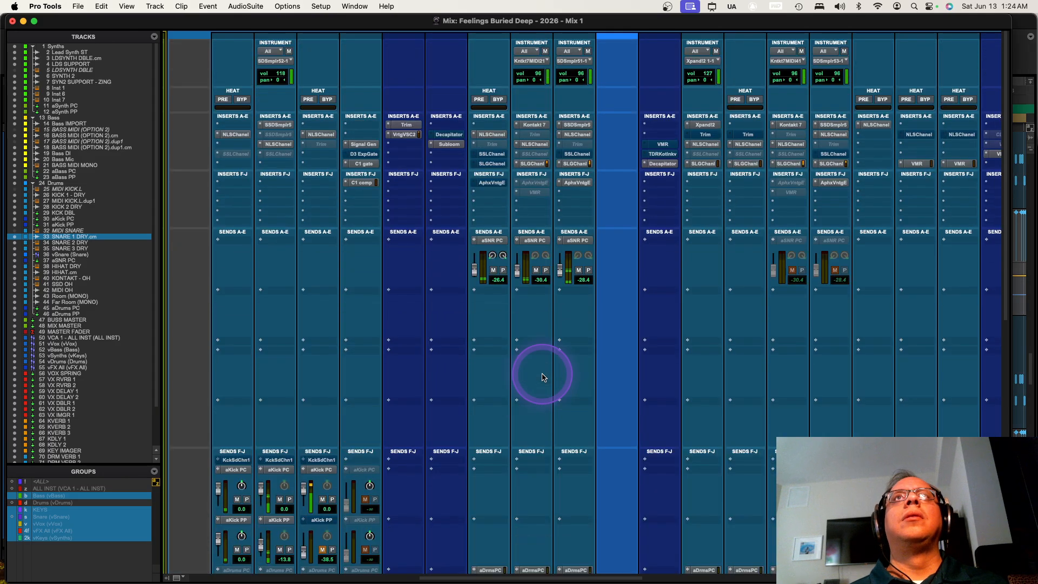
{"action": "scroll", "coordinate": [544, 376], "scroll_direction": "down", "scroll_amount": 1}
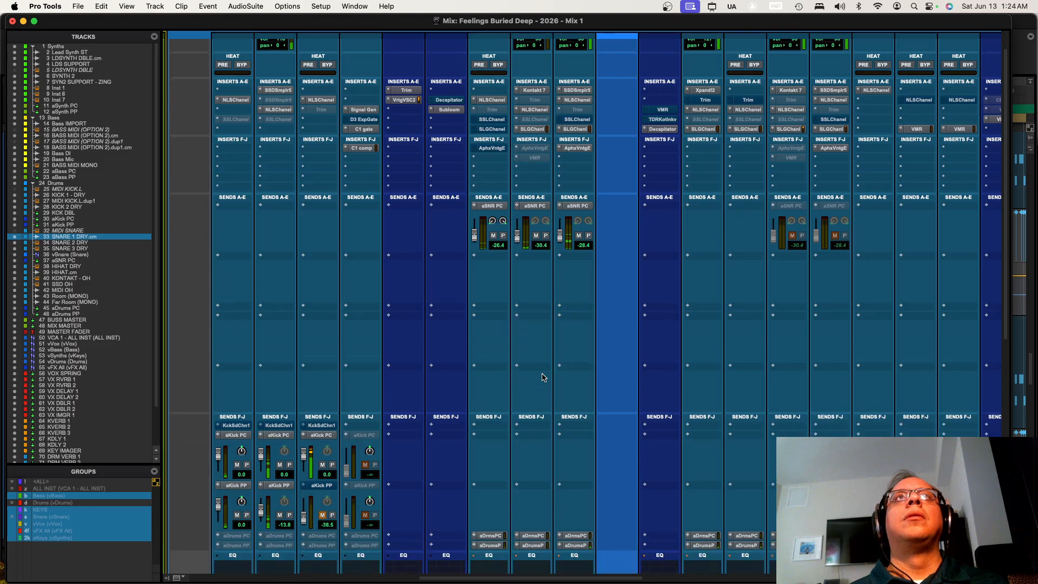
{"action": "scroll", "coordinate": [543, 376], "scroll_direction": "down", "scroll_amount": 12}
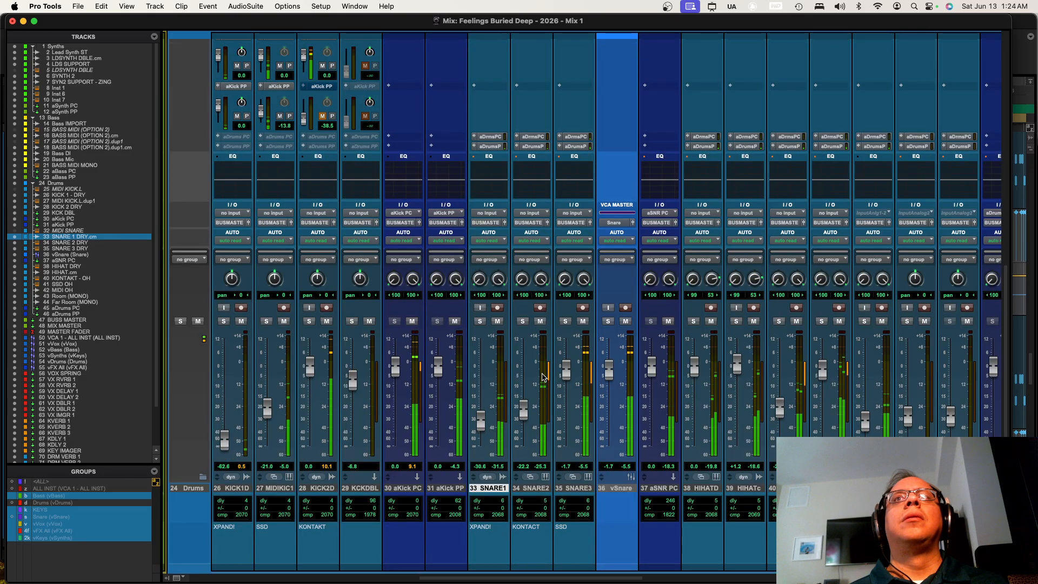
{"action": "left_click", "coordinate": [699, 488]}
{"action": "scroll", "coordinate": [695, 365], "scroll_direction": "up", "scroll_amount": 2}
{"action": "scroll", "coordinate": [694, 365], "scroll_direction": "up", "scroll_amount": 13}
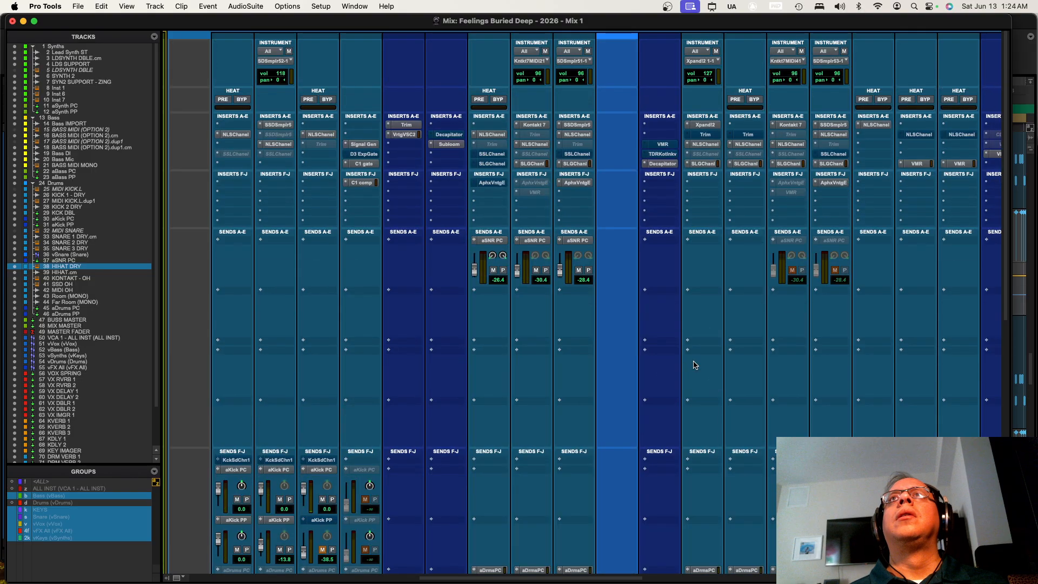
{"action": "scroll", "coordinate": [695, 365], "scroll_direction": "right", "scroll_amount": 5}
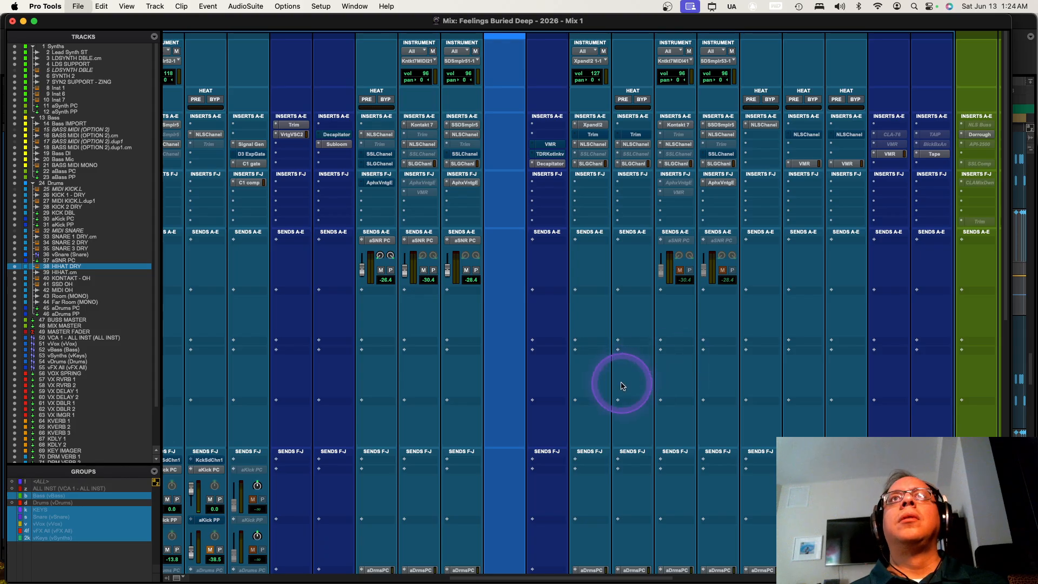
{"action": "scroll", "coordinate": [621, 386], "scroll_direction": "down", "scroll_amount": 15}
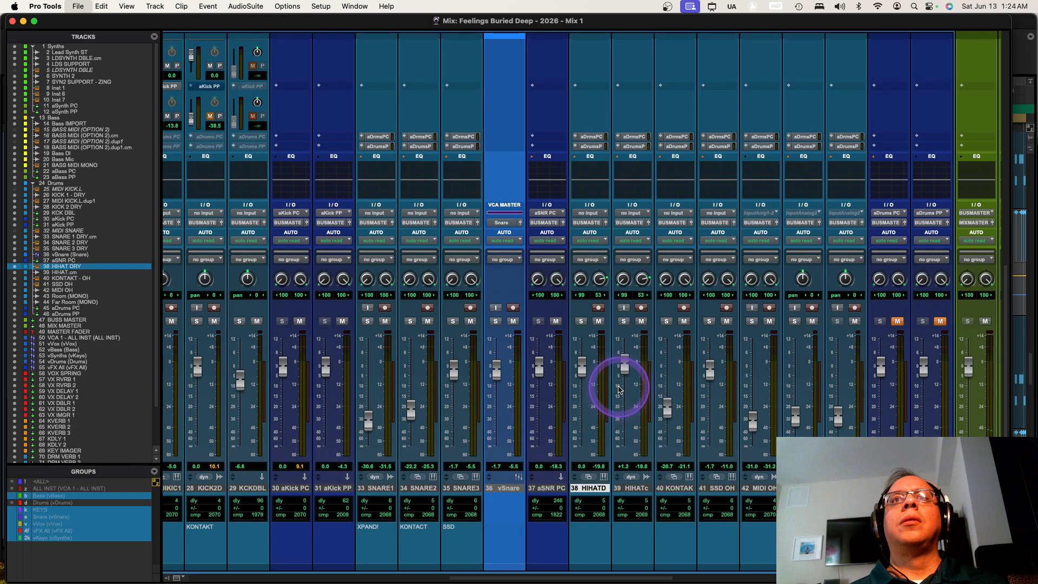
Add the comment XPAND! to the HIHAT DRY track, and check the name and comments of HIHAT.cm
{"action": "left_click", "coordinate": [590, 540]}
{"action": "type", "text": "XPAND!"}
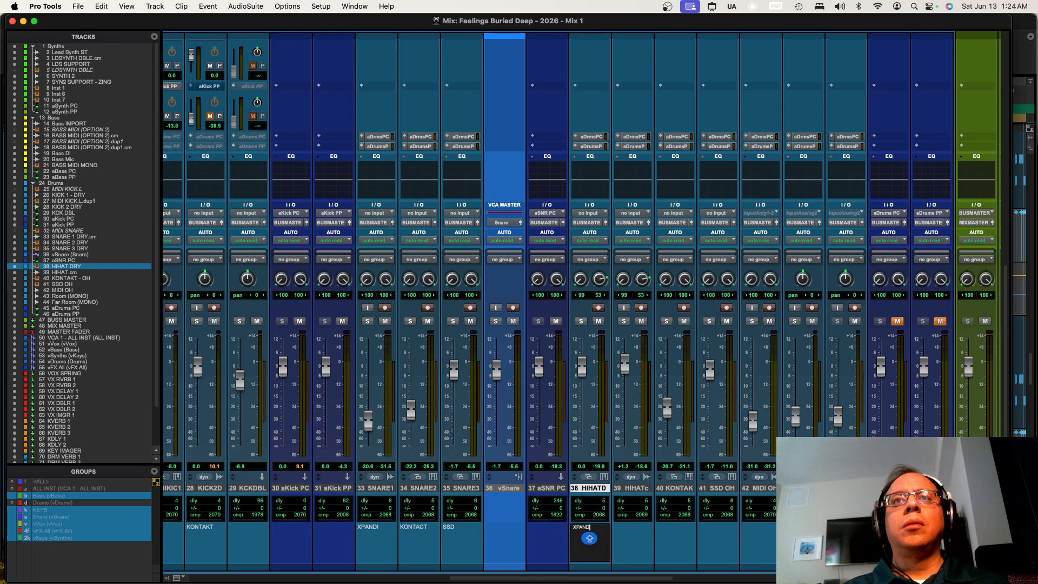
{"action": "key", "text": "Return"}
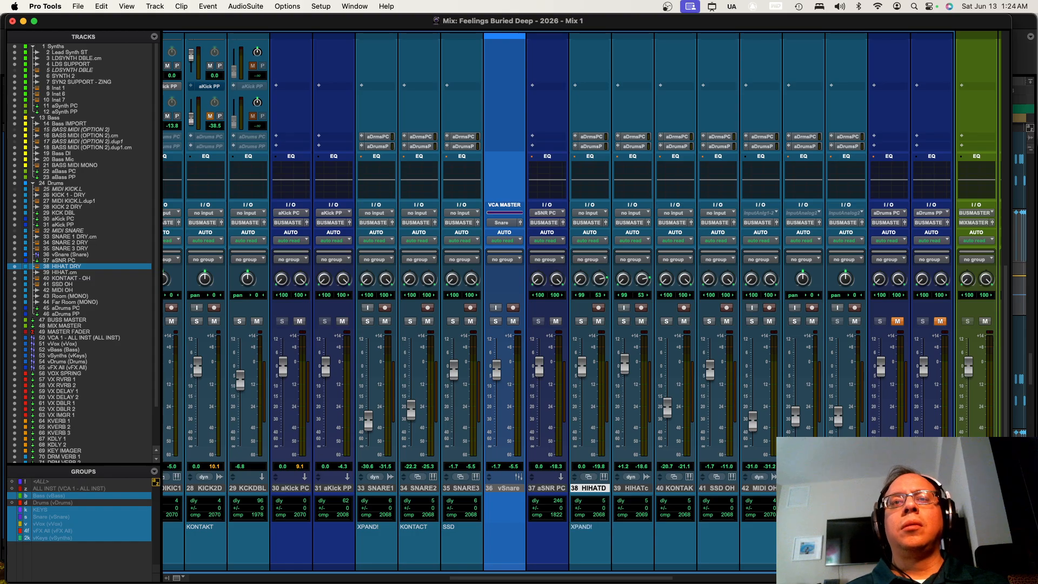
{"action": "double_click", "coordinate": [632, 488]}
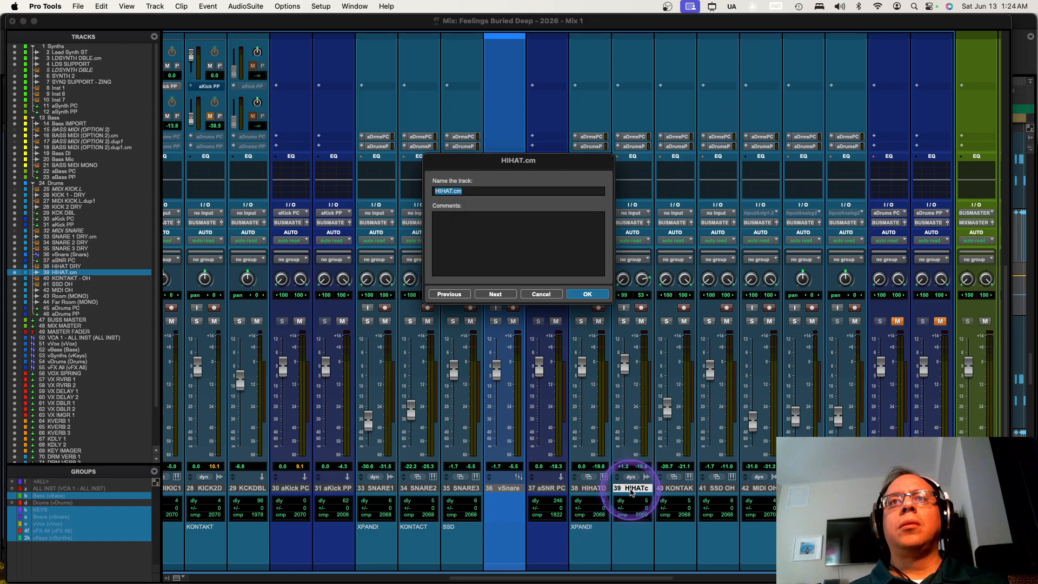
{"action": "left_click", "coordinate": [541, 294]}
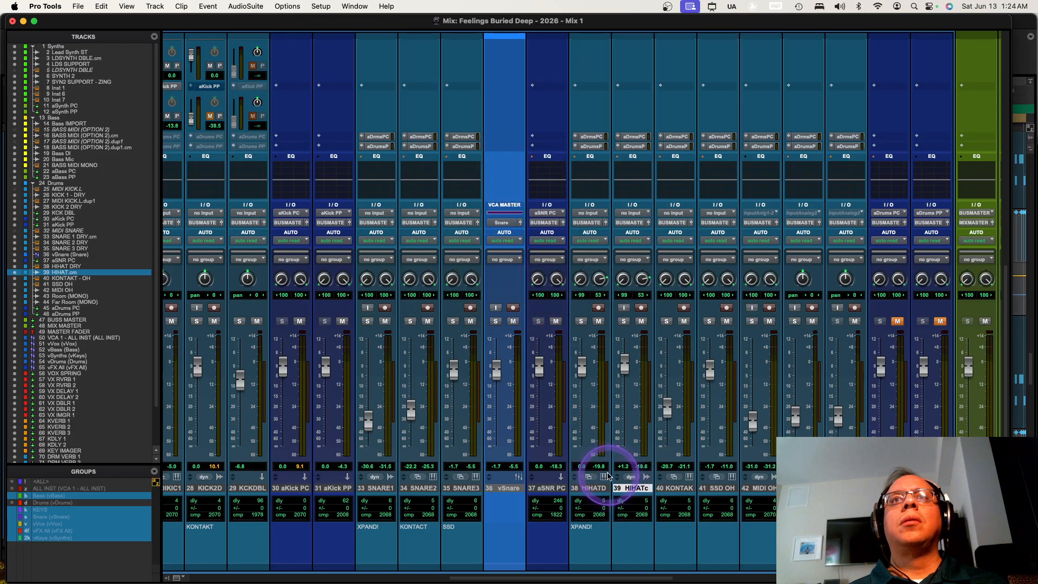
Solo HIHAT DRY and HIHAT.cm in turn during playback to compare the two hi-hat sounds
{"action": "left_click", "coordinate": [580, 321]}
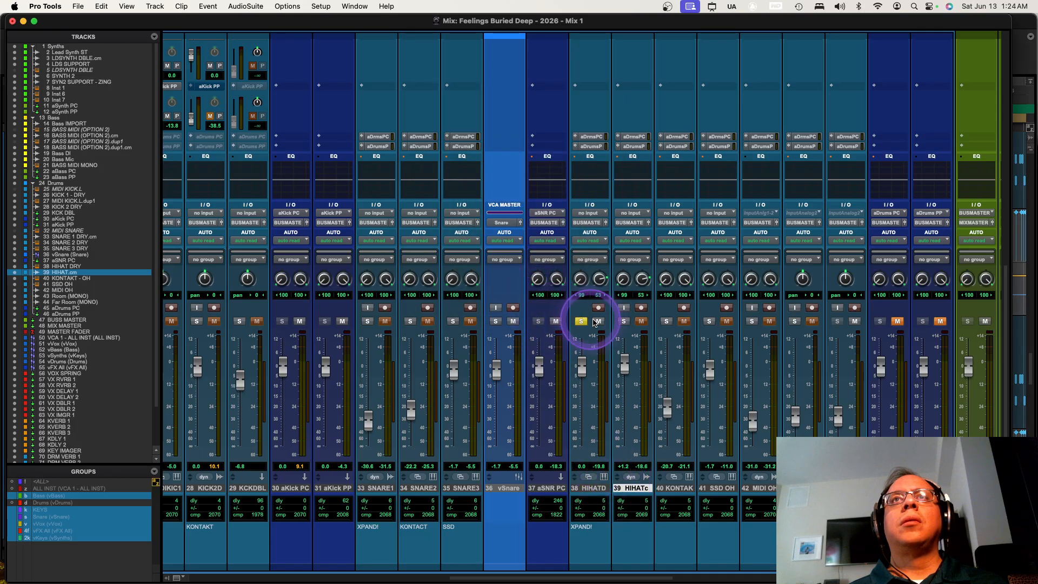
{"action": "left_click", "coordinate": [623, 322]}
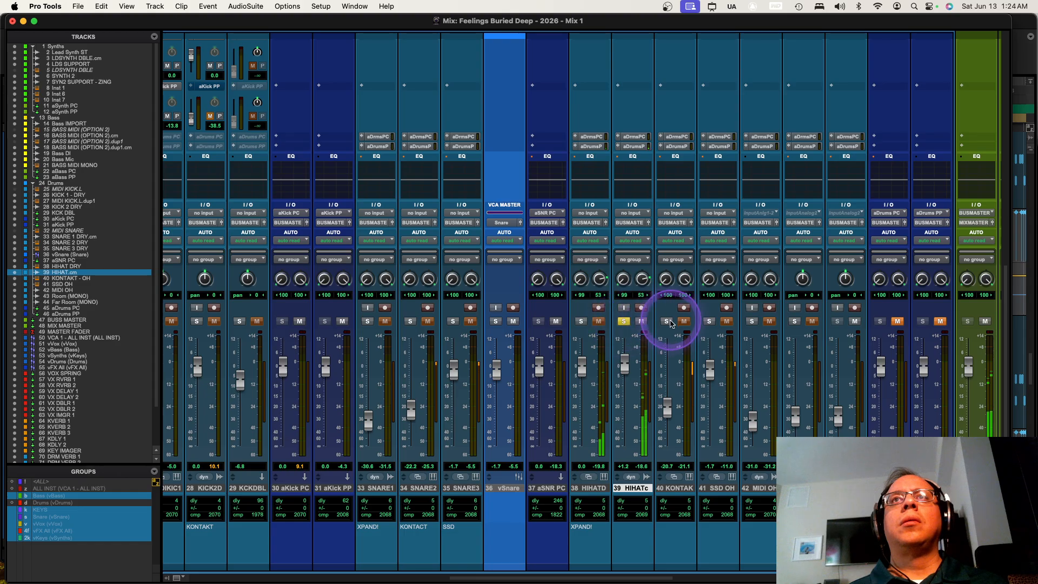
{"action": "left_click", "coordinate": [579, 322]}
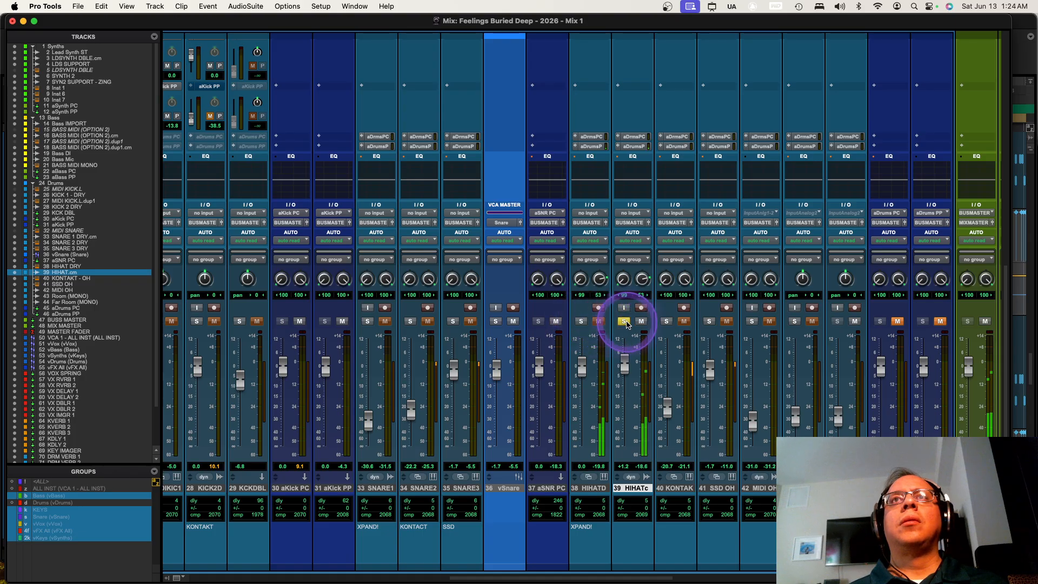
Add the comment XPAND! to the HIHAT.cm track
{"action": "left_click", "coordinate": [636, 534]}
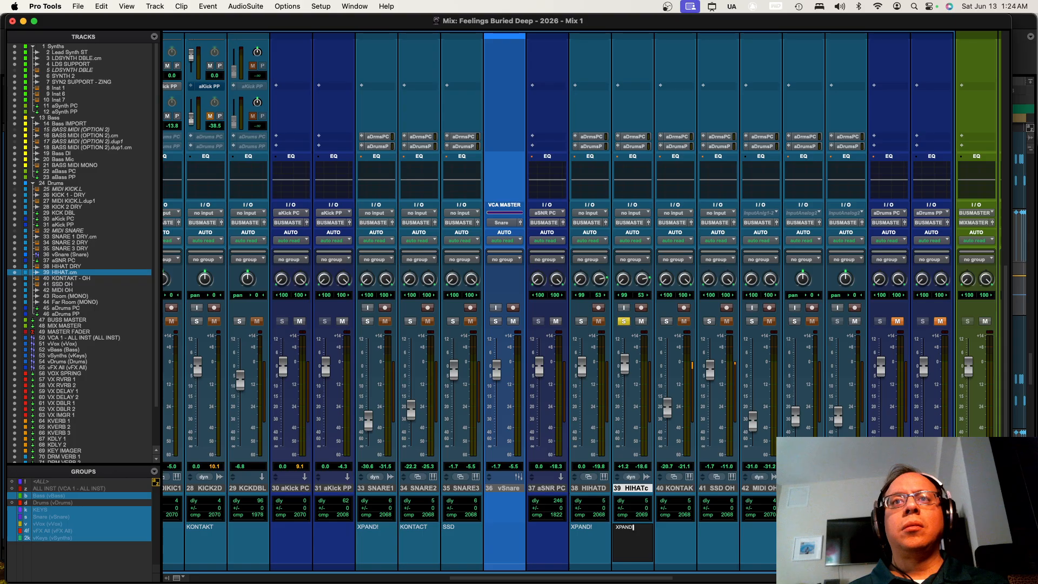
{"action": "type", "text": "XPAND!"}
{"action": "key", "text": "Return"}
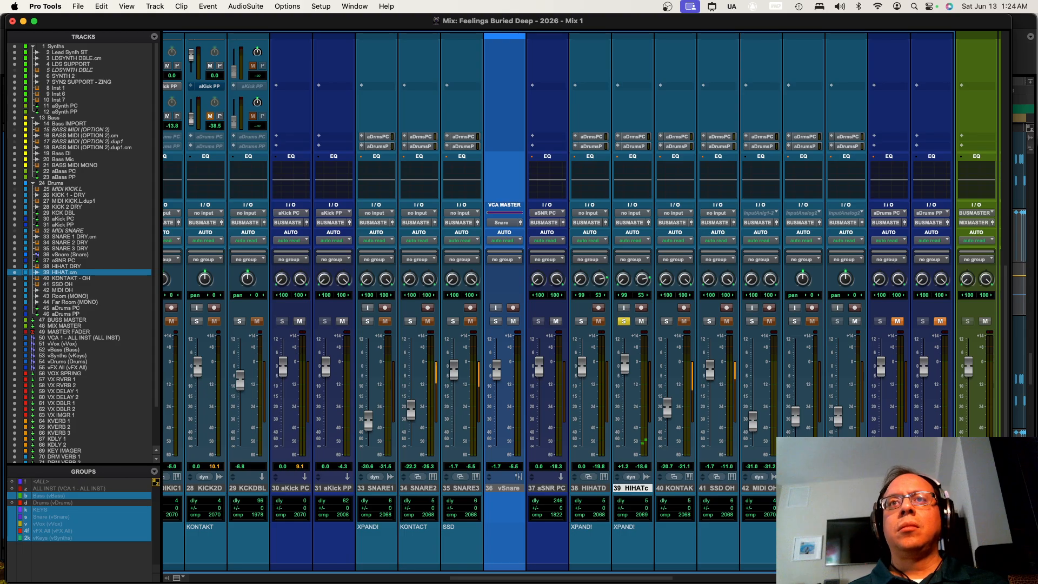
Glance at the Edit window, and compare the two hi-hat tracks again by alternating their solos, ending on HIHAT.cm
{"action": "key", "text": "super+equal"}
{"action": "left_click", "coordinate": [584, 490]}
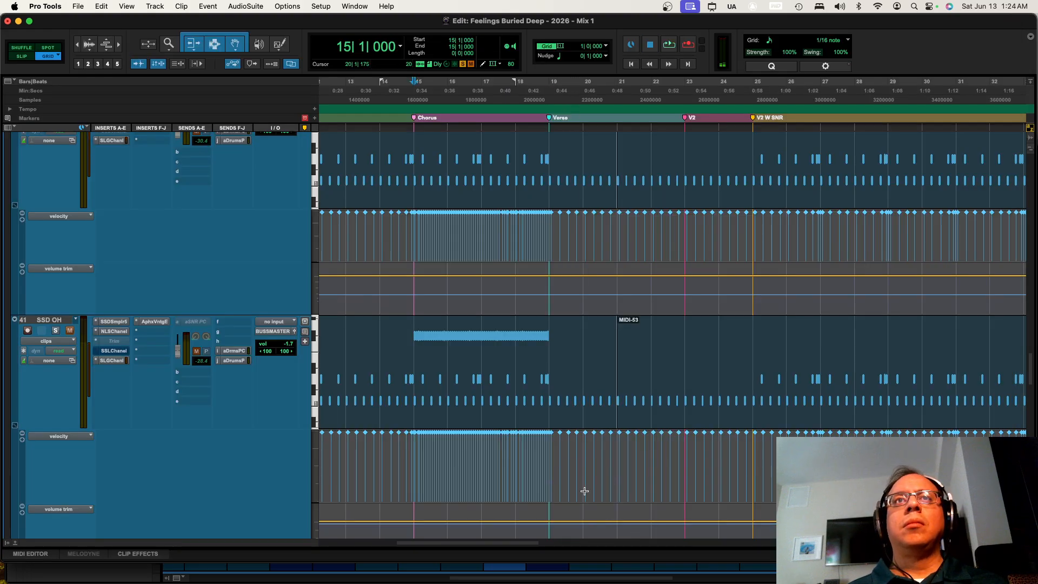
{"action": "key", "text": "super+equal"}
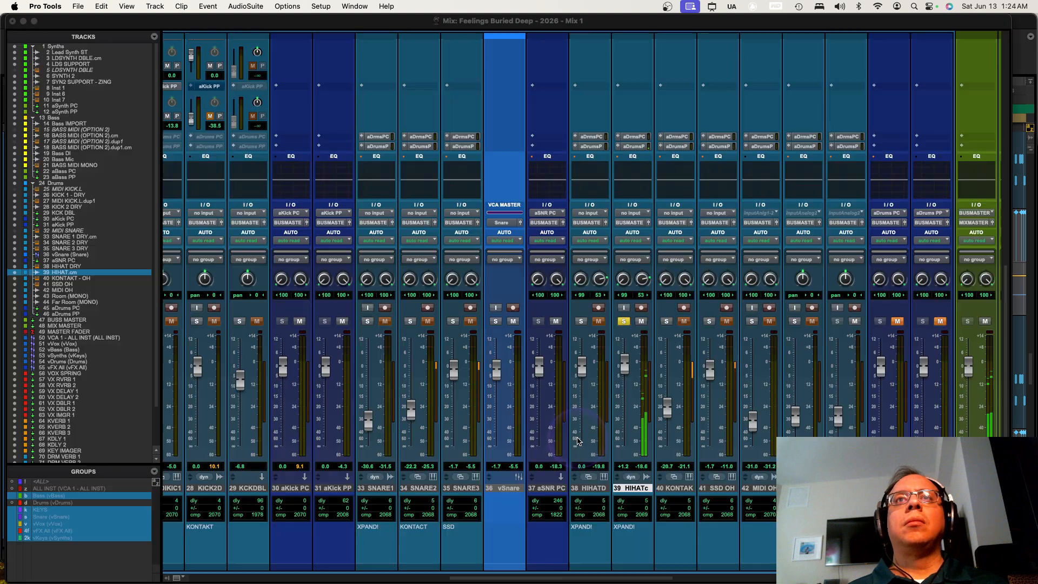
{"action": "left_click", "coordinate": [607, 387]}
{"action": "left_click", "coordinate": [581, 321]}
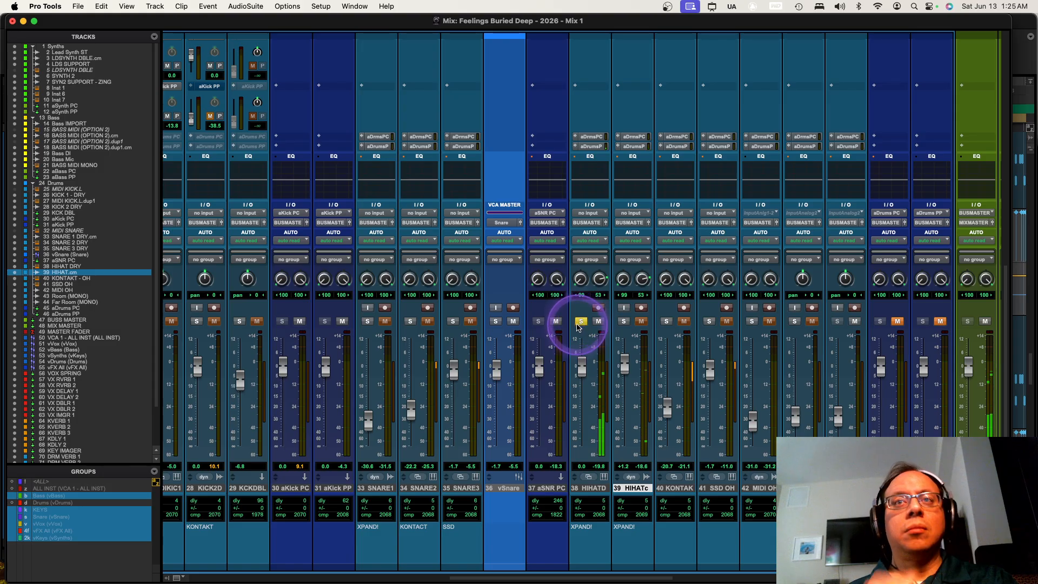
{"action": "left_click", "coordinate": [623, 322]}
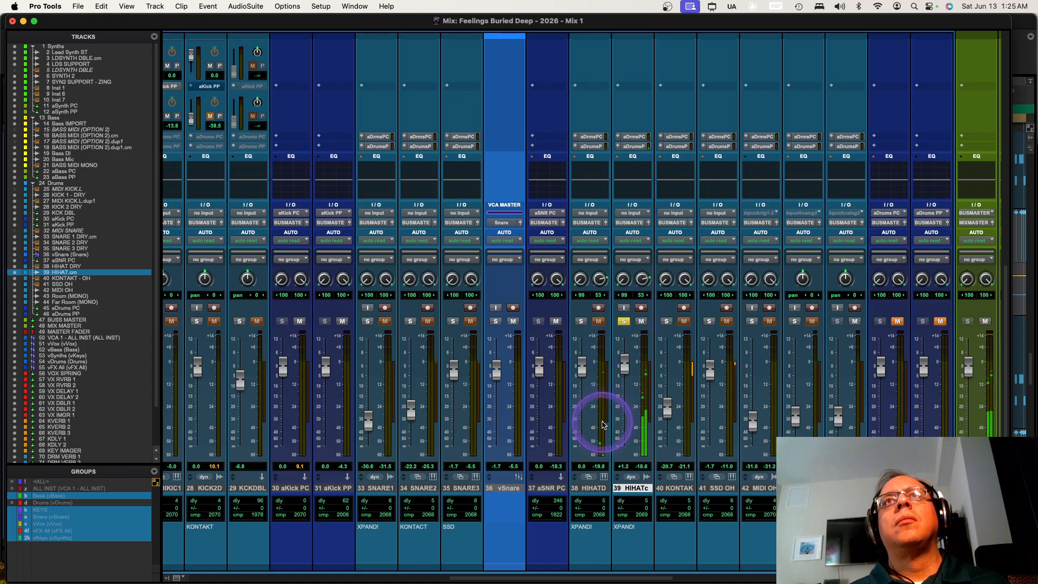
Check the HIHAT DRY track's name and rename HIHAT.cm as HH DRY 1.cm
{"action": "double_click", "coordinate": [594, 488]}
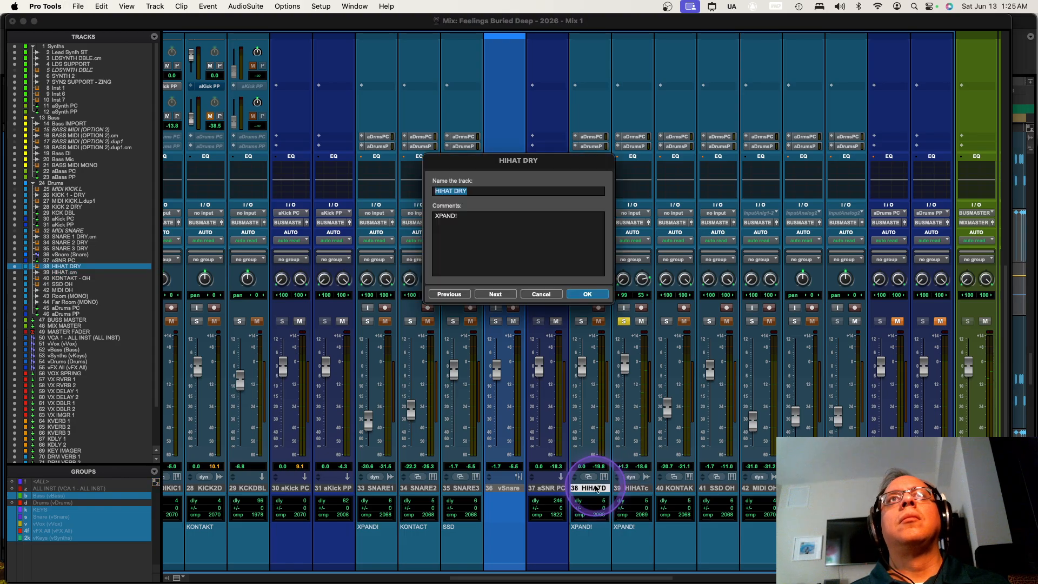
{"action": "key", "text": "Return"}
{"action": "double_click", "coordinate": [637, 488]}
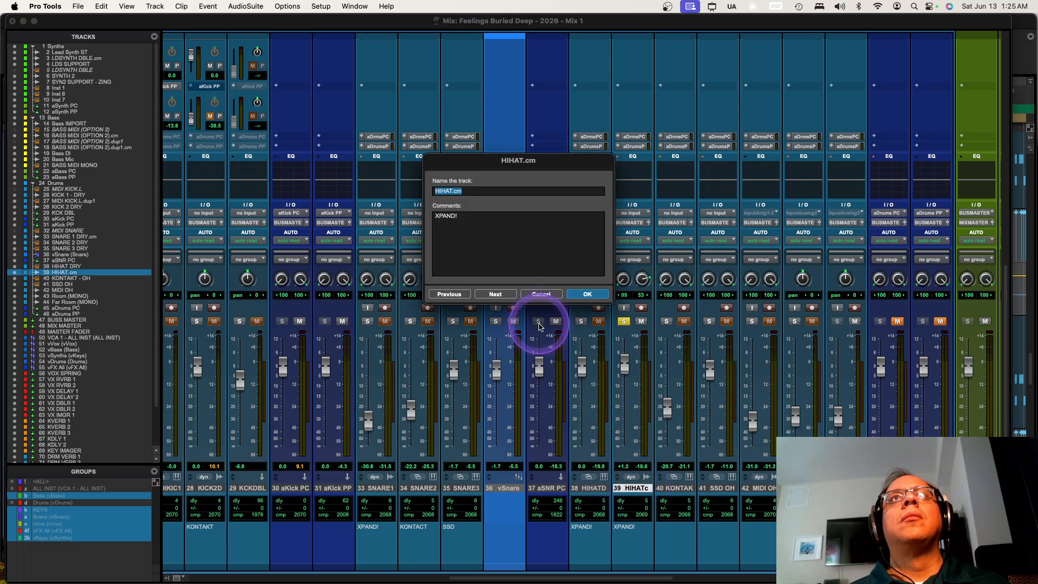
{"action": "left_click", "coordinate": [451, 191]}
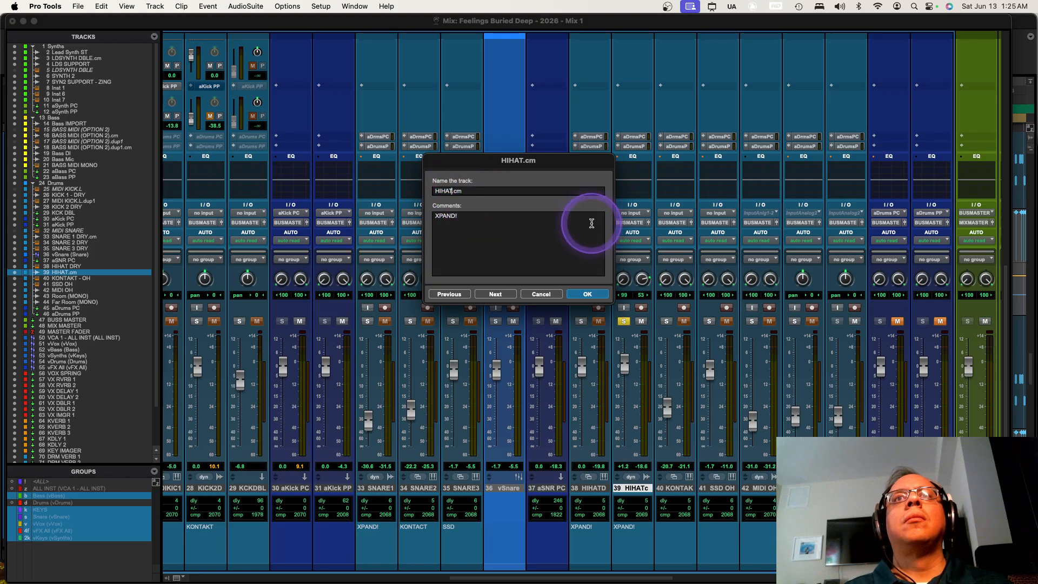
{"action": "type", "text": "HH DRY 1"}
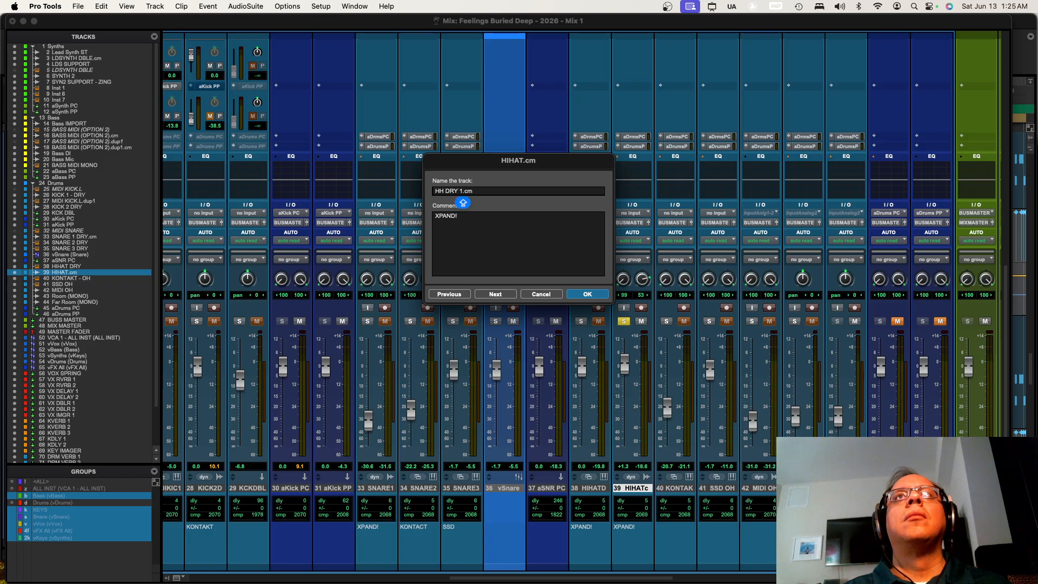
{"action": "key", "text": "Return"}
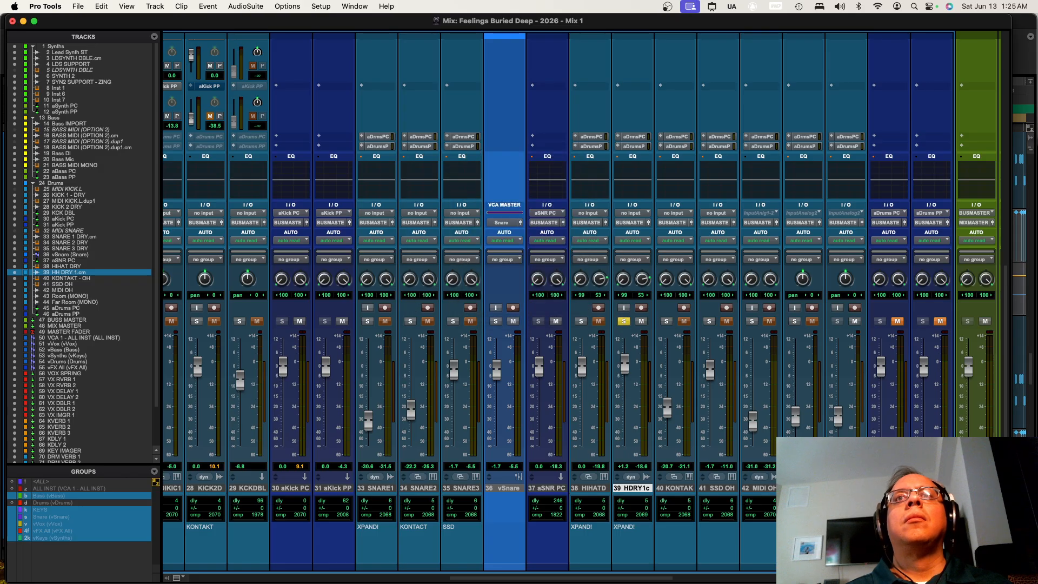
Hide and deactivate the HIHAT DRY track, and move it below PINK NOISE in the track list
{"action": "left_click", "coordinate": [592, 488]}
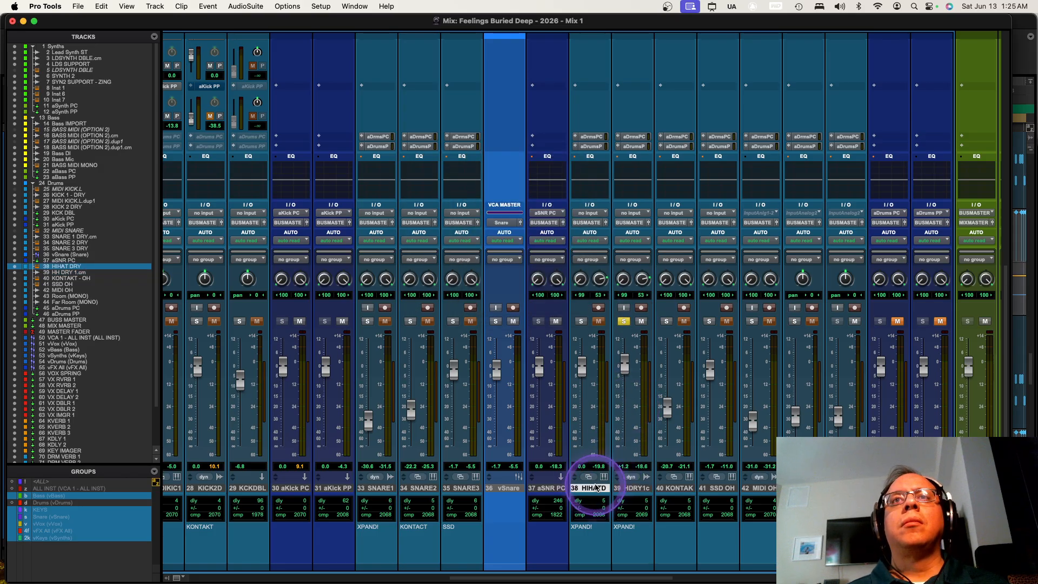
{"action": "right_click", "coordinate": [595, 488]}
{"action": "left_click", "coordinate": [637, 502]}
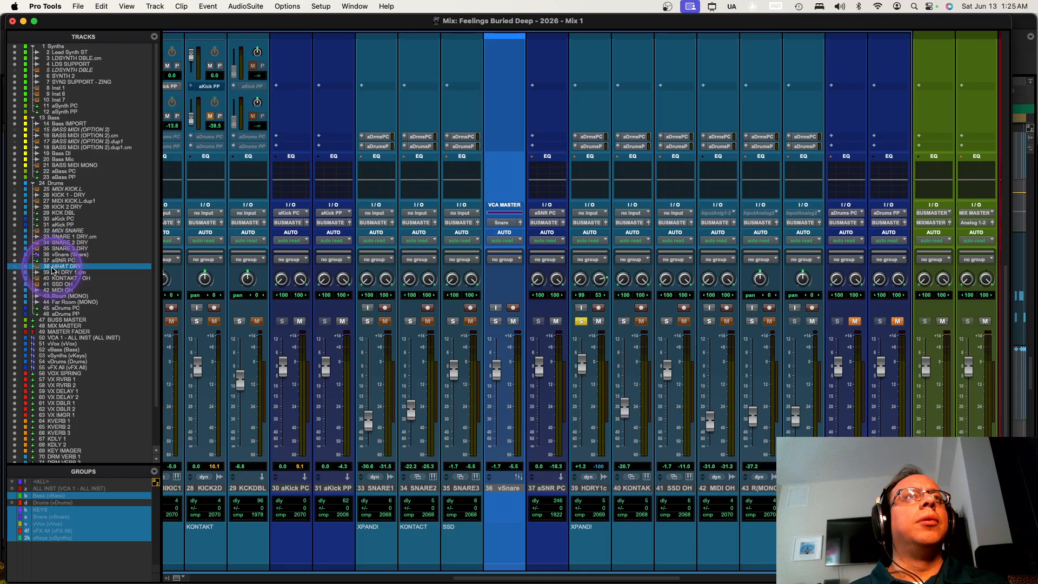
{"action": "left_click_drag", "start_coordinate": [56, 479], "coordinate": [53, 394]}
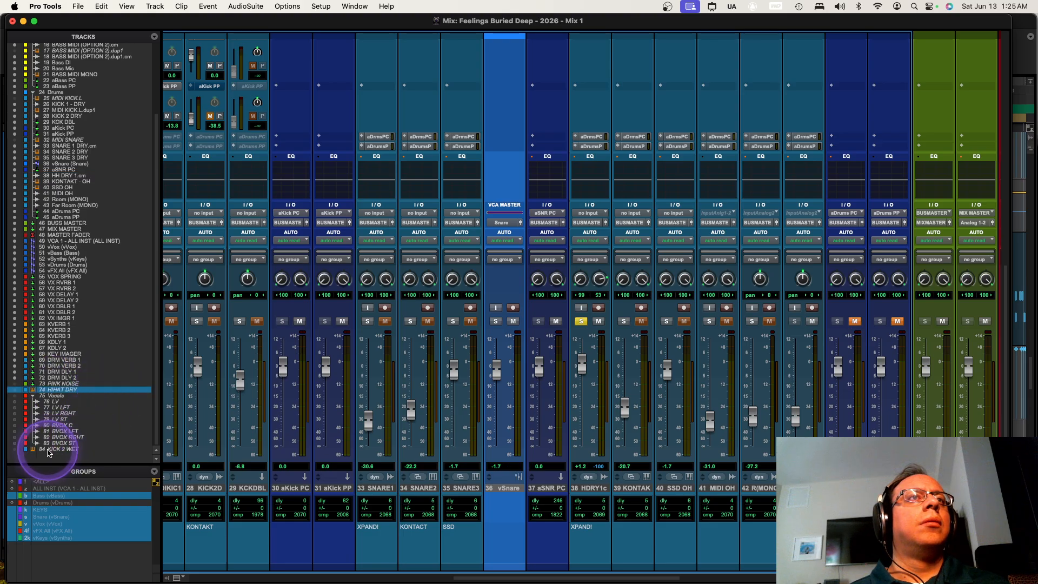
Move KICK 2 WET directly above HIHAT DRY, and place the collapsed Vocals folder above both in the track list
{"action": "left_click_drag", "start_coordinate": [48, 450], "coordinate": [34, 404]}
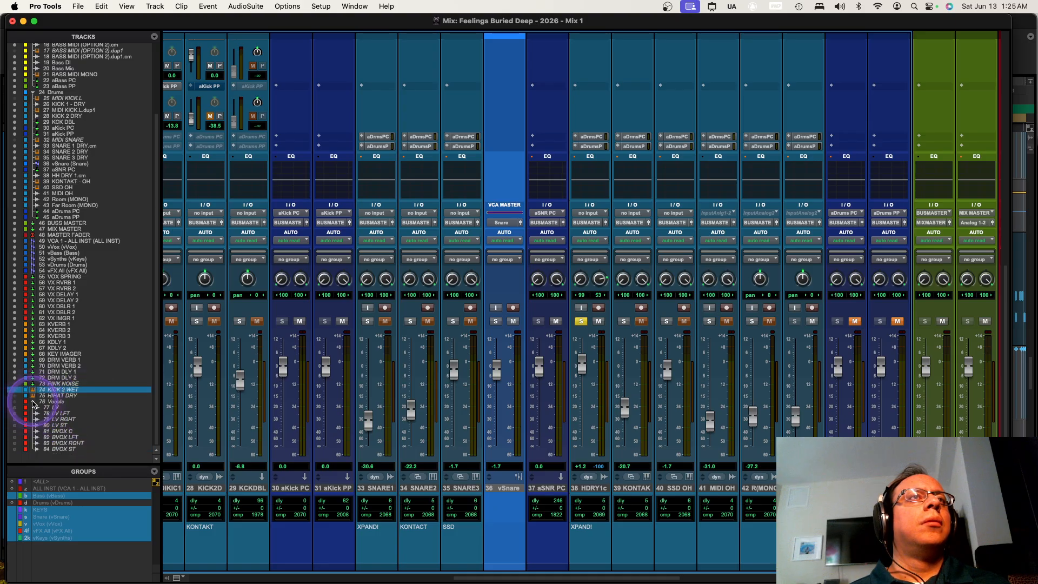
{"action": "left_click", "coordinate": [34, 403]}
{"action": "left_click", "coordinate": [54, 449]}
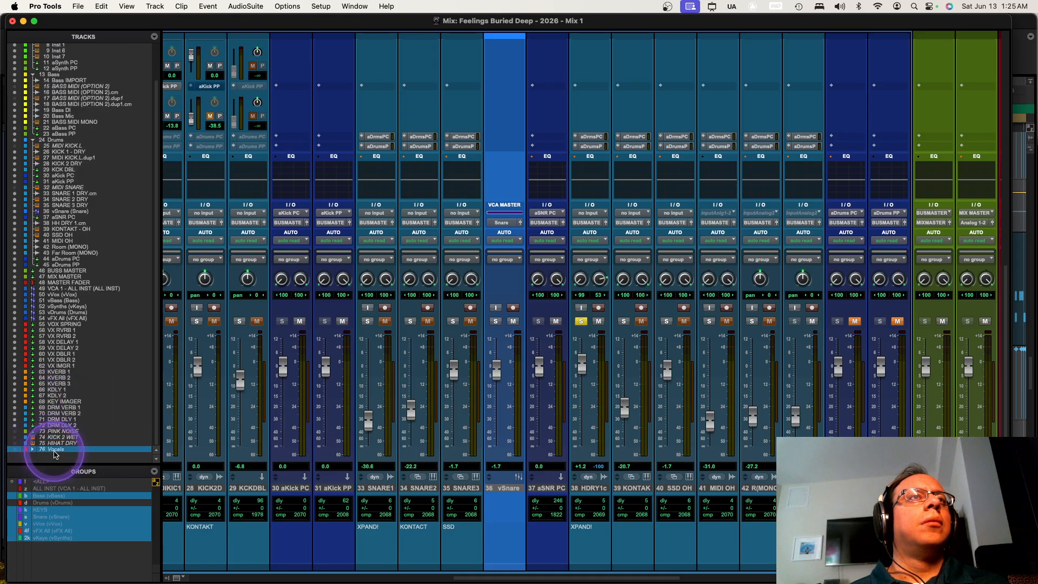
Solo the KONTAKT - OH track, check its name and comments, and open its Kontakt 7 plug-in
{"action": "left_click", "coordinate": [633, 488]}
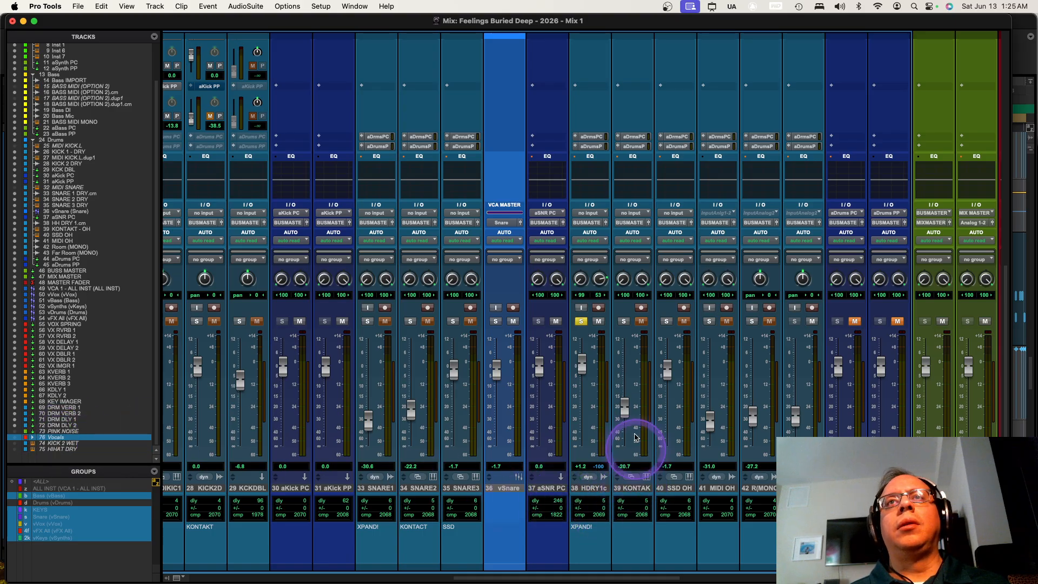
{"action": "left_click", "coordinate": [626, 323]}
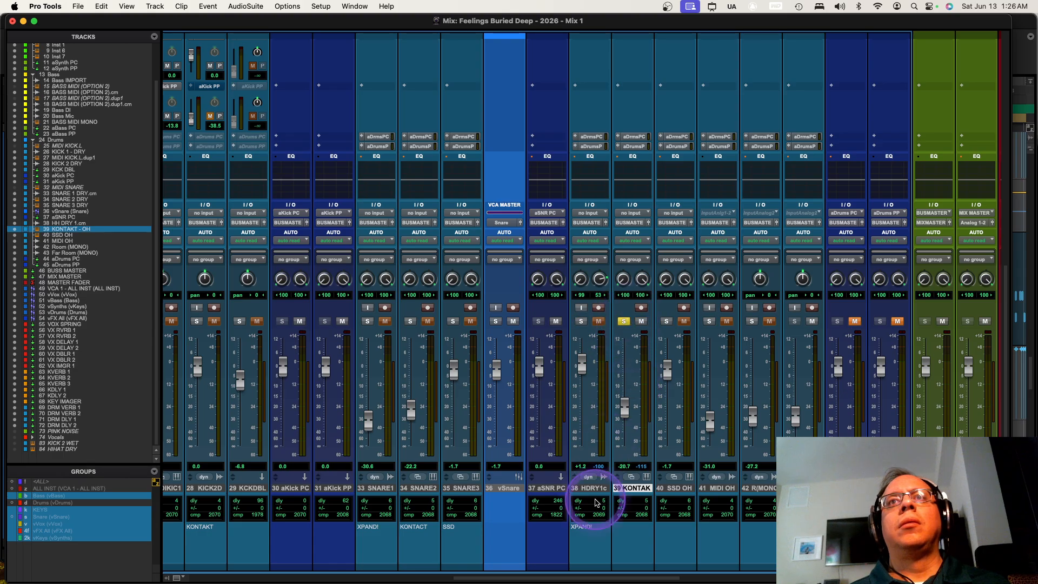
{"action": "double_click", "coordinate": [626, 488]}
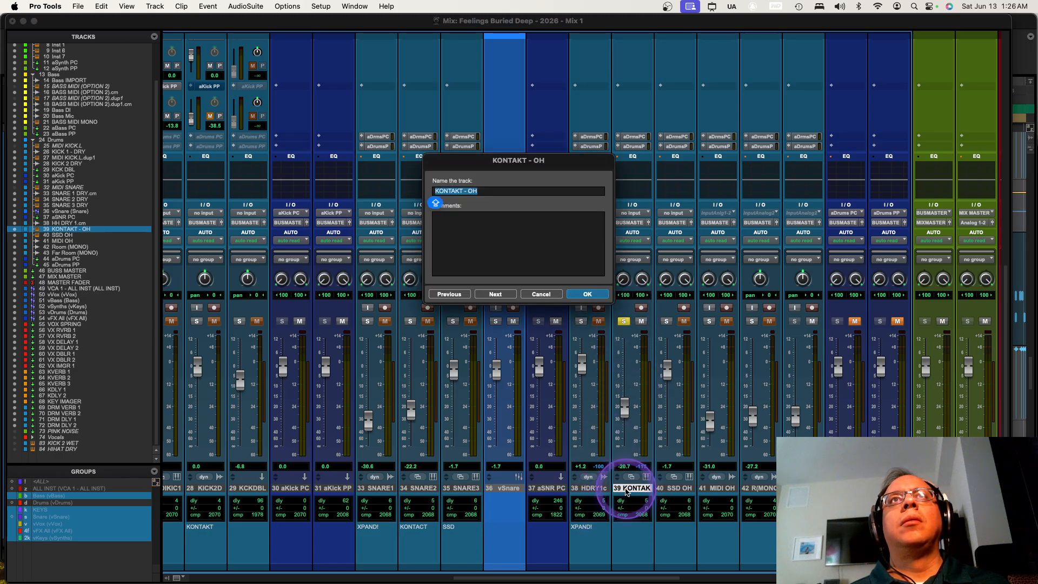
{"action": "key", "text": "Escape"}
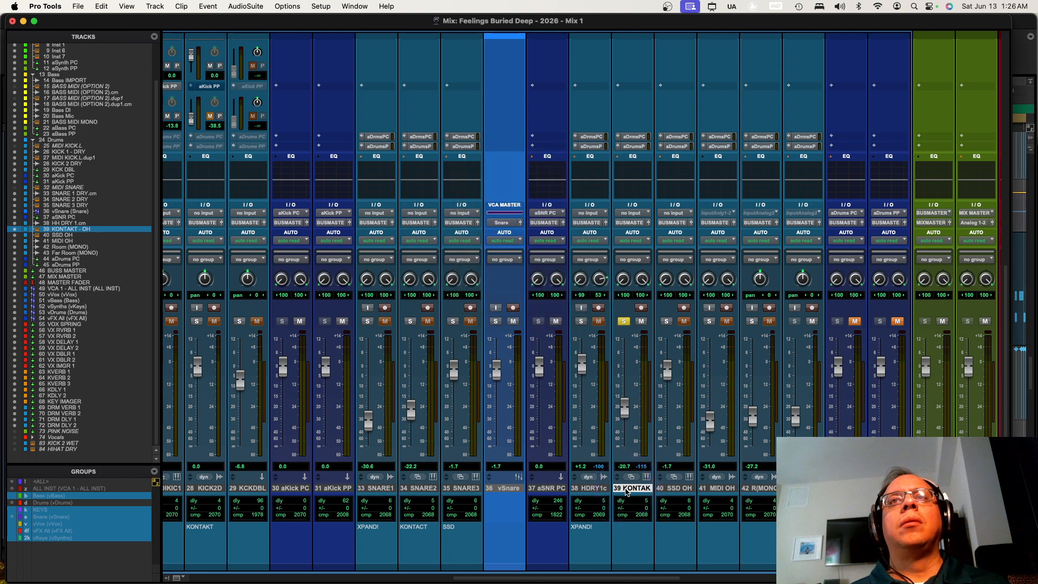
{"action": "scroll", "coordinate": [627, 486], "scroll_direction": "up", "scroll_amount": 10}
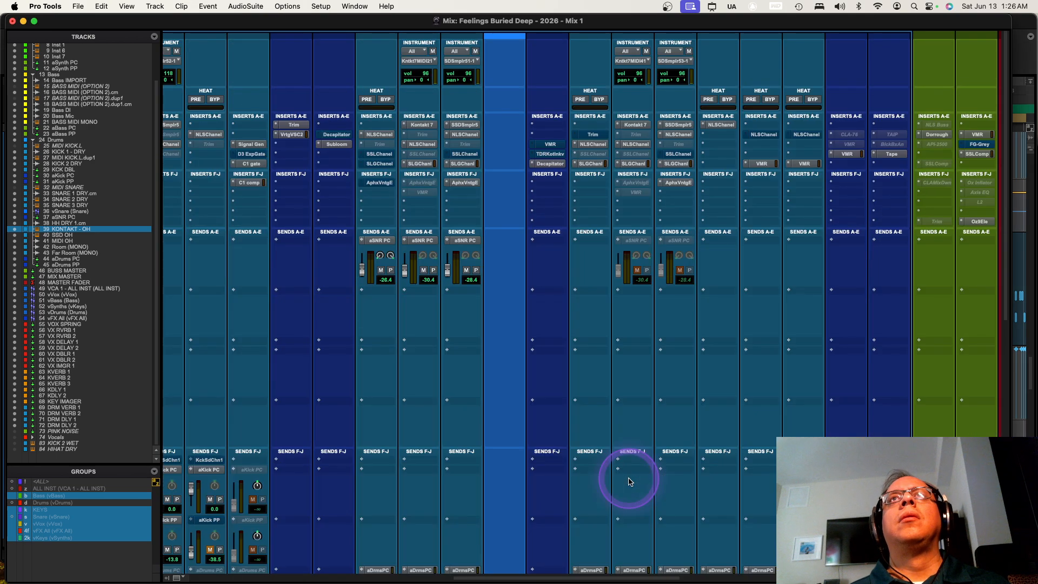
{"action": "left_click", "coordinate": [634, 125]}
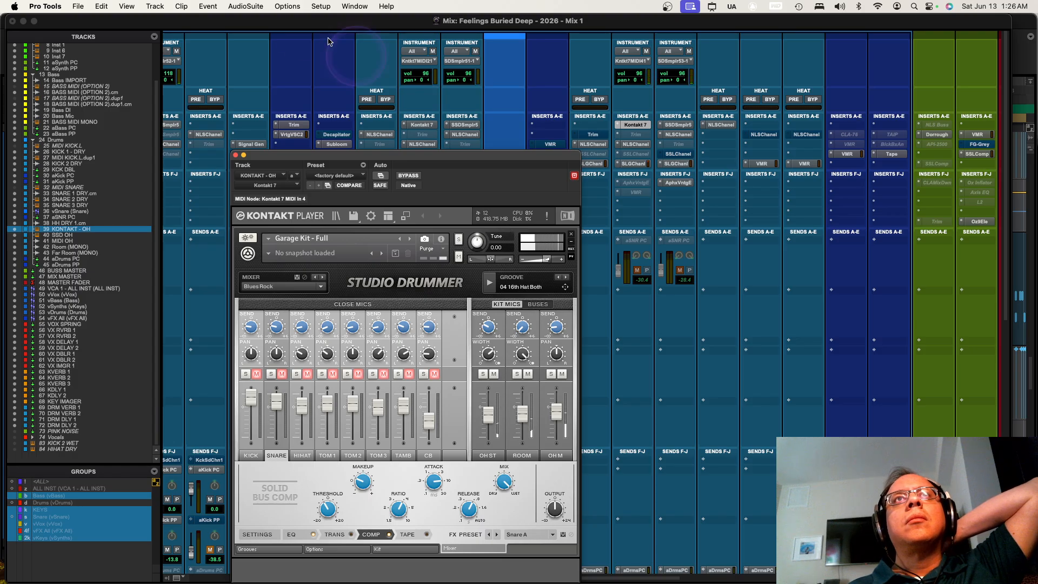
Close the Kontakt 7 plug-in window, move HIHAT DRY directly above KONTAKT - OH in the track list, and show it in the mixer
{"action": "left_click", "coordinate": [235, 156]}
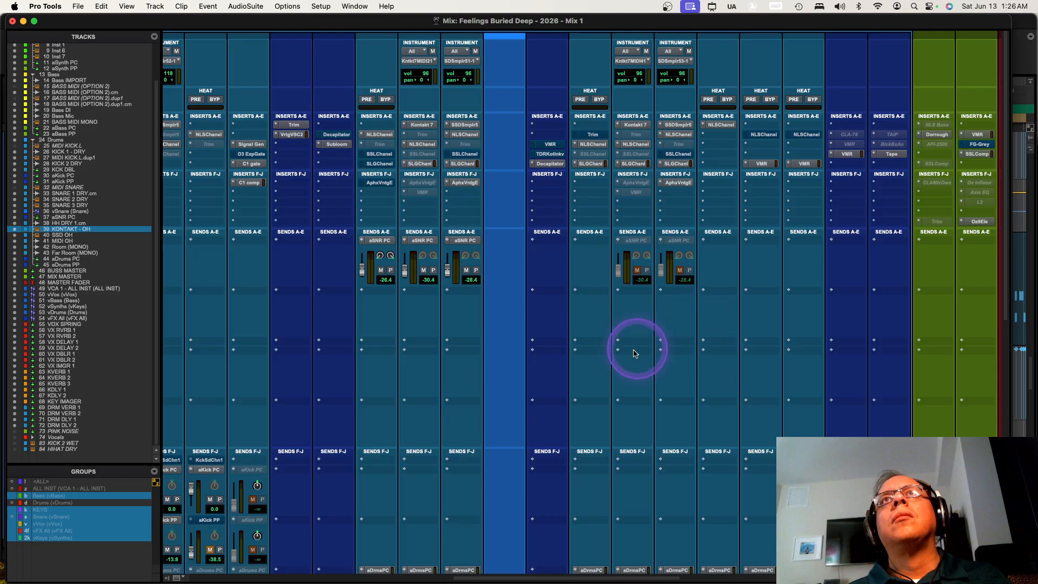
{"action": "scroll", "coordinate": [635, 353], "scroll_direction": "down", "scroll_amount": 10}
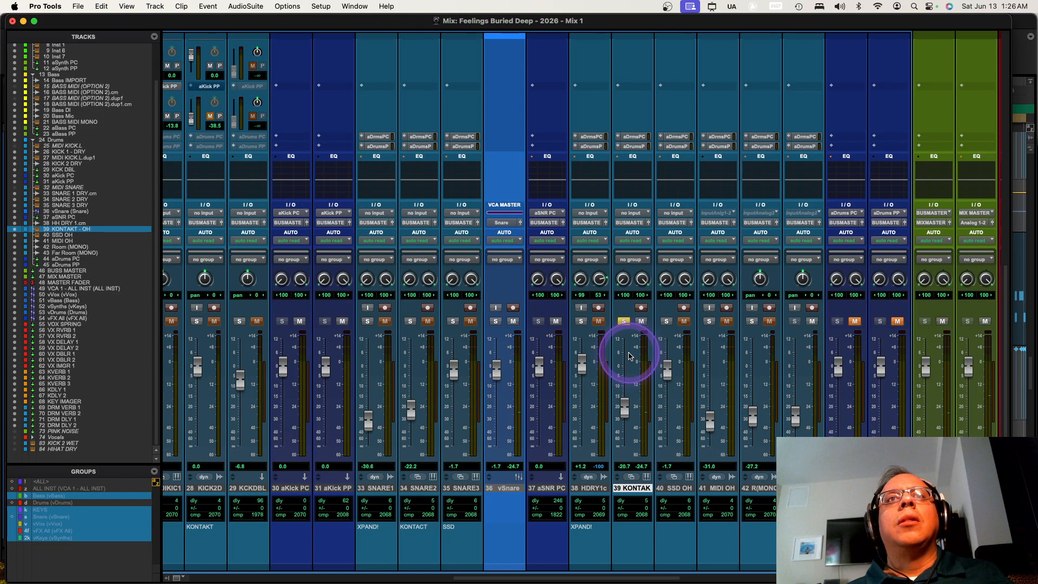
{"action": "left_click", "coordinate": [65, 451]}
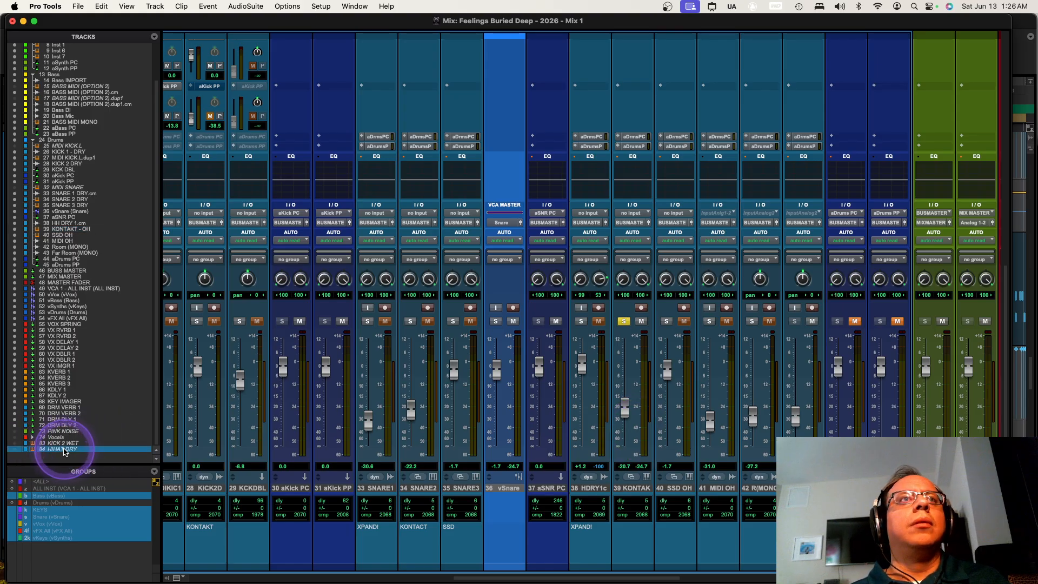
{"action": "left_click_drag", "start_coordinate": [64, 450], "coordinate": [623, 428]}
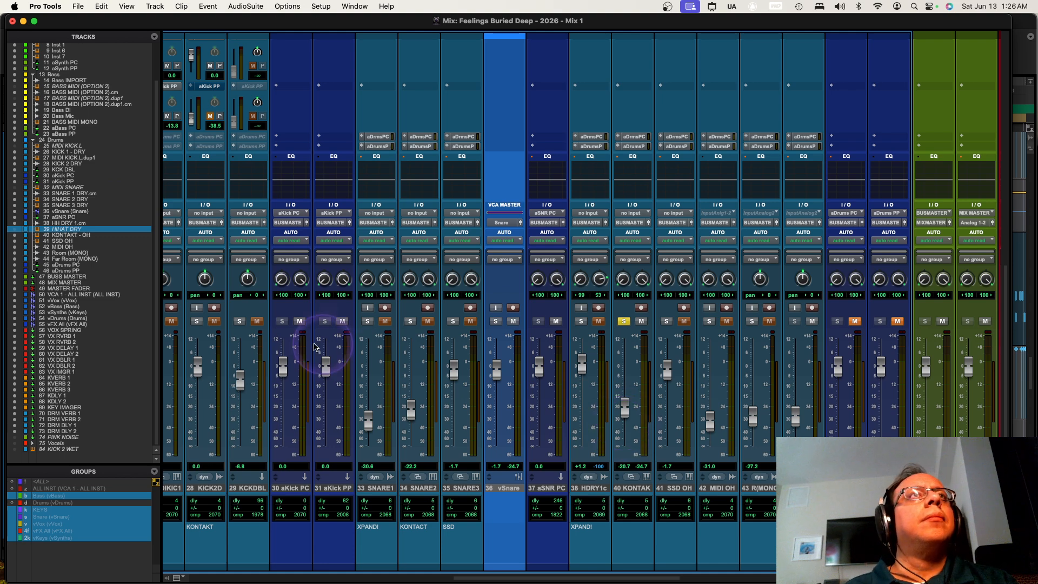
{"action": "left_click", "coordinate": [13, 232]}
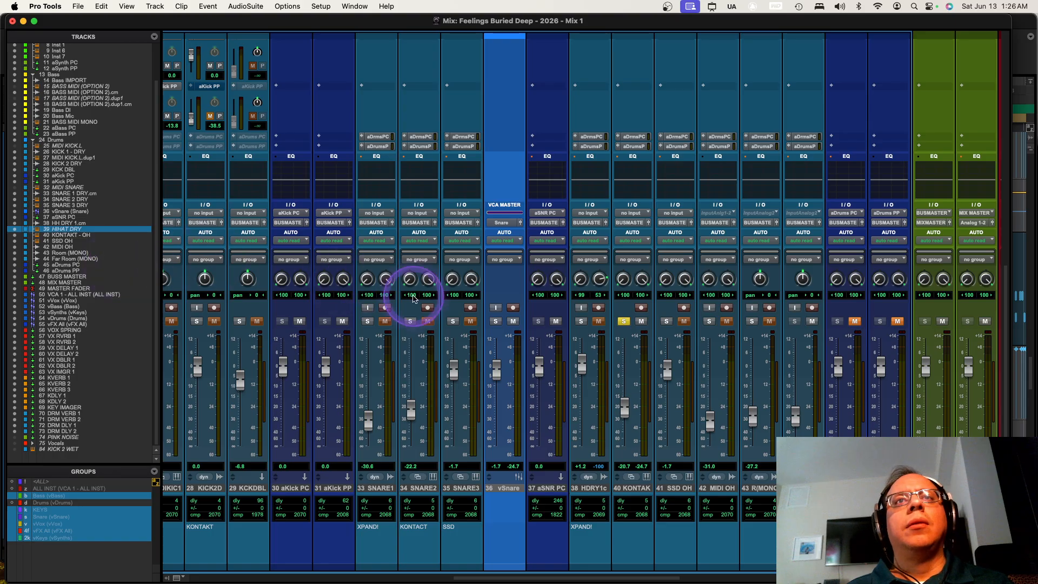
Switch to OBS Studio to check the recording and its audio levels, and return to Pro Tools
{"action": "key", "text": "super+Tab"}
{"action": "left_click", "coordinate": [463, 308]}
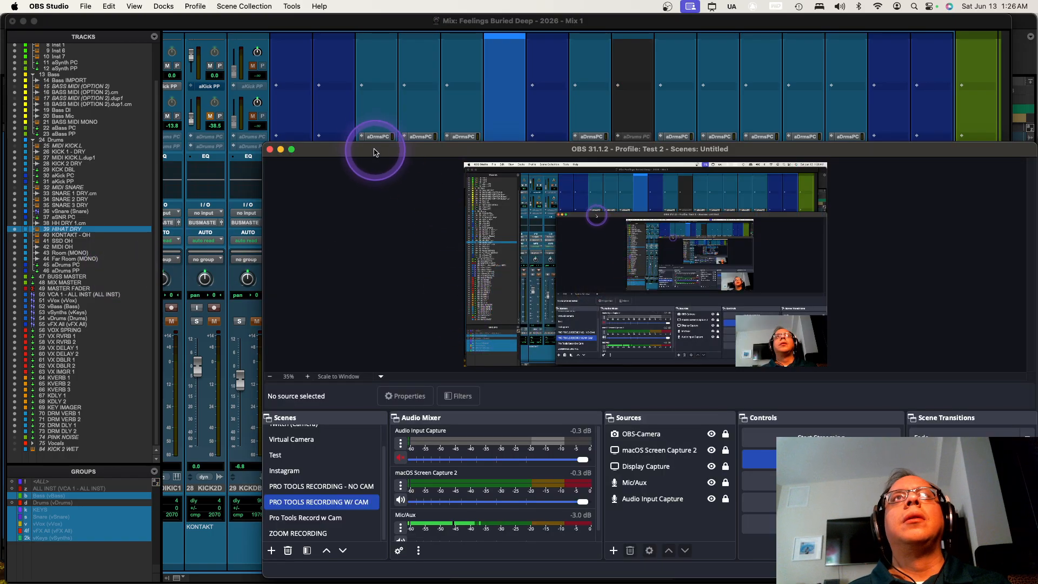
{"action": "left_click_drag", "start_coordinate": [375, 151], "coordinate": [264, 140]}
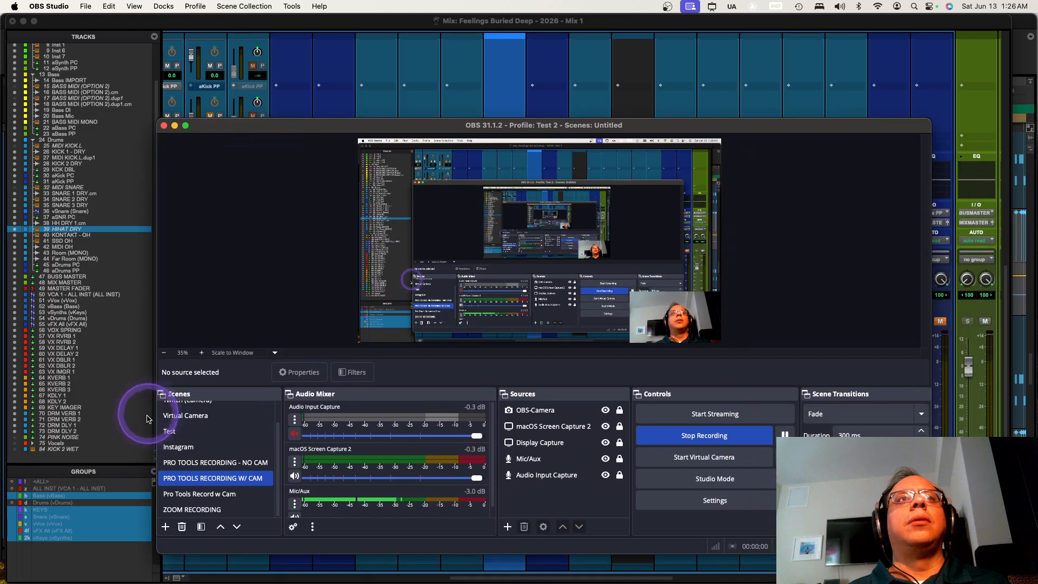
{"action": "left_click", "coordinate": [100, 556]}
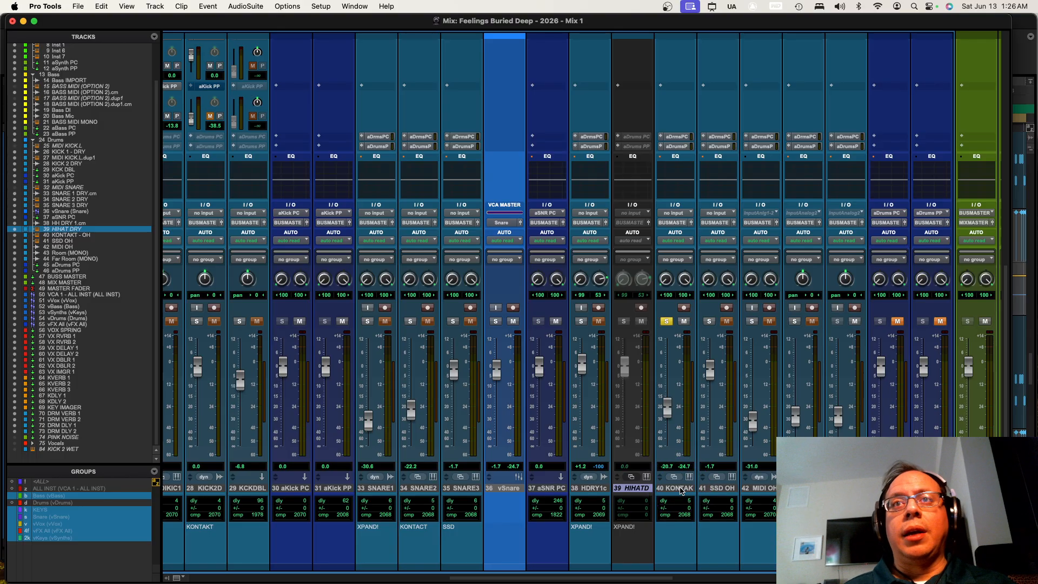
Duplicate the HIHAT DRY track once with all its available data, inserting the copy after the selected track
{"action": "right_click", "coordinate": [638, 490]}
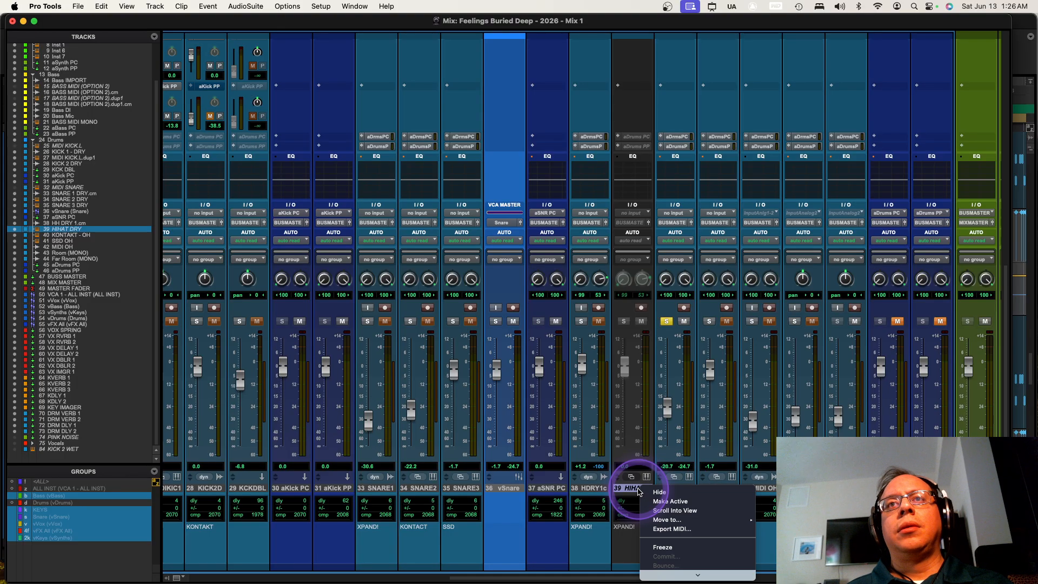
{"action": "left_click", "coordinate": [606, 541]}
{"action": "scroll", "coordinate": [633, 456], "scroll_direction": "up", "scroll_amount": 10}
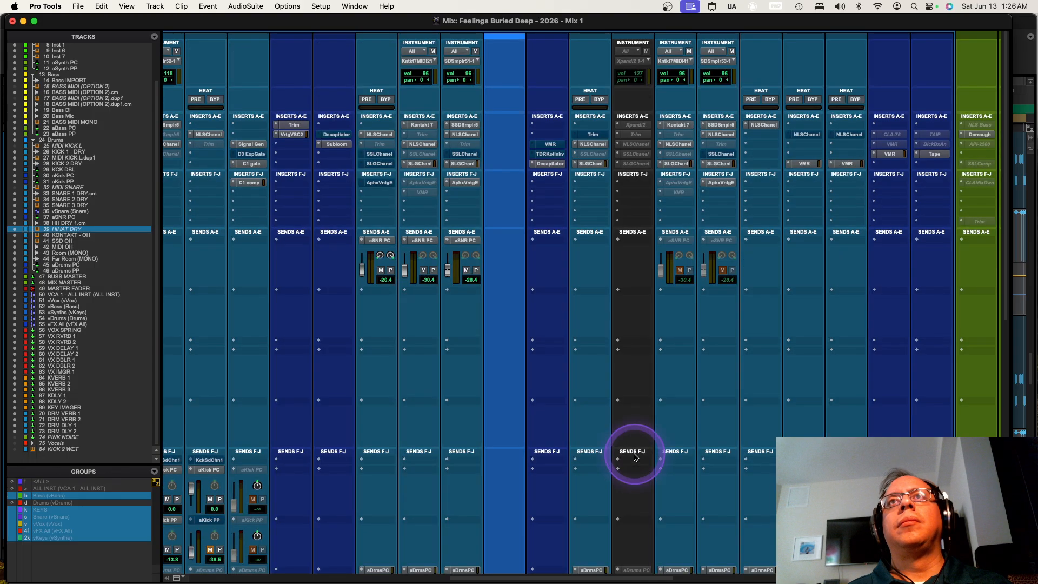
{"action": "scroll", "coordinate": [633, 457], "scroll_direction": "down", "scroll_amount": 10}
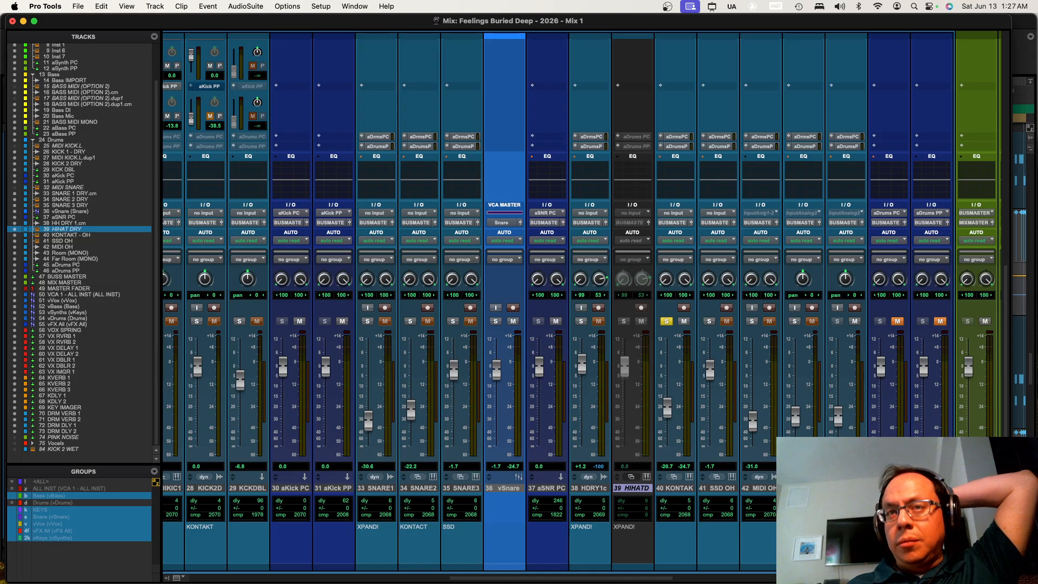
{"action": "right_click", "coordinate": [634, 489]}
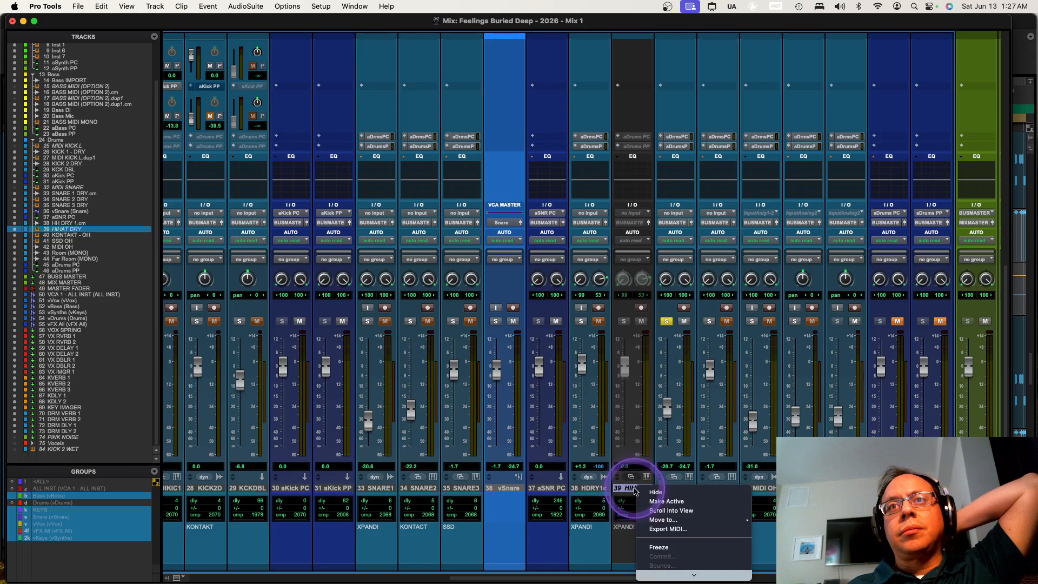
{"action": "scroll", "coordinate": [669, 528], "scroll_direction": "down", "scroll_amount": 5}
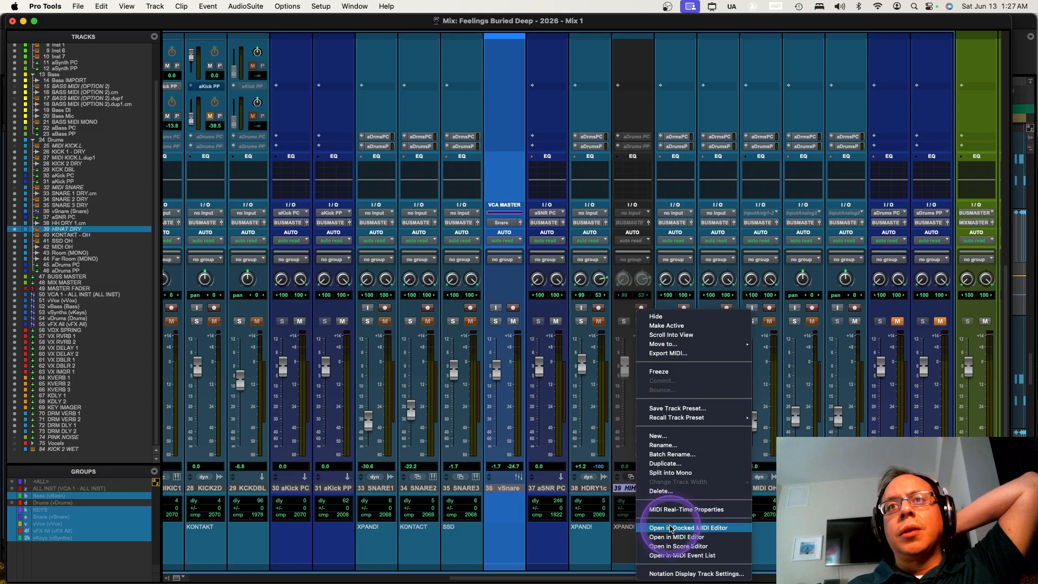
{"action": "left_click", "coordinate": [664, 464]}
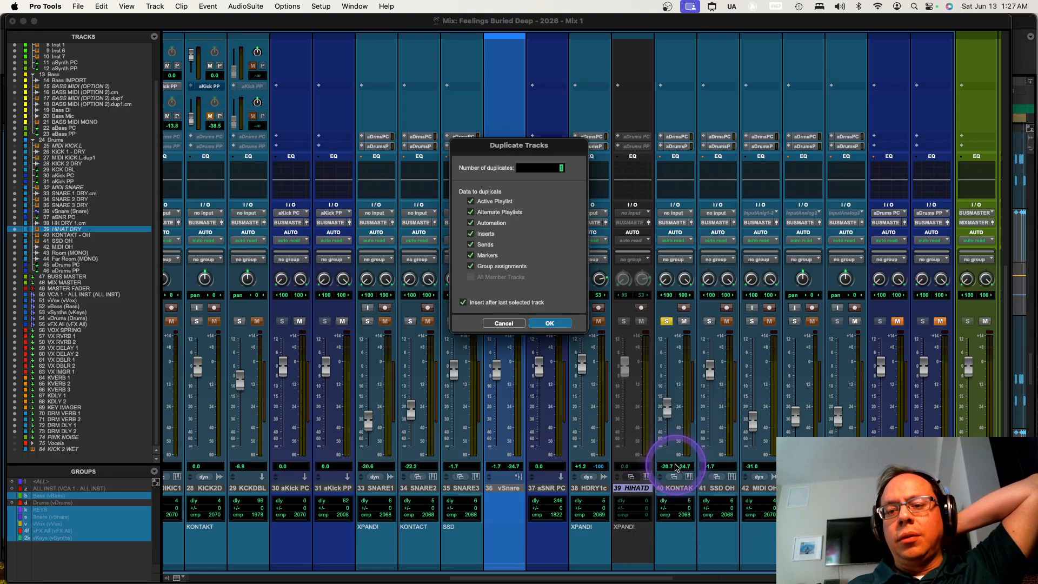
{"action": "left_click", "coordinate": [549, 324]}
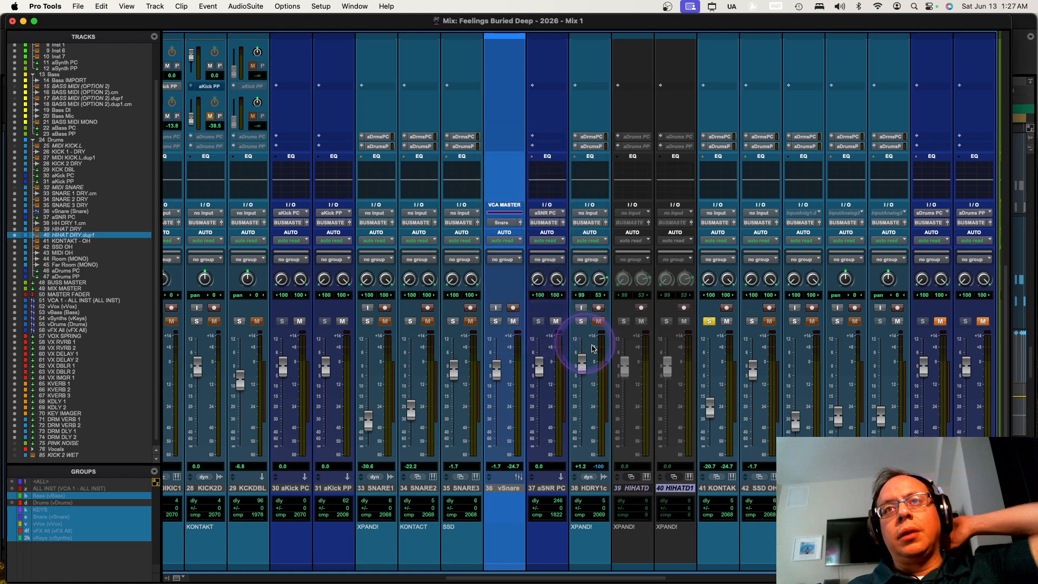
Copy Kontakt 7 from the KONTAKT - OH track over Xpand!2 in the first insert of the HIHAT DRY duplicate
{"action": "left_click", "coordinate": [660, 376]}
{"action": "scroll", "coordinate": [665, 373], "scroll_direction": "up", "scroll_amount": 10}
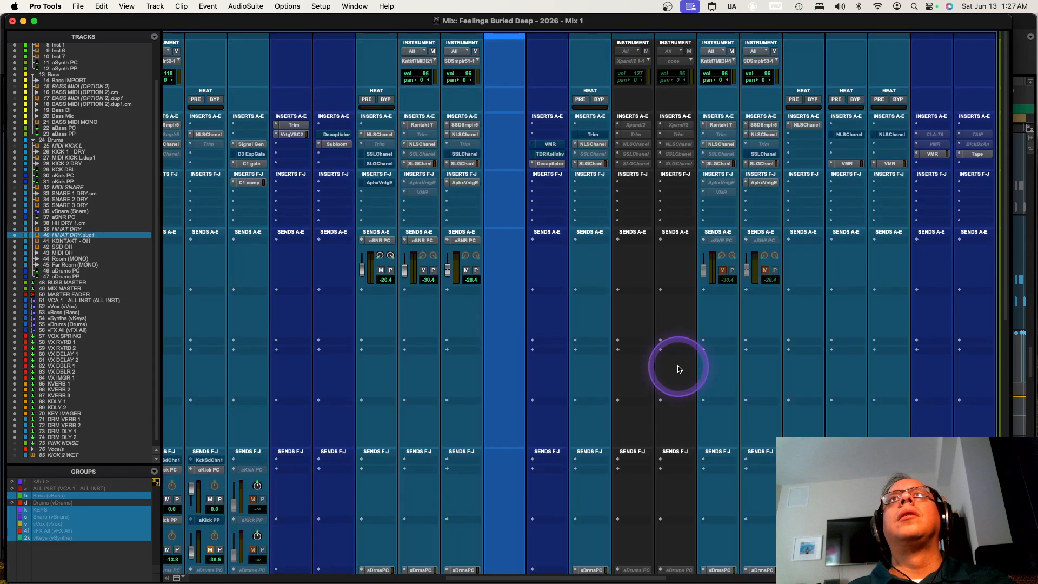
{"action": "left_click", "coordinate": [660, 127]}
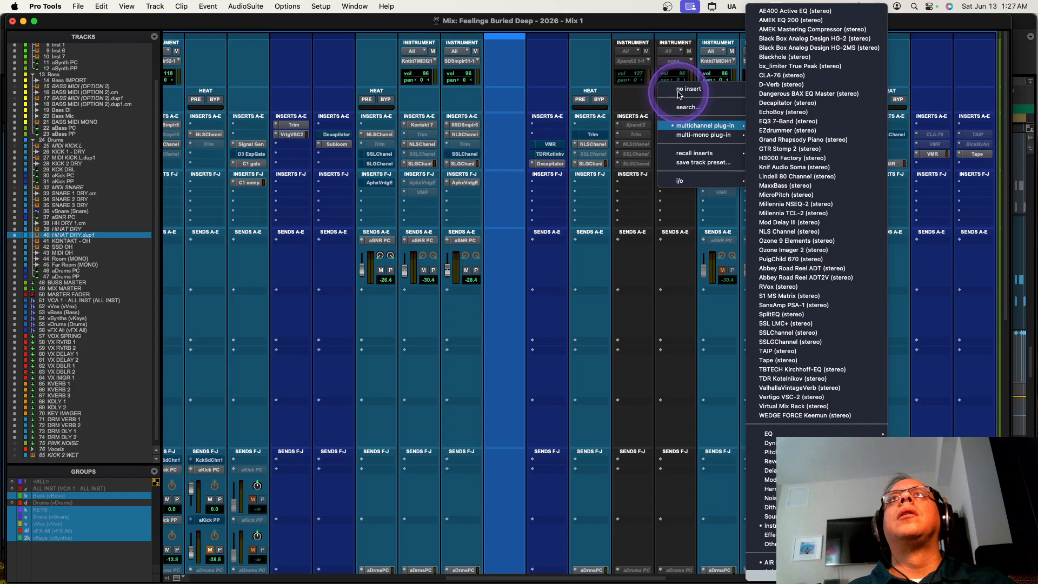
{"action": "left_click", "coordinate": [694, 106]}
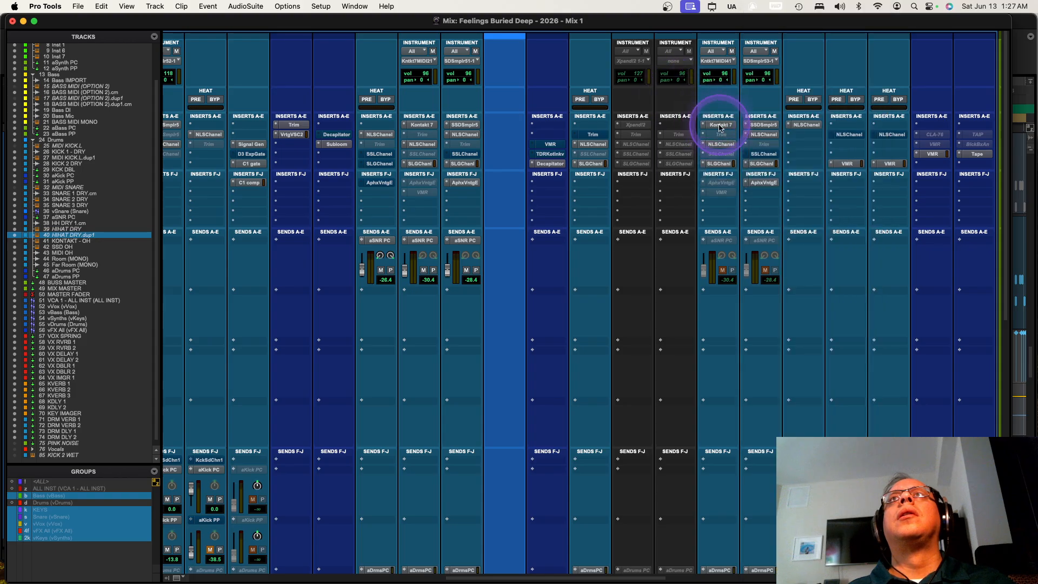
{"action": "left_click_drag", "start_coordinate": [719, 125], "coordinate": [682, 127]}
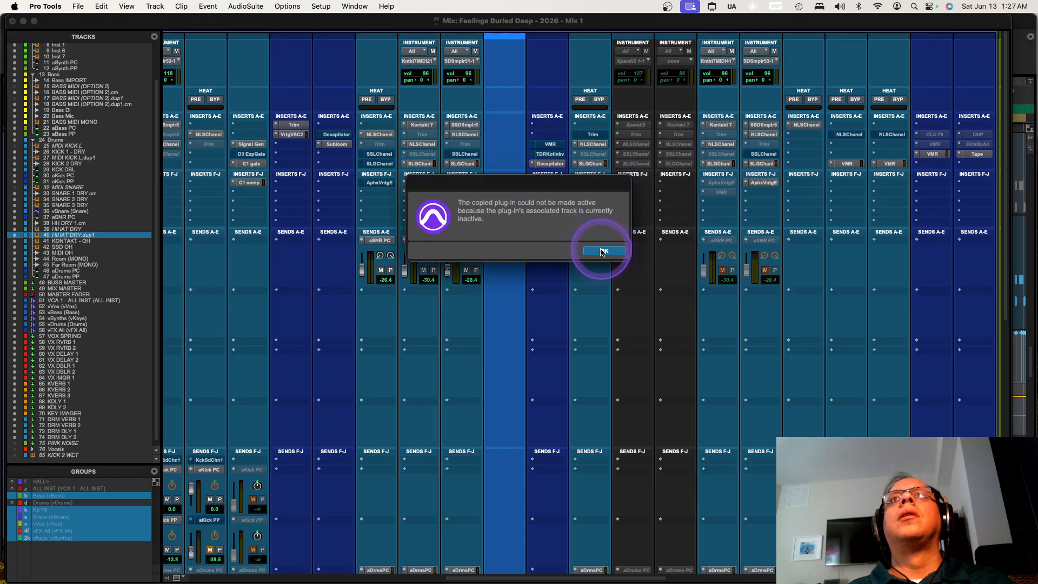
{"action": "left_click", "coordinate": [604, 252]}
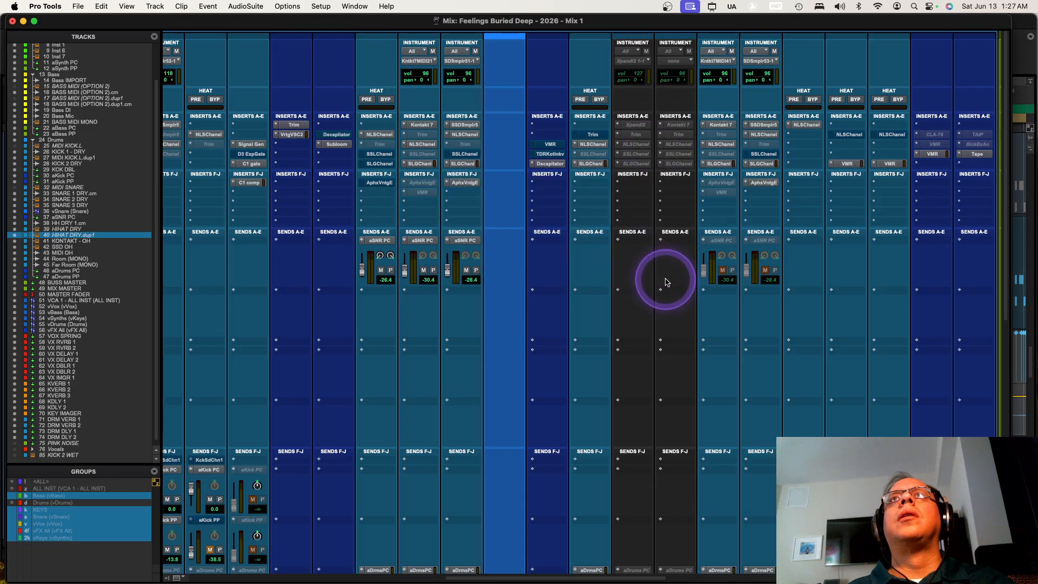
Make the duplicated HIHAT DRY track active
{"action": "scroll", "coordinate": [676, 292], "scroll_direction": "down", "scroll_amount": 10}
{"action": "scroll", "coordinate": [680, 305], "scroll_direction": "down", "scroll_amount": 5}
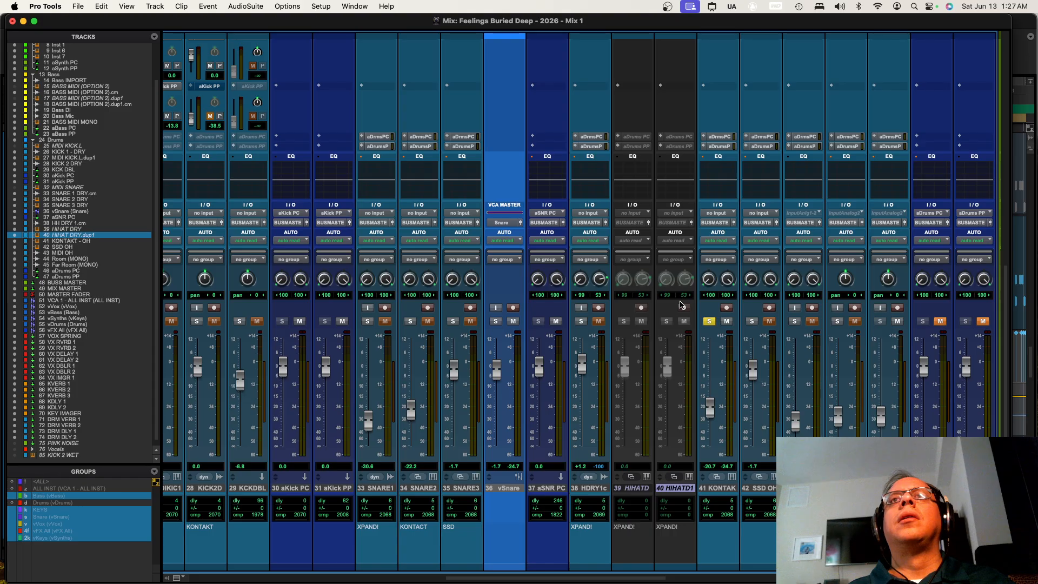
{"action": "scroll", "coordinate": [680, 304], "scroll_direction": "up", "scroll_amount": 15}
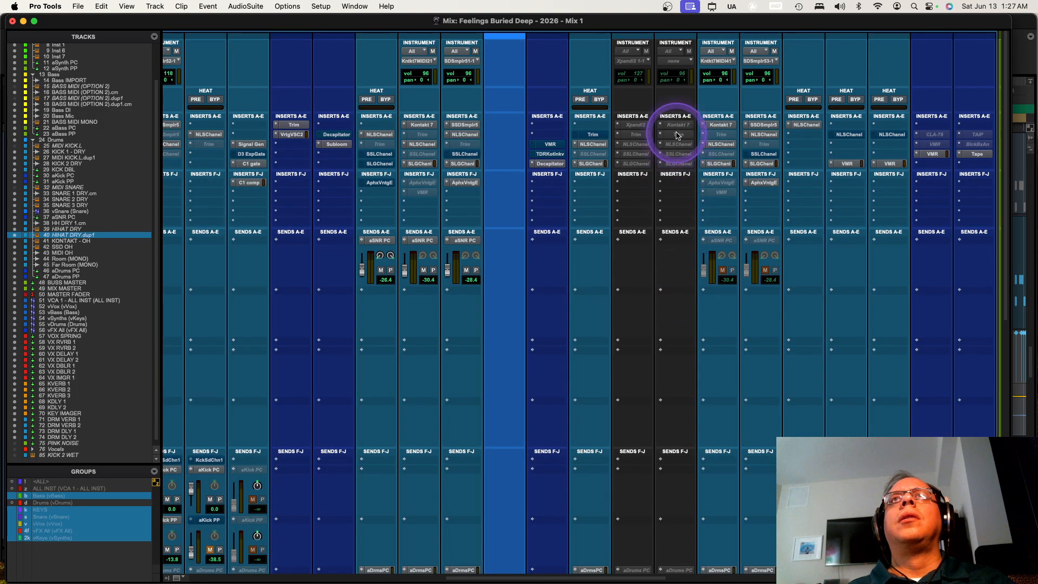
{"action": "scroll", "coordinate": [672, 294], "scroll_direction": "down", "scroll_amount": 15}
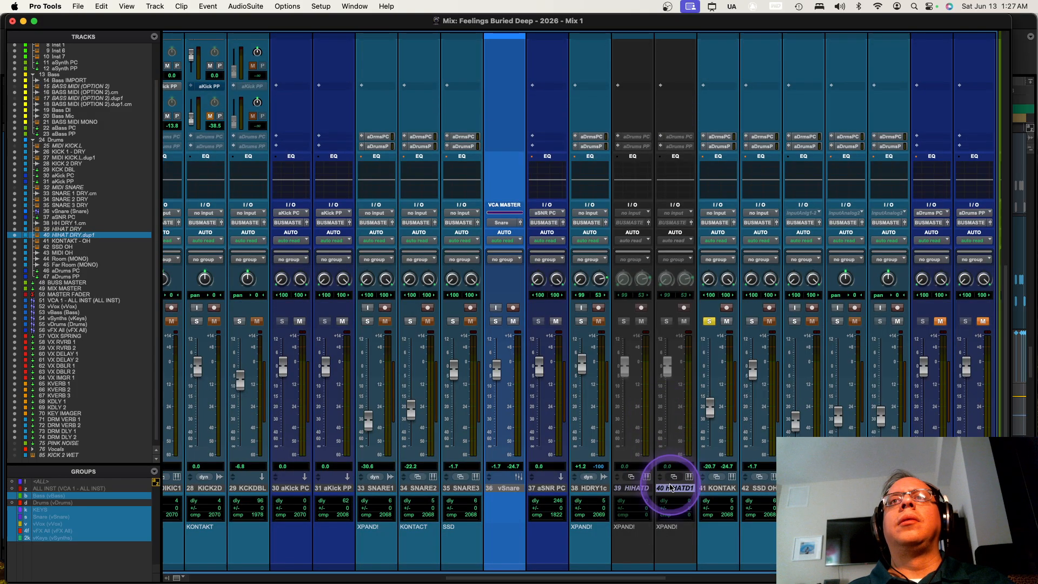
{"action": "left_click", "coordinate": [670, 488]}
{"action": "left_click", "coordinate": [678, 497]}
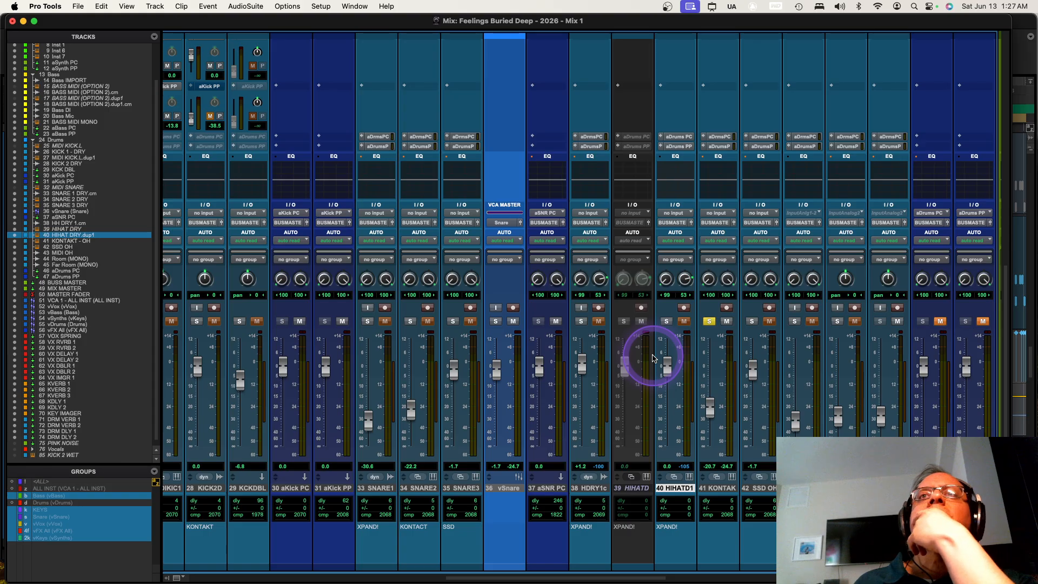
Replace the XPAND! comment on the duplicated hi-hat track with KONTAKT
{"action": "scroll", "coordinate": [653, 354], "scroll_direction": "up", "scroll_amount": 1}
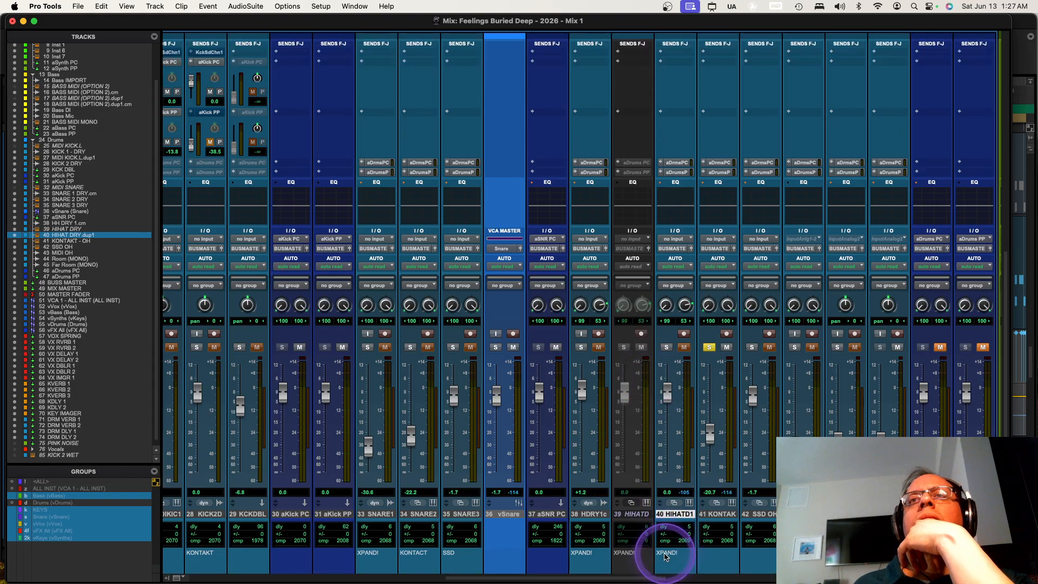
{"action": "scroll", "coordinate": [665, 556], "scroll_direction": "down", "scroll_amount": 1}
{"action": "left_click", "coordinate": [671, 538]}
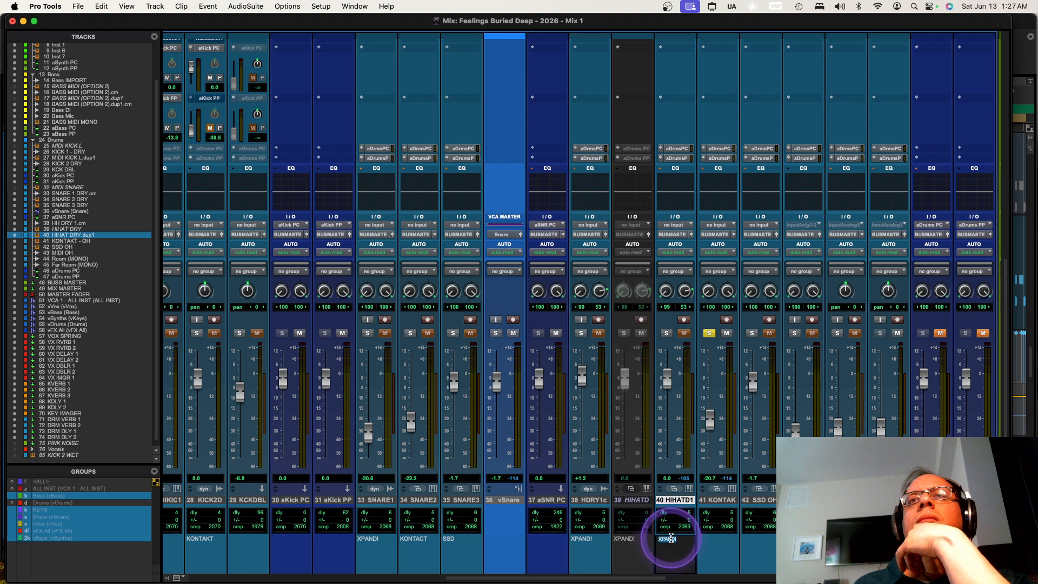
{"action": "type", "text": "KONTA"}
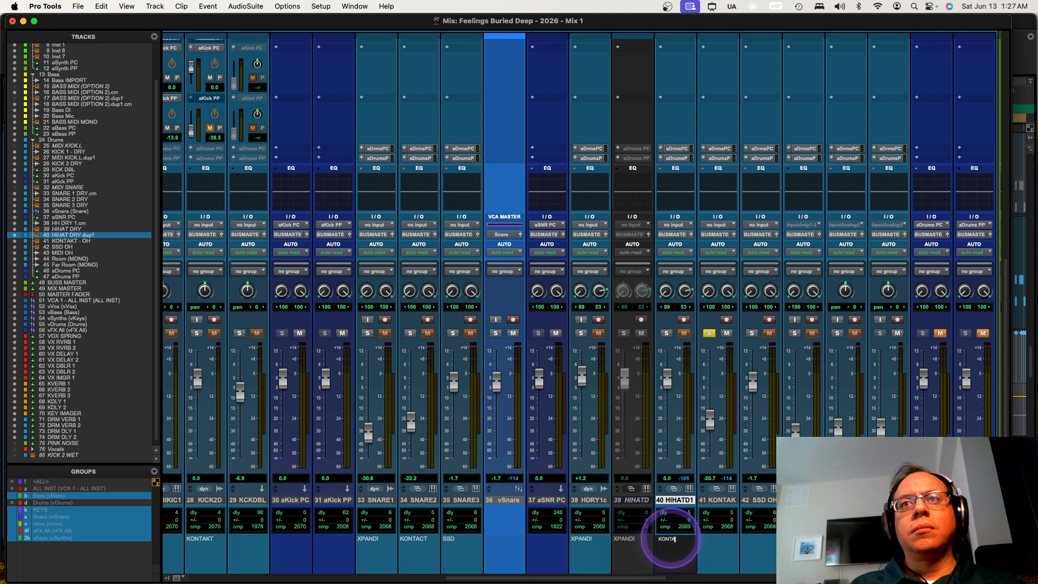
{"action": "type", "text": "KT"}
{"action": "key", "text": "Return"}
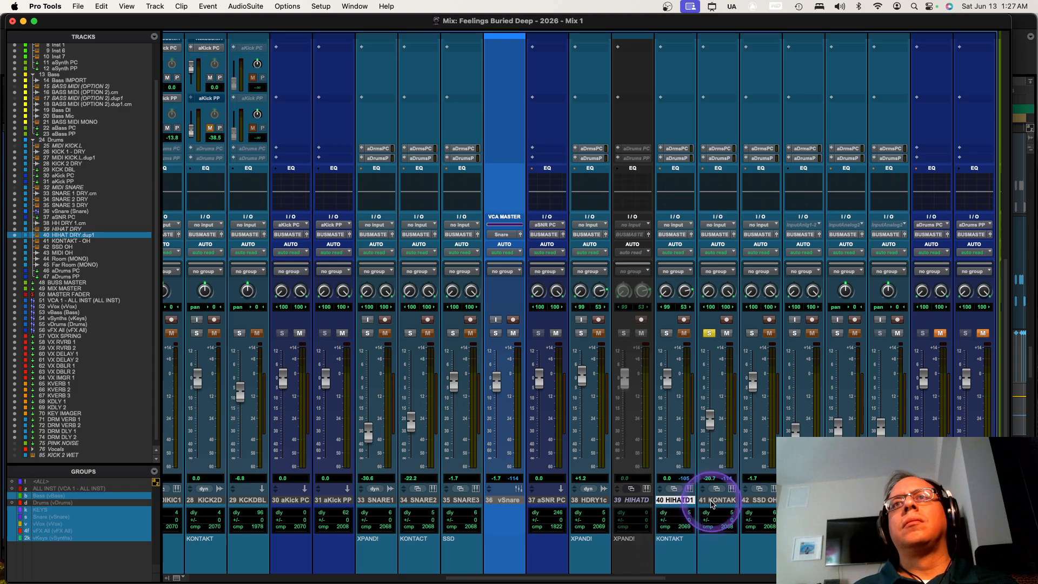
Rename the HIHAT DRY.dup1 track as HH DRY 2 MIDI
{"action": "double_click", "coordinate": [682, 500]}
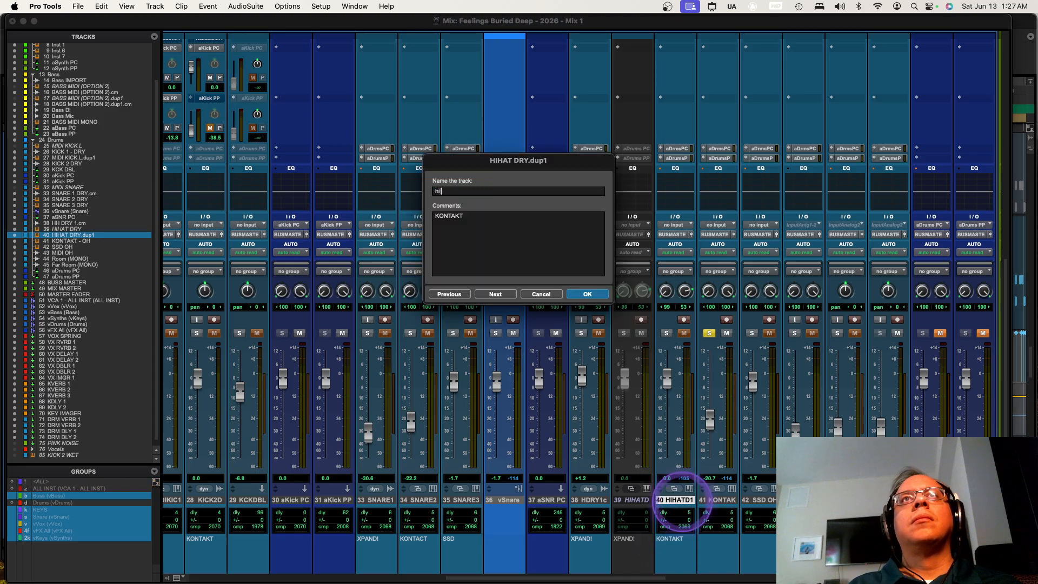
{"action": "type", "text": "HH DRY 2 MIDI"}
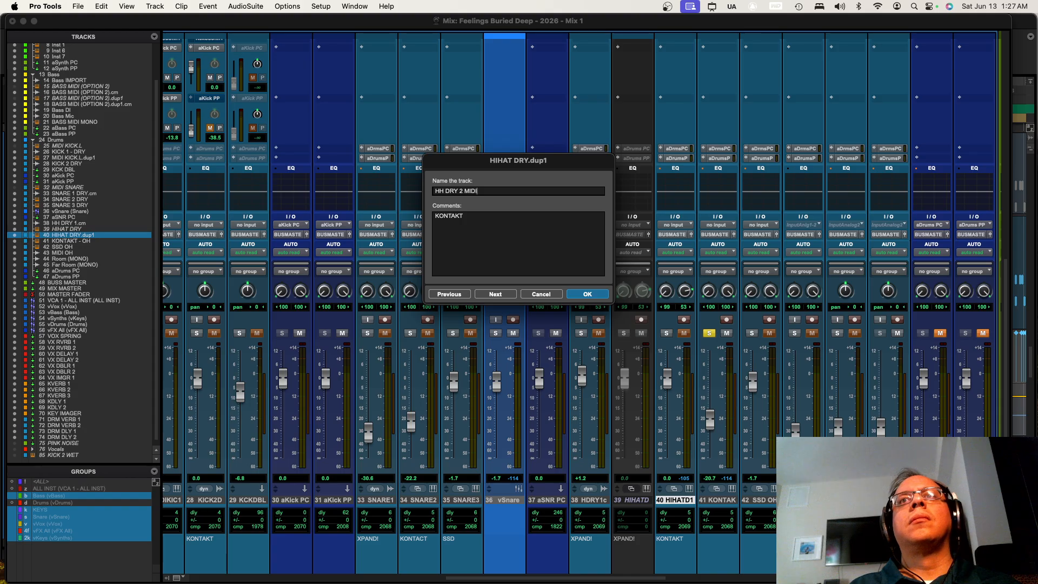
{"action": "key", "text": "Return"}
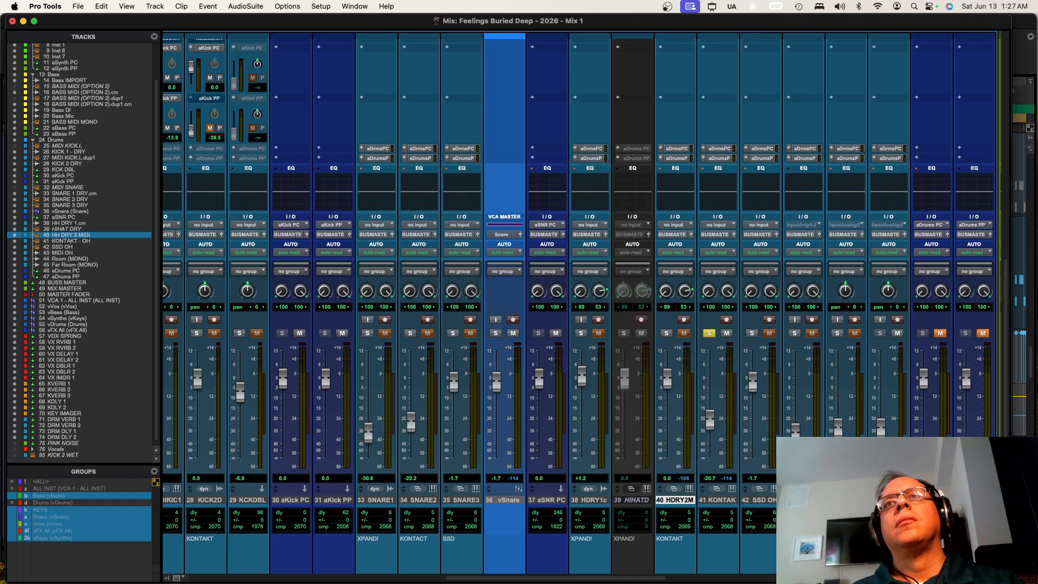
Solo the HH DRY 2 MIDI track and, in its Kontakt 7 mixer, mute the OH ST, ROOM and OH M mics, leaving the hi-hat mic unmuted
{"action": "scroll", "coordinate": [660, 341], "scroll_direction": "down", "scroll_amount": 1}
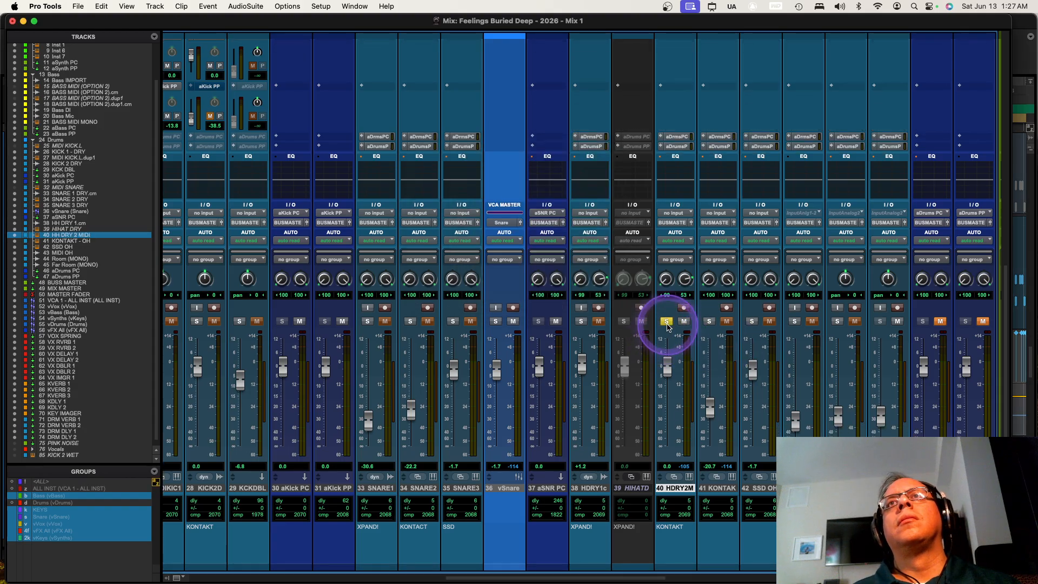
{"action": "scroll", "coordinate": [671, 296], "scroll_direction": "up", "scroll_amount": 4}
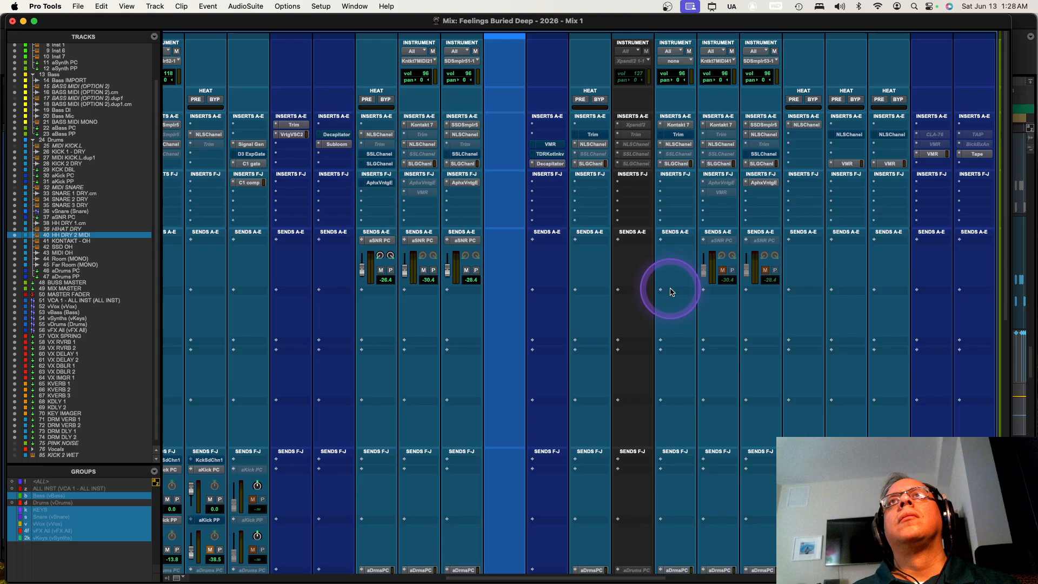
{"action": "left_click", "coordinate": [675, 125]}
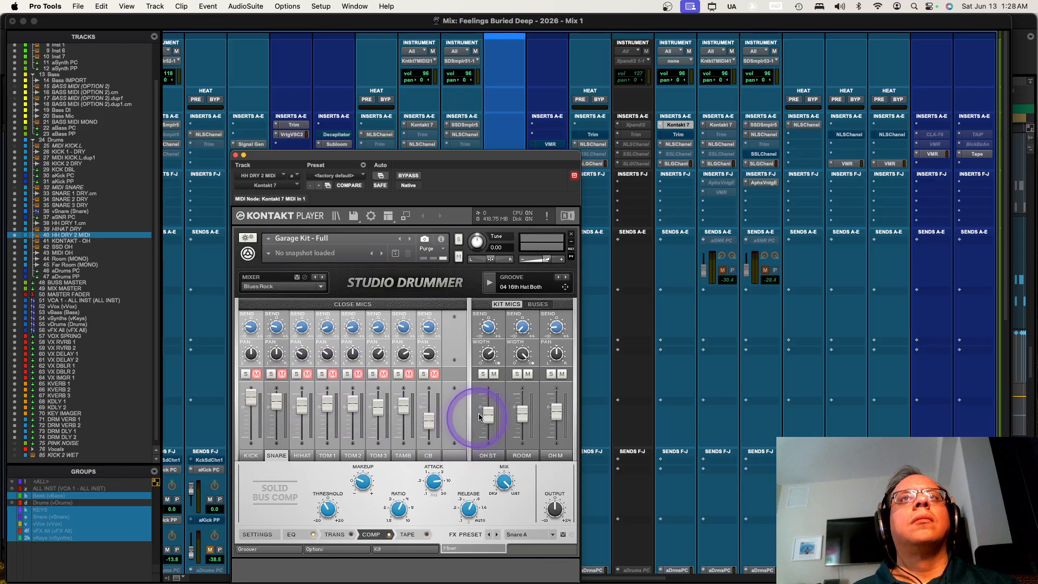
{"action": "left_click", "coordinate": [493, 374]}
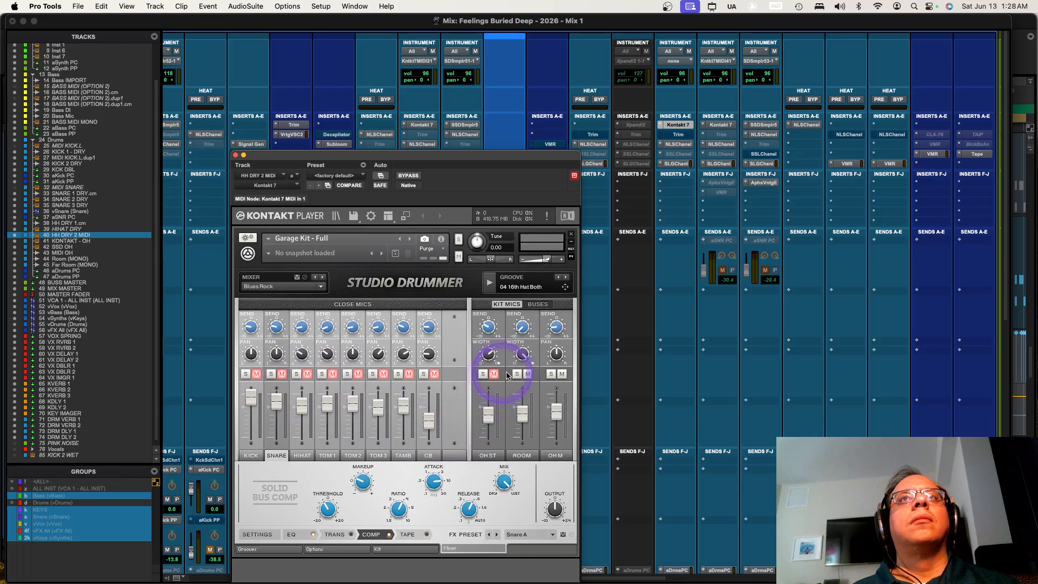
{"action": "left_click", "coordinate": [528, 374]}
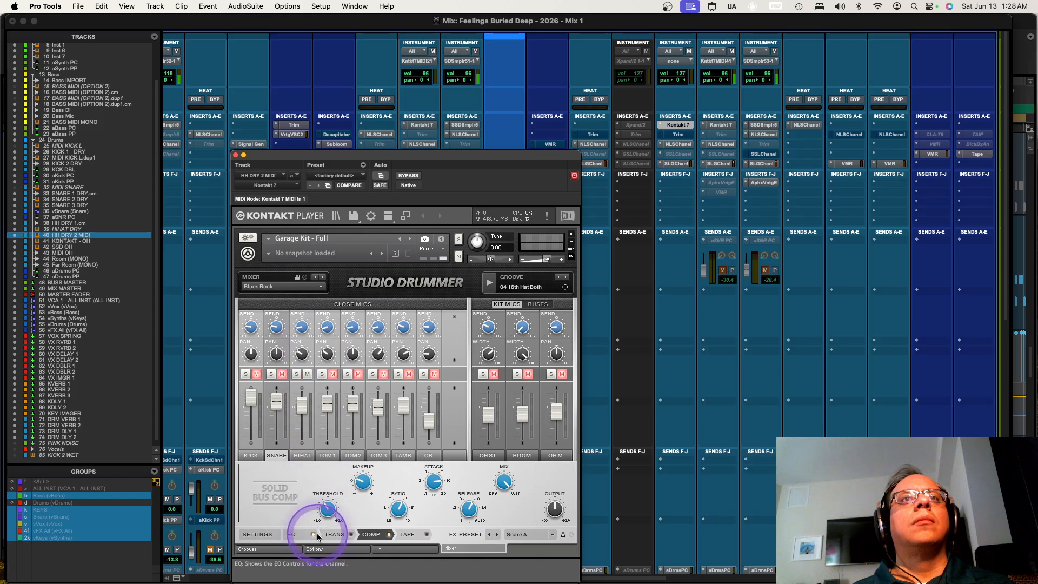
Move the Kontakt window clear of the hi-hat channel strips and solo the HH DRY 2 MIDI track
{"action": "key", "text": "super+equal"}
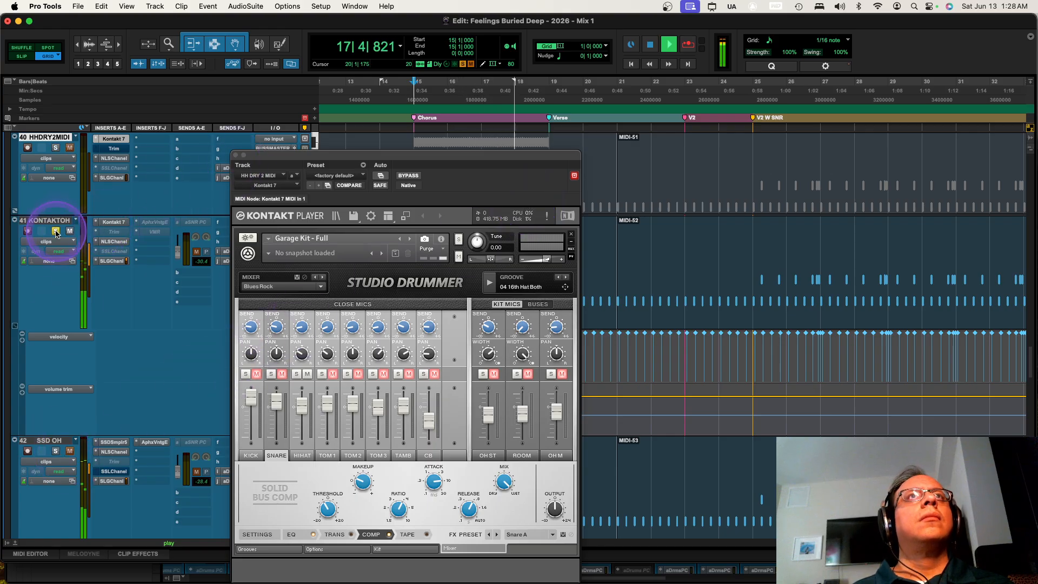
{"action": "key", "text": "super+equal"}
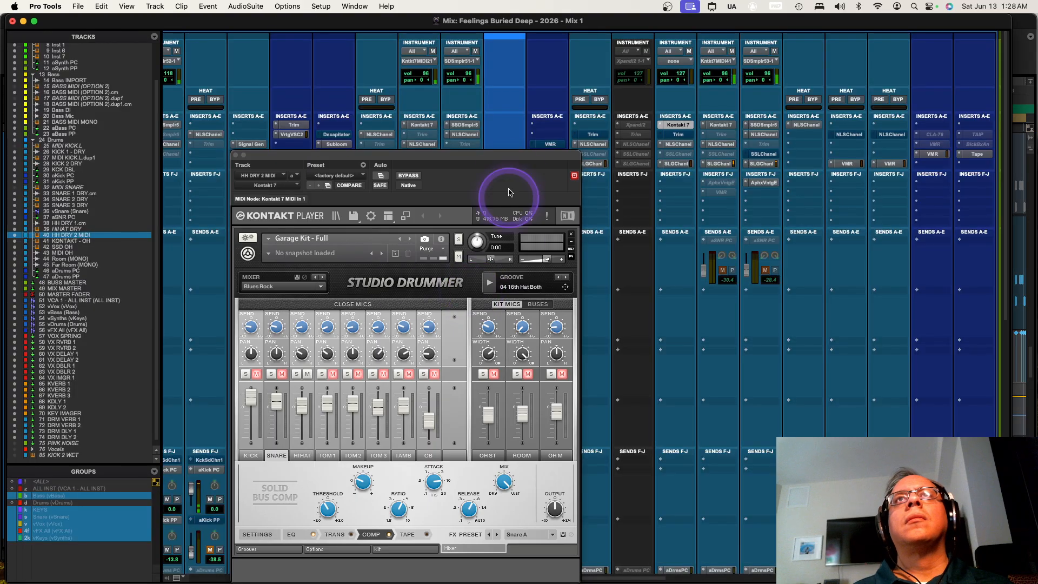
{"action": "left_click_drag", "start_coordinate": [510, 155], "coordinate": [346, 145]}
{"action": "scroll", "coordinate": [673, 331], "scroll_direction": "down", "scroll_amount": 10}
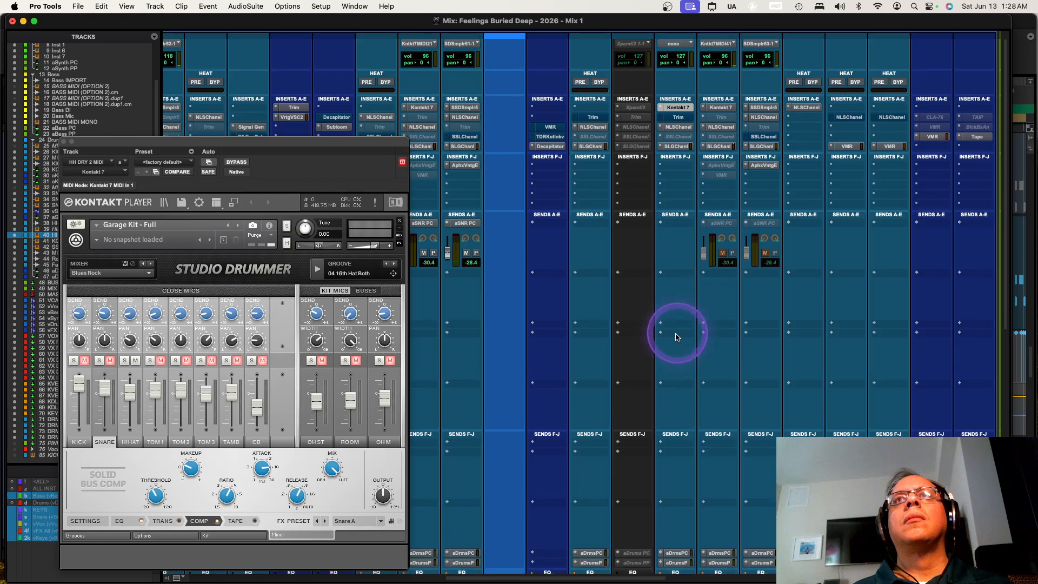
{"action": "scroll", "coordinate": [674, 338], "scroll_direction": "down", "scroll_amount": 3}
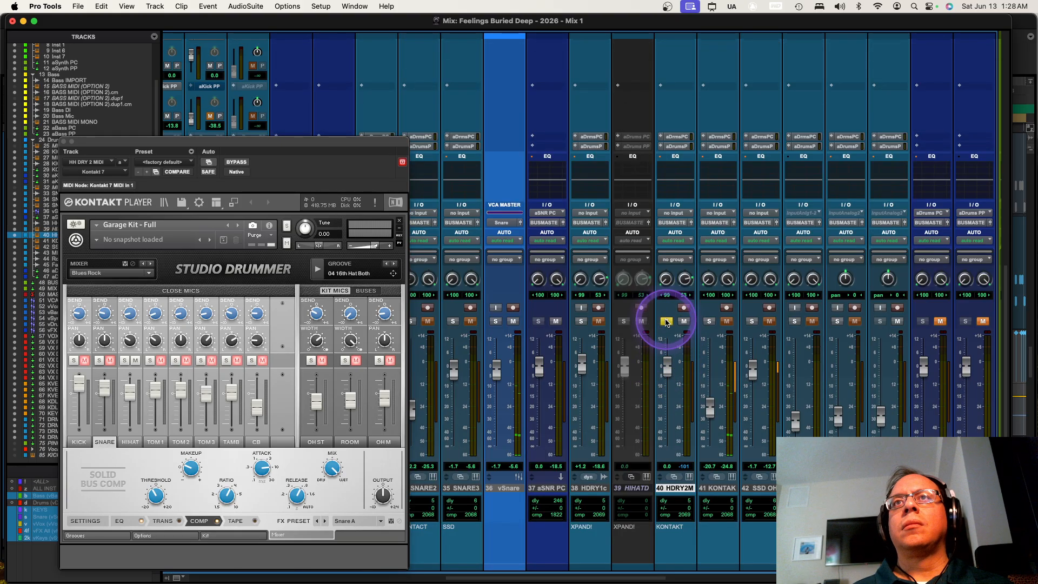
{"action": "left_click", "coordinate": [666, 322]}
Route the HH DRY 2 MIDI track's instrument MIDI output to its own Kontakt 7 MIDI In 1
{"action": "scroll", "coordinate": [667, 324], "scroll_direction": "up", "scroll_amount": 10}
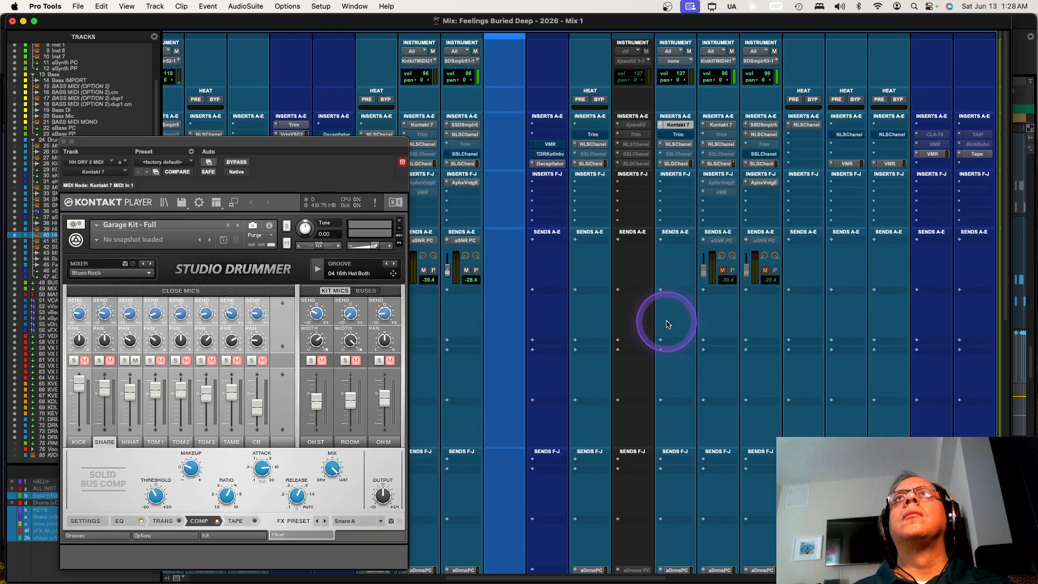
{"action": "left_click", "coordinate": [675, 60]}
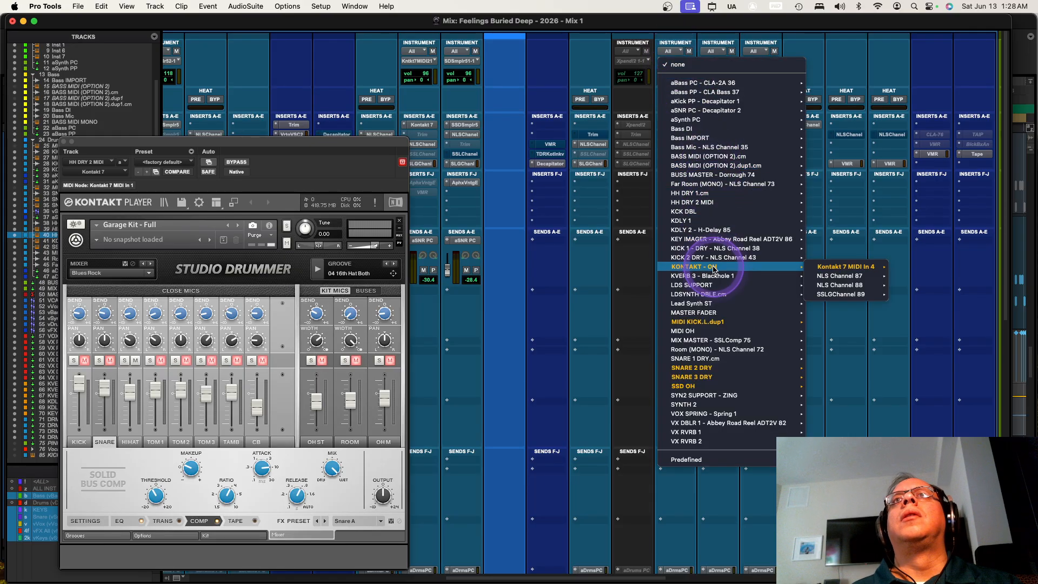
{"action": "mouse_move", "coordinate": [741, 388]}
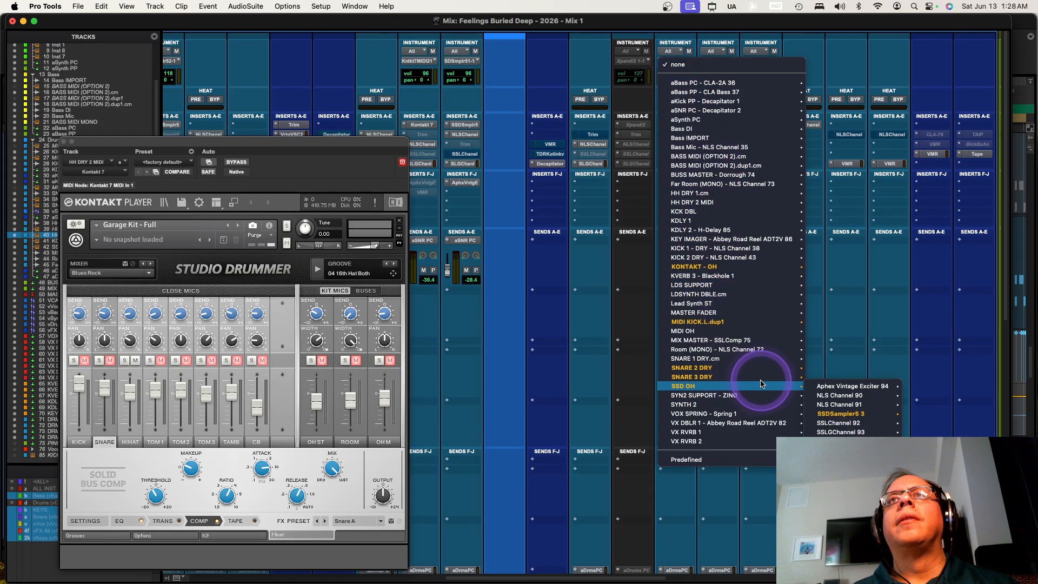
{"action": "mouse_move", "coordinate": [774, 359]}
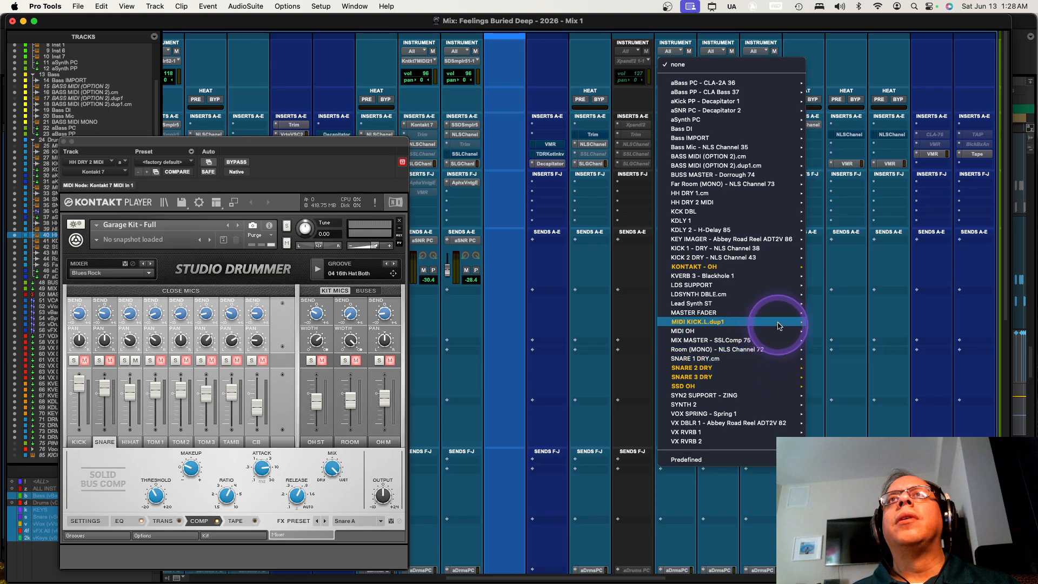
{"action": "mouse_move", "coordinate": [788, 267]}
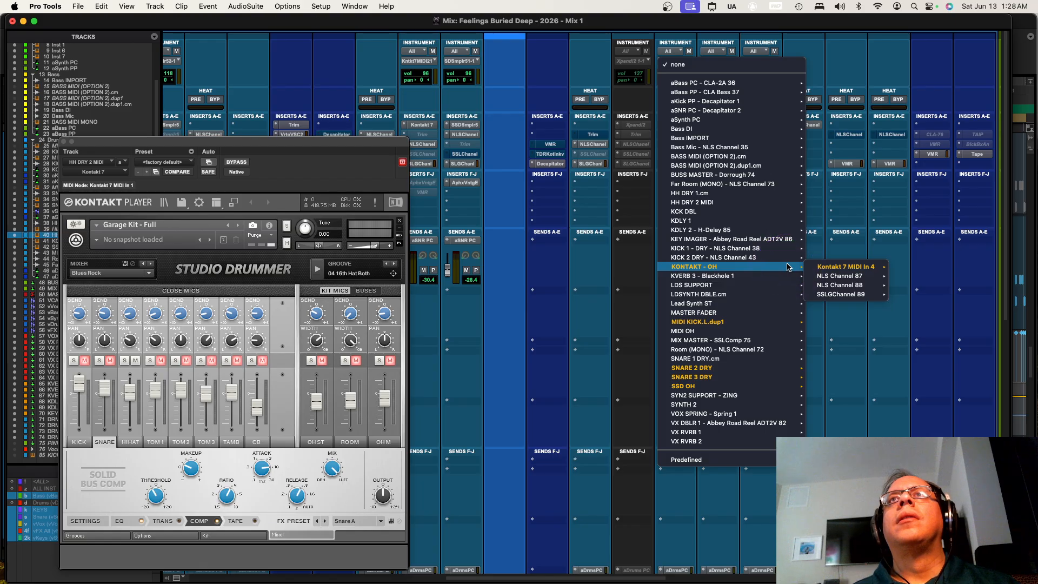
{"action": "left_click", "coordinate": [786, 285]}
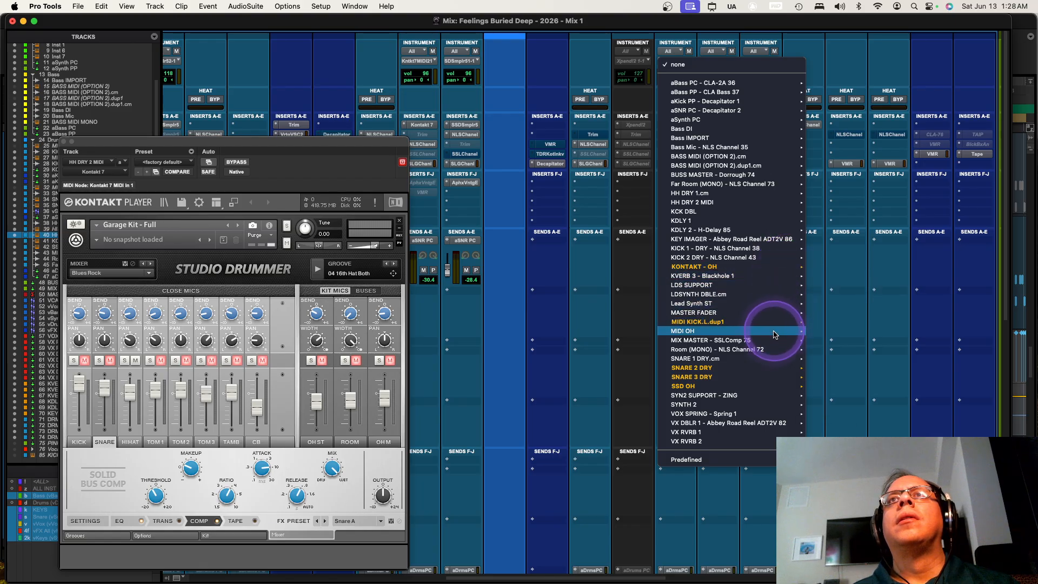
{"action": "mouse_move", "coordinate": [778, 349]}
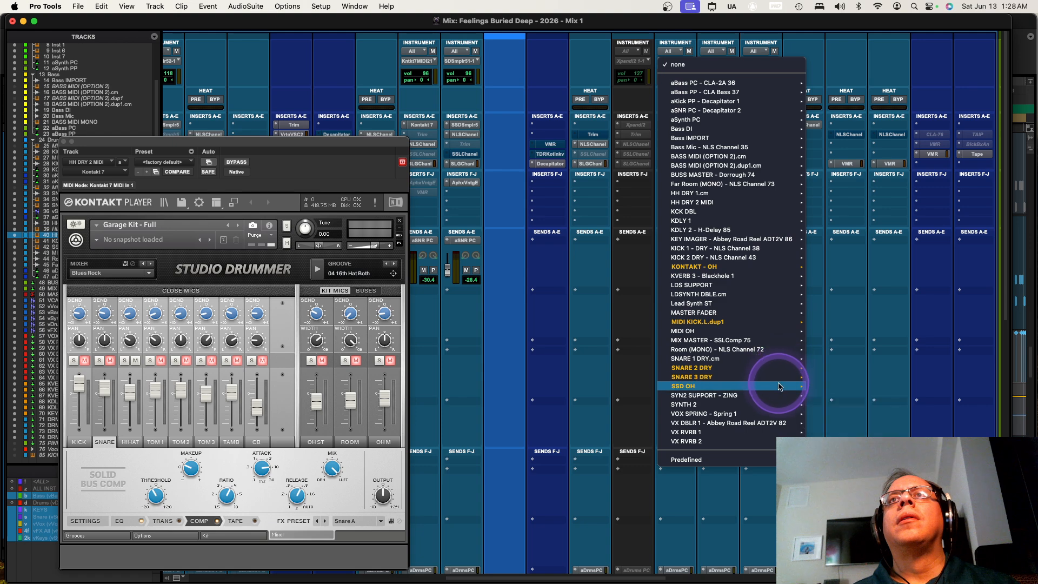
{"action": "mouse_move", "coordinate": [779, 386]}
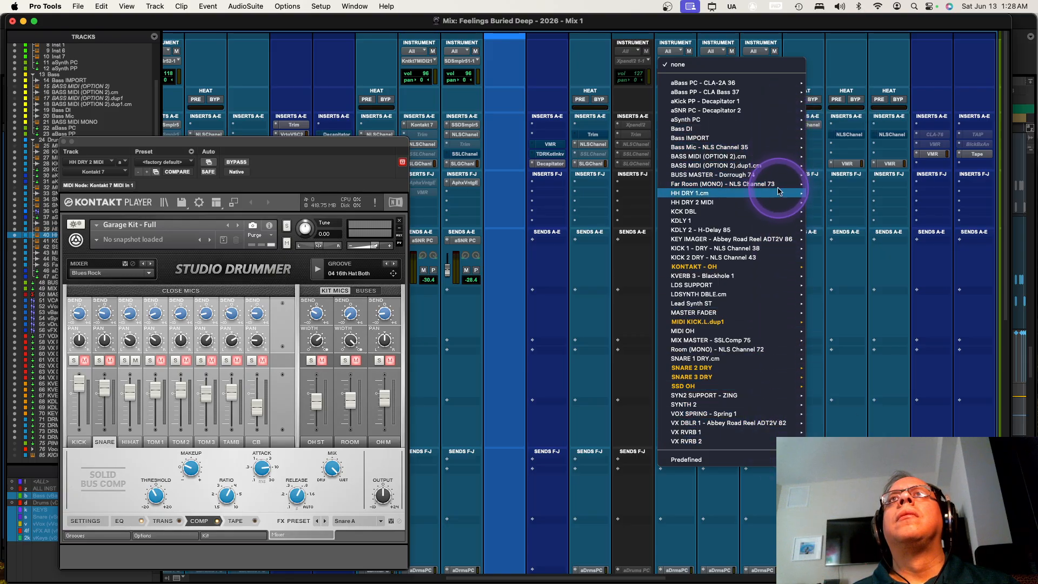
{"action": "mouse_move", "coordinate": [777, 207]}
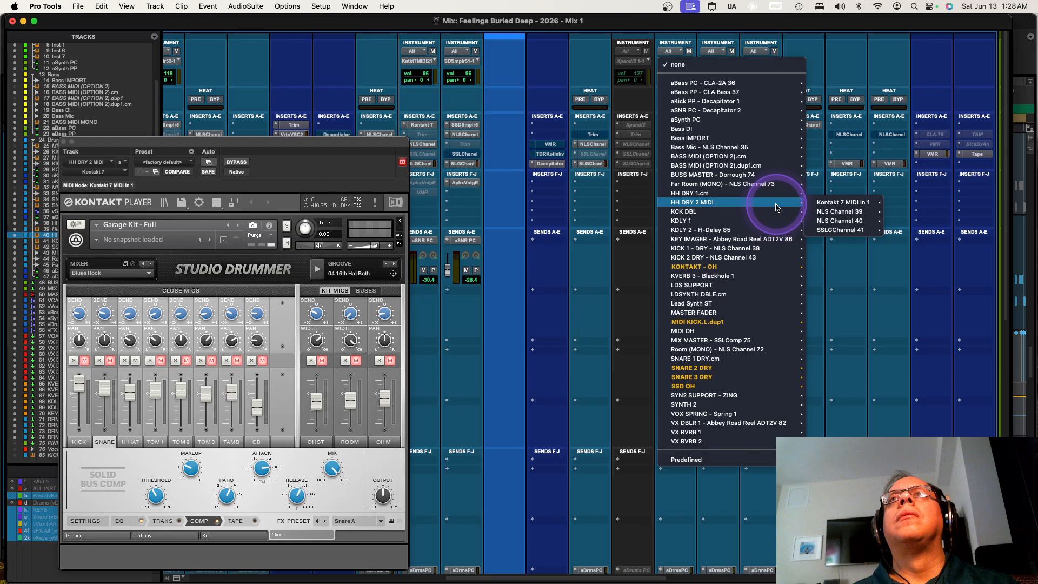
{"action": "mouse_move", "coordinate": [843, 202]}
{"action": "left_click", "coordinate": [905, 203]}
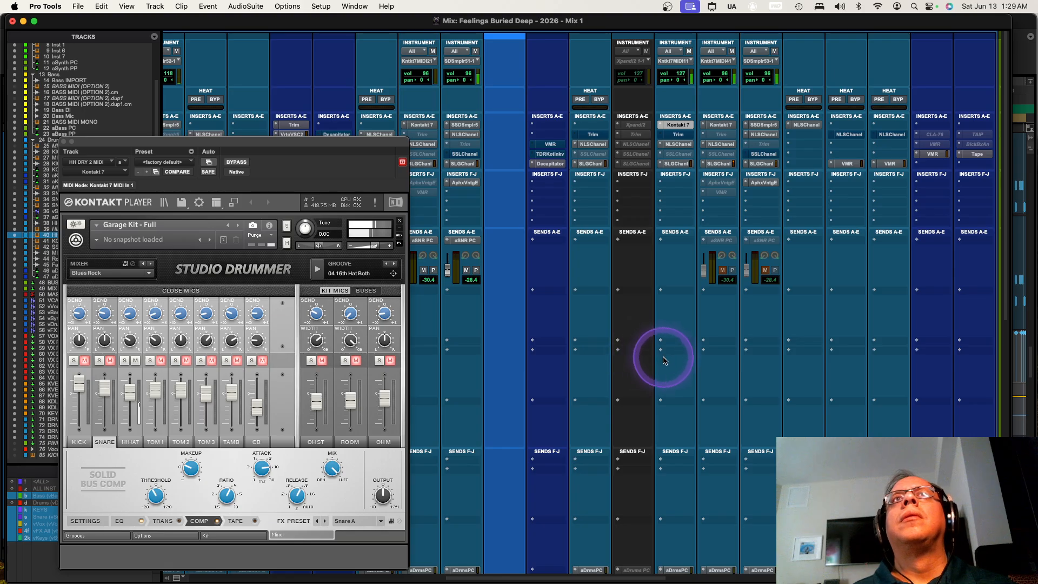
Try centring both pans of the HH DRY 2 MIDI track and adjusting the hi-hat pan in Kontakt, and close the plug-in
{"action": "scroll", "coordinate": [664, 360], "scroll_direction": "down", "scroll_amount": 15}
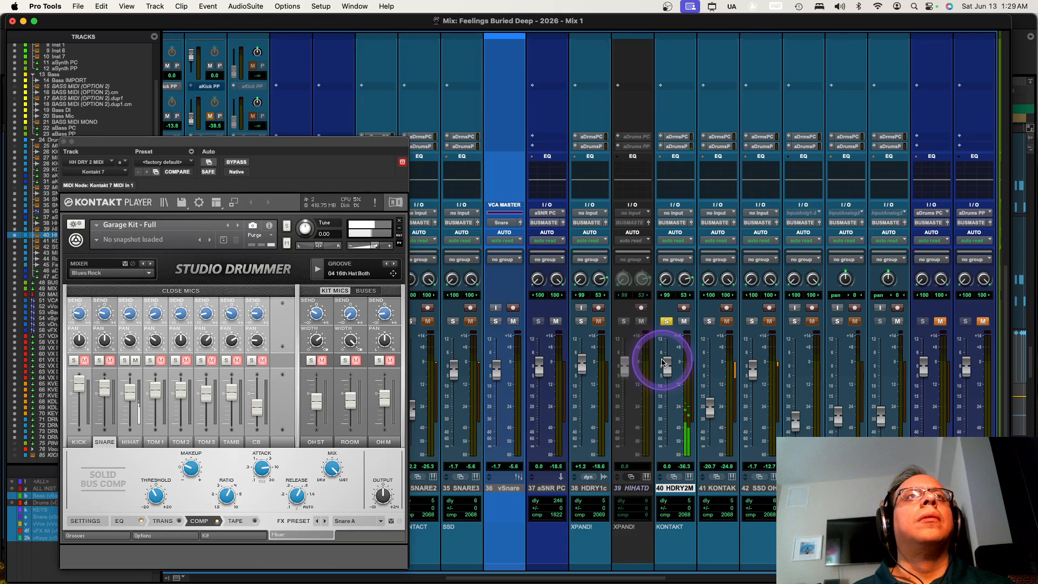
{"action": "left_click", "coordinate": [667, 280], "text": "alt"}
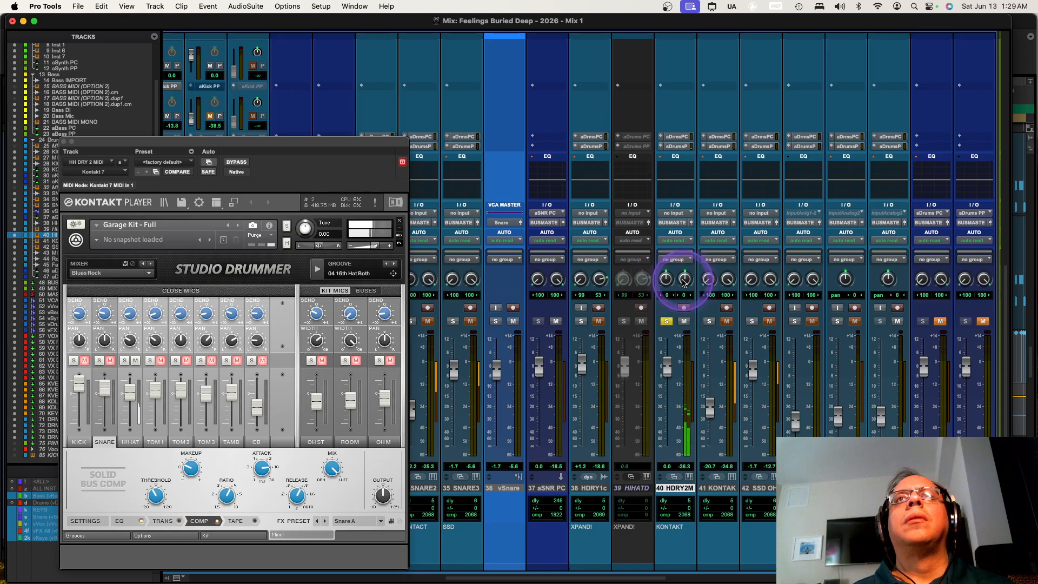
{"action": "left_click", "coordinate": [130, 340]}
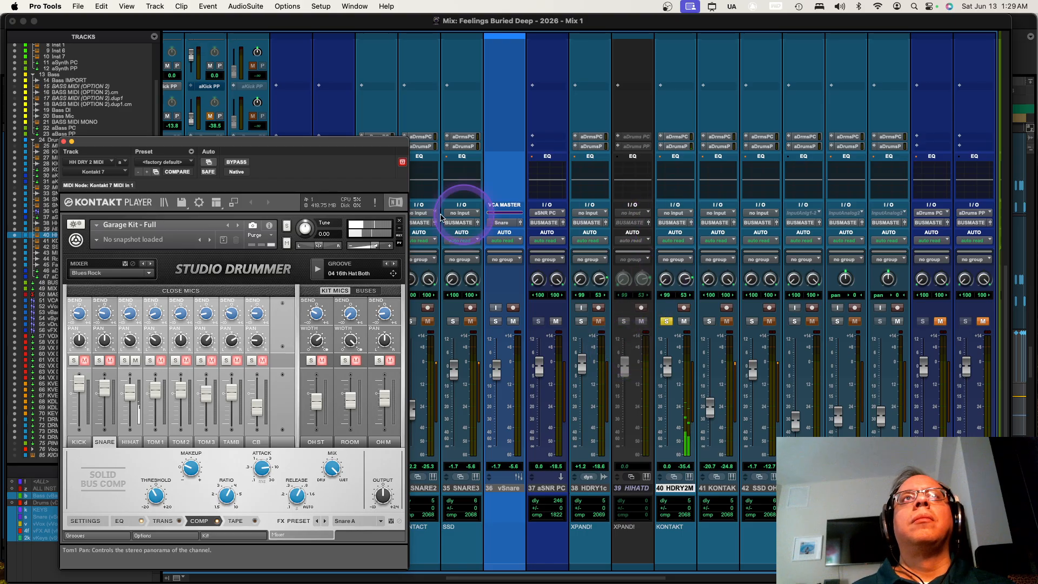
{"action": "left_click", "coordinate": [61, 142]}
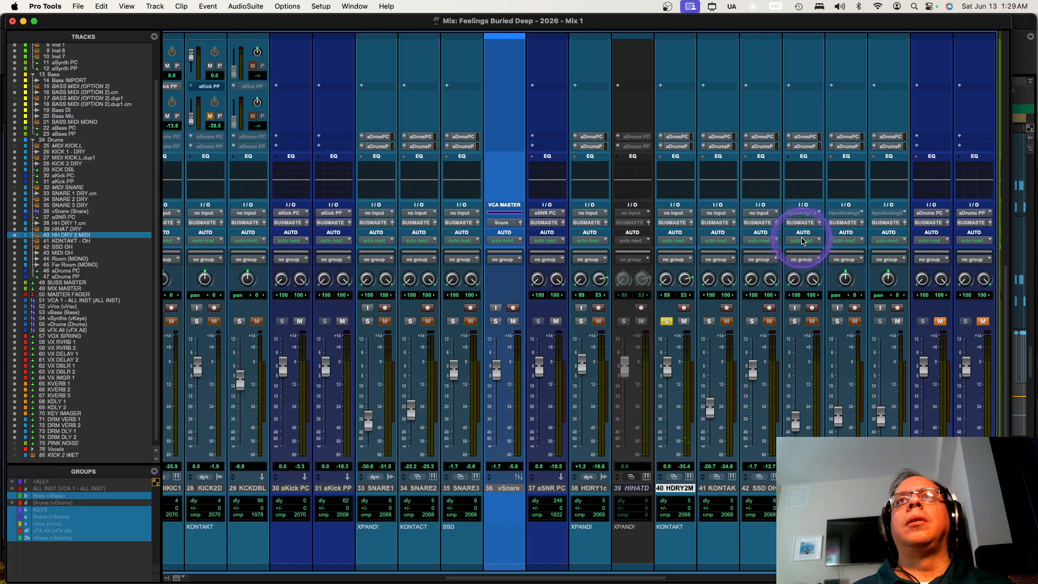
Replace Kontakt 7 on the HH DRY 2 MIDI track with a fresh copy from the KONTAKT - OH track
{"action": "scroll", "coordinate": [795, 227], "scroll_direction": "up", "scroll_amount": 10}
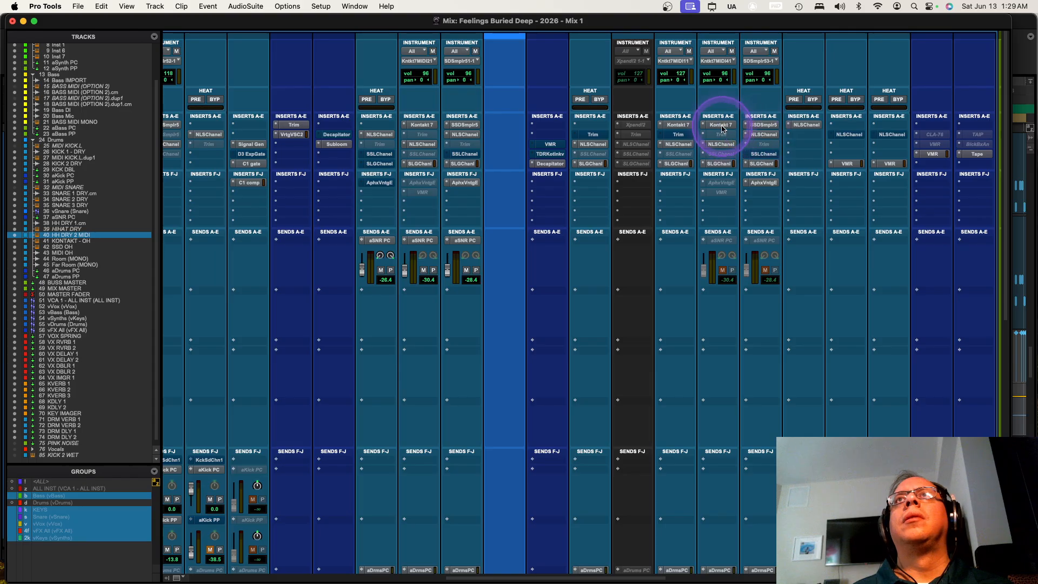
{"action": "left_click_drag", "start_coordinate": [721, 127], "coordinate": [684, 127]}
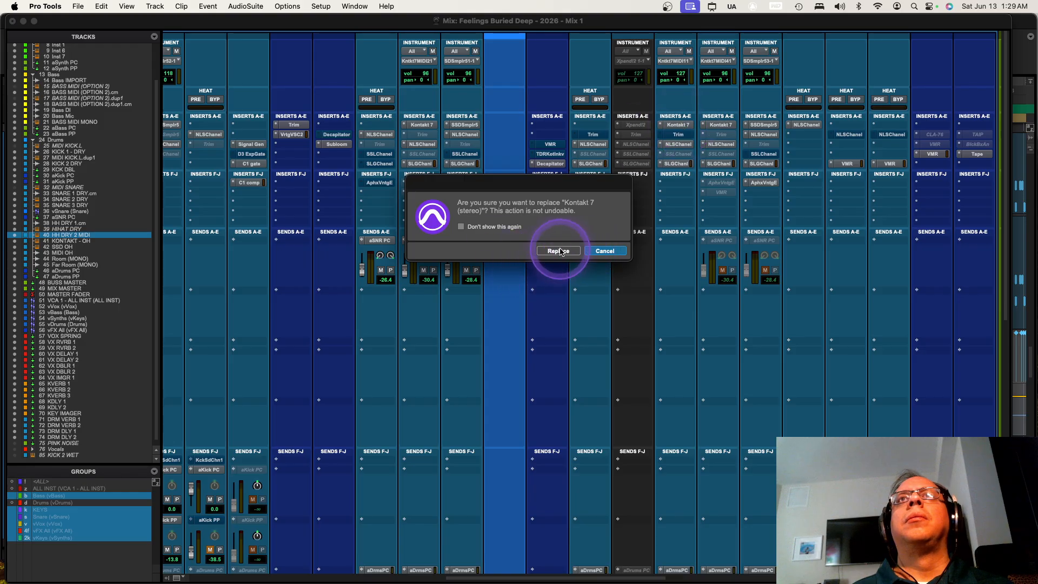
{"action": "key", "text": "Return"}
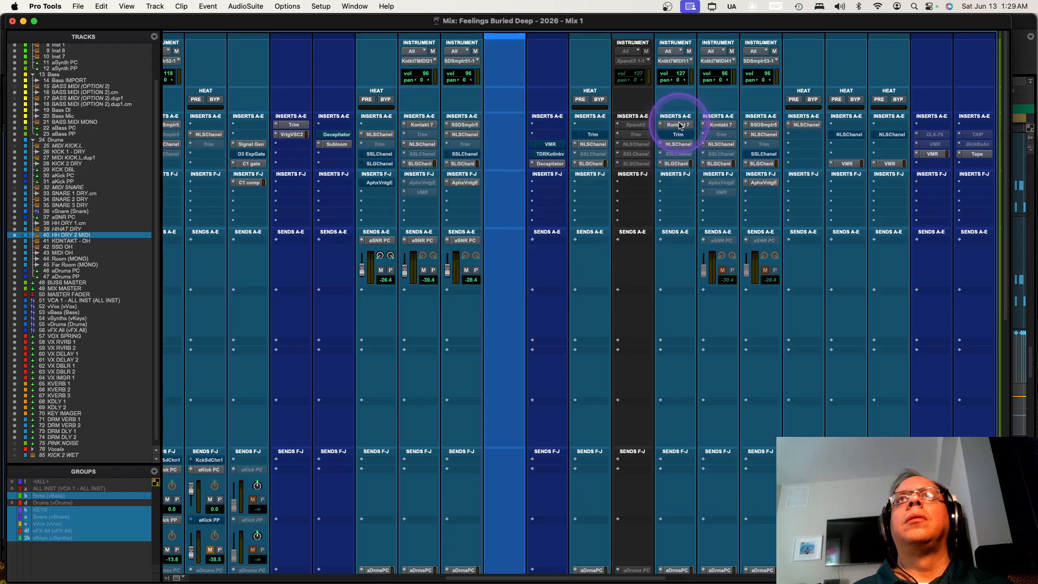
Open the replaced Kontakt 7 on HH DRY 2 MIDI and mute its OH ST, ROOM and OH M kit mics
{"action": "left_click", "coordinate": [680, 126]}
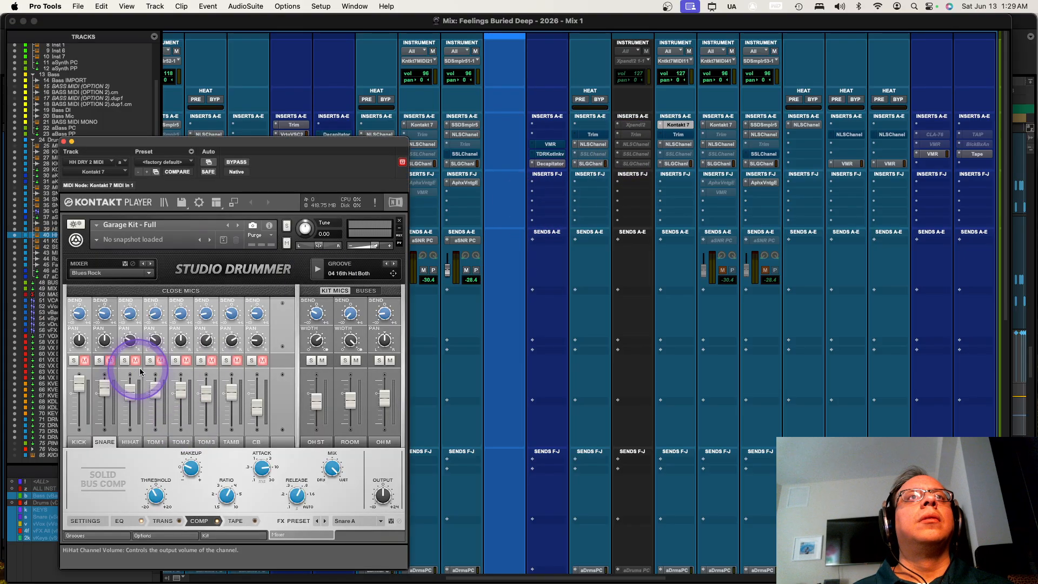
{"action": "left_click", "coordinate": [322, 360]}
{"action": "left_click", "coordinate": [356, 360]}
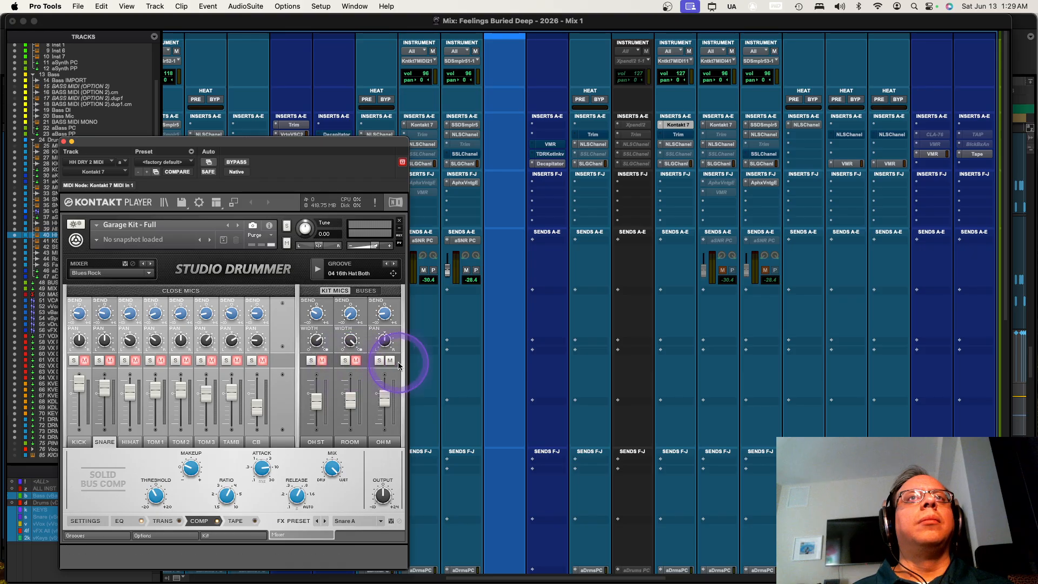
{"action": "left_click", "coordinate": [390, 360]}
Mute Kontakt's reverb bus, unmute the hi-hat close mic, and close the plug-in window
{"action": "left_click", "coordinate": [365, 290]}
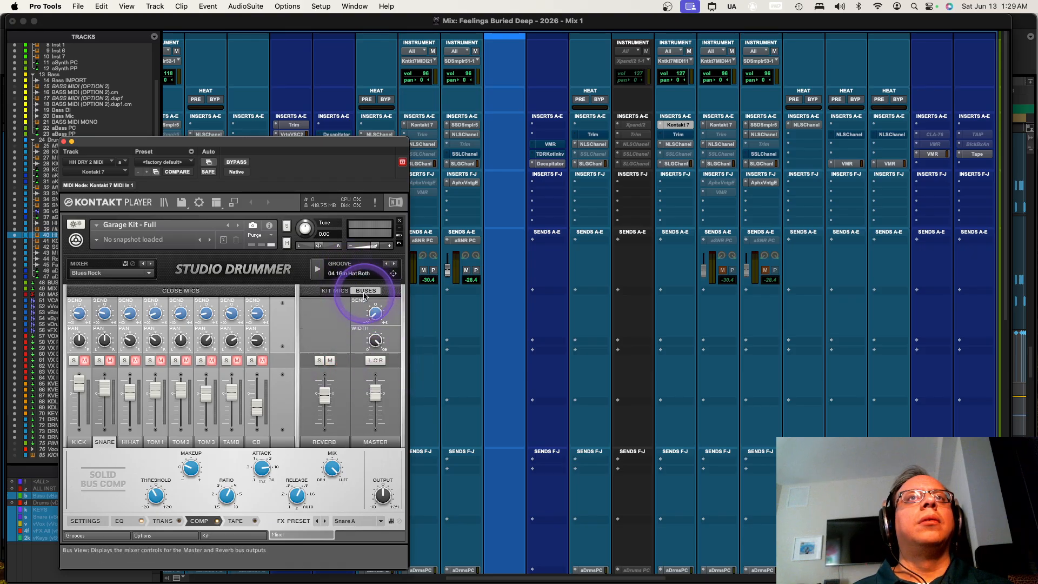
{"action": "left_click", "coordinate": [331, 360]}
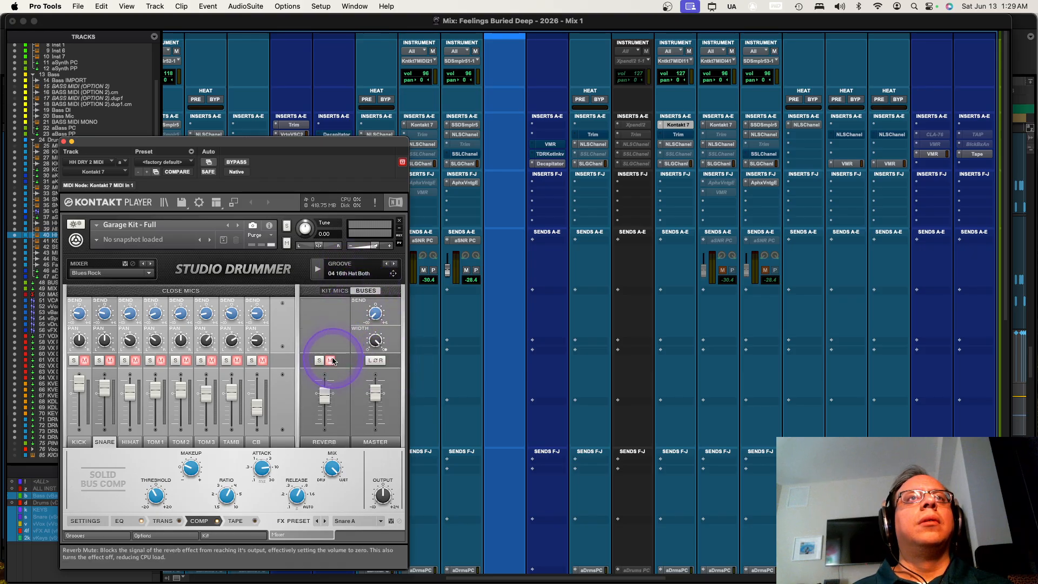
{"action": "left_click", "coordinate": [136, 361]}
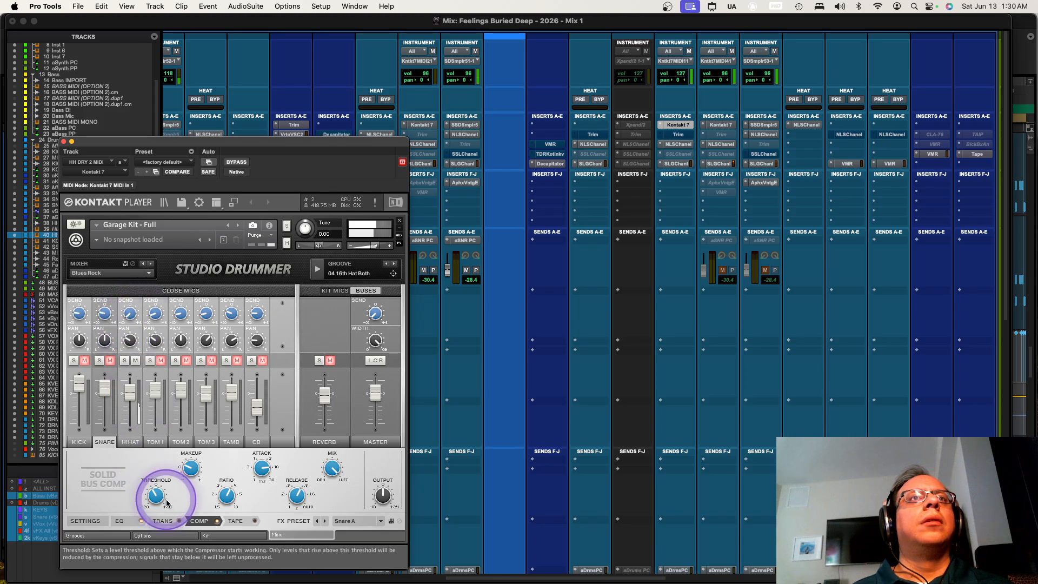
{"action": "left_click", "coordinate": [142, 520]}
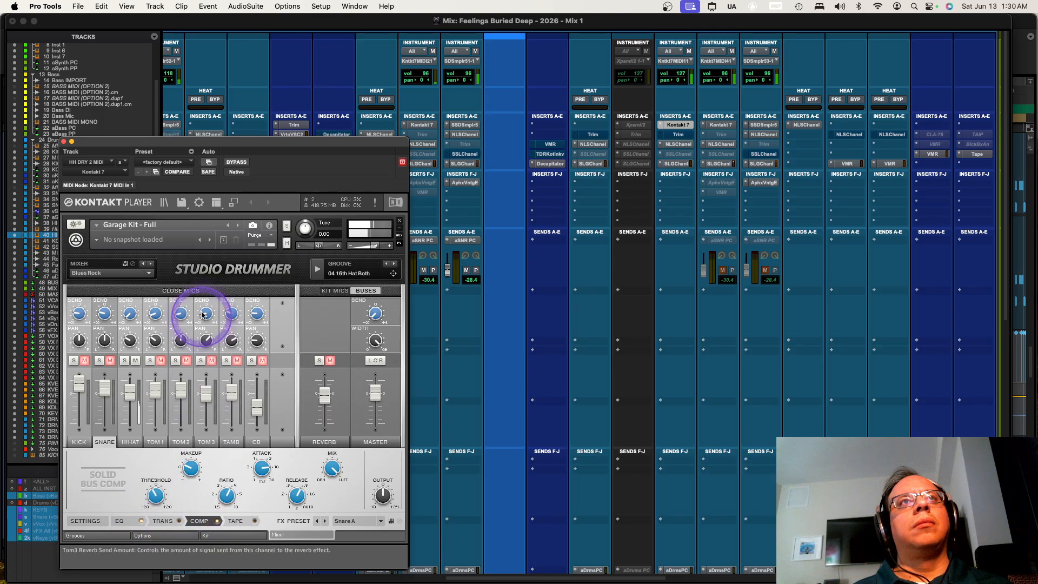
{"action": "left_click", "coordinate": [63, 142]}
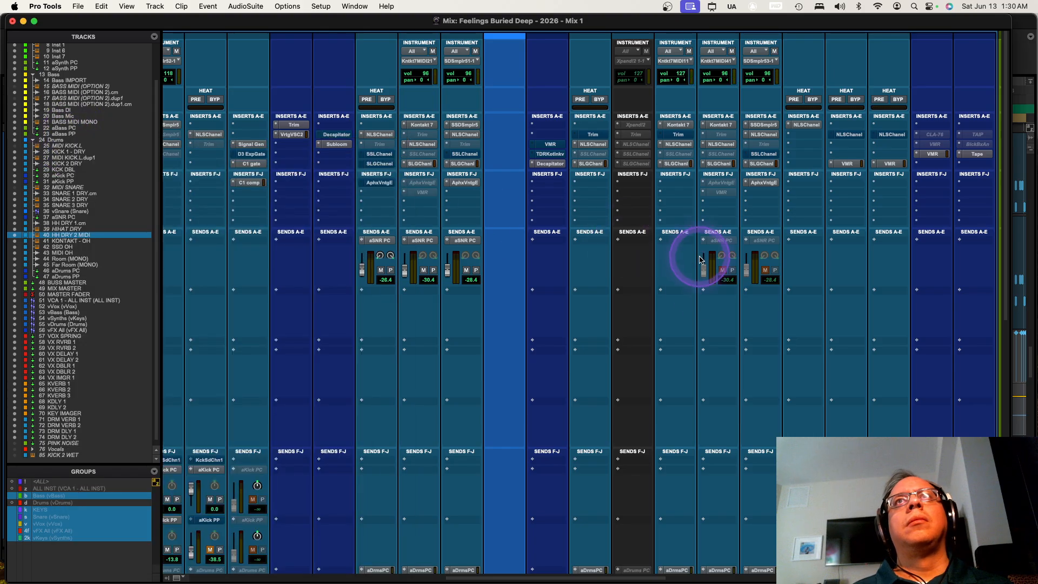
{"action": "scroll", "coordinate": [674, 359], "scroll_direction": "down", "scroll_amount": 10}
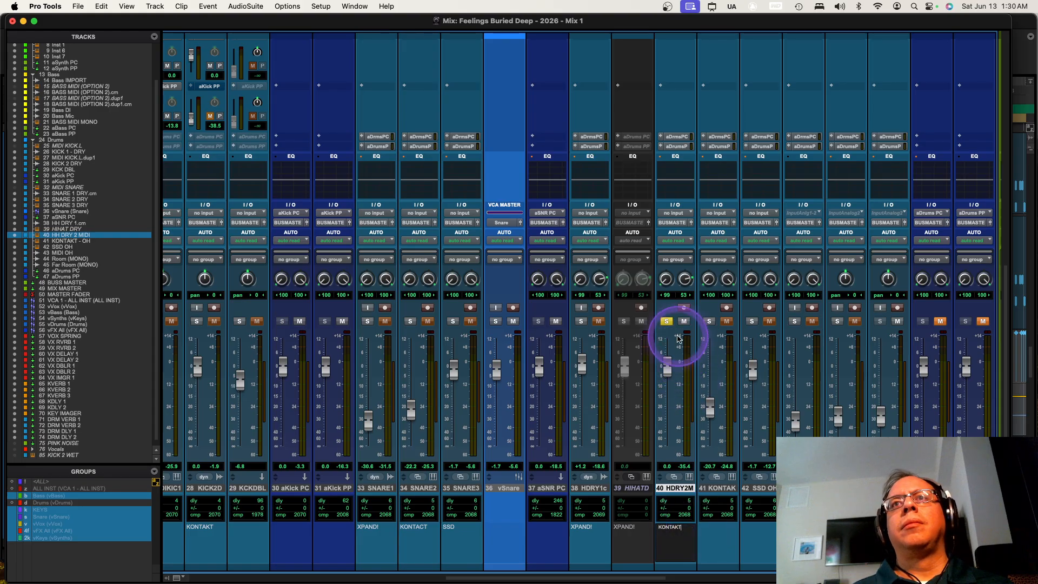
{"action": "scroll", "coordinate": [706, 482], "scroll_direction": "up", "scroll_amount": 1}
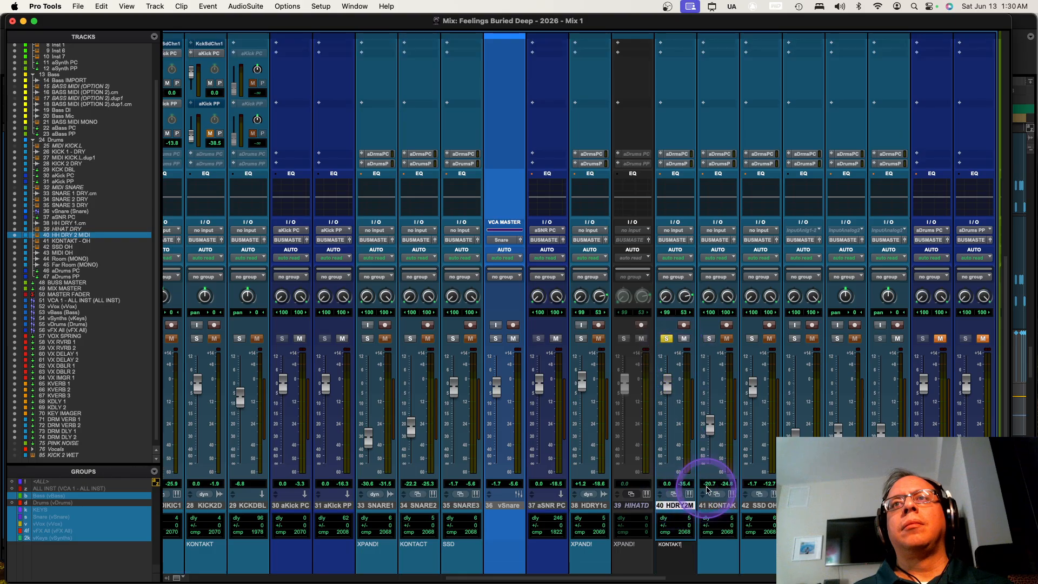
{"action": "left_click", "coordinate": [710, 506]}
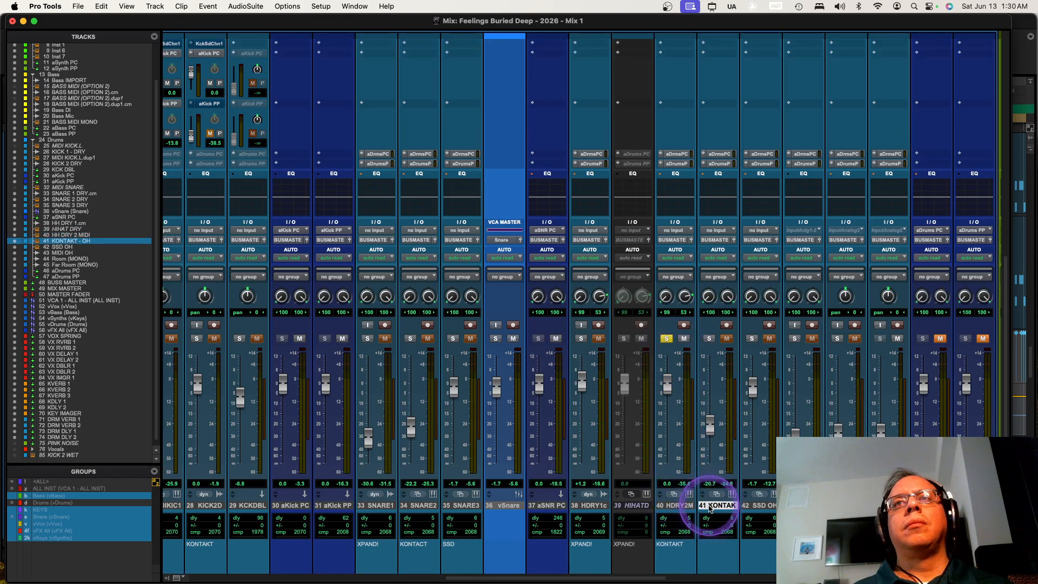
{"action": "double_click", "coordinate": [676, 506]}
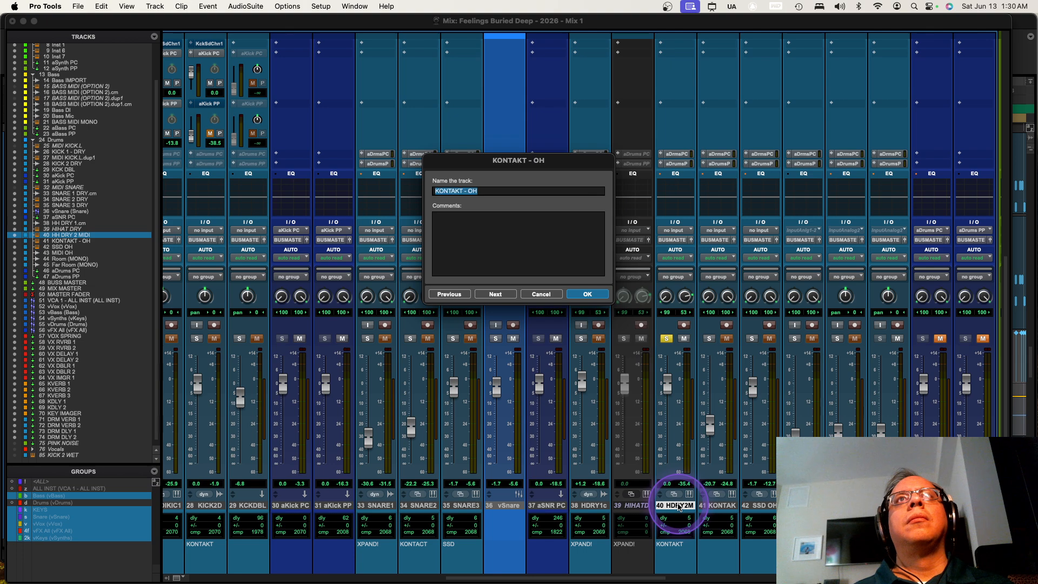
{"action": "key", "text": "Return"}
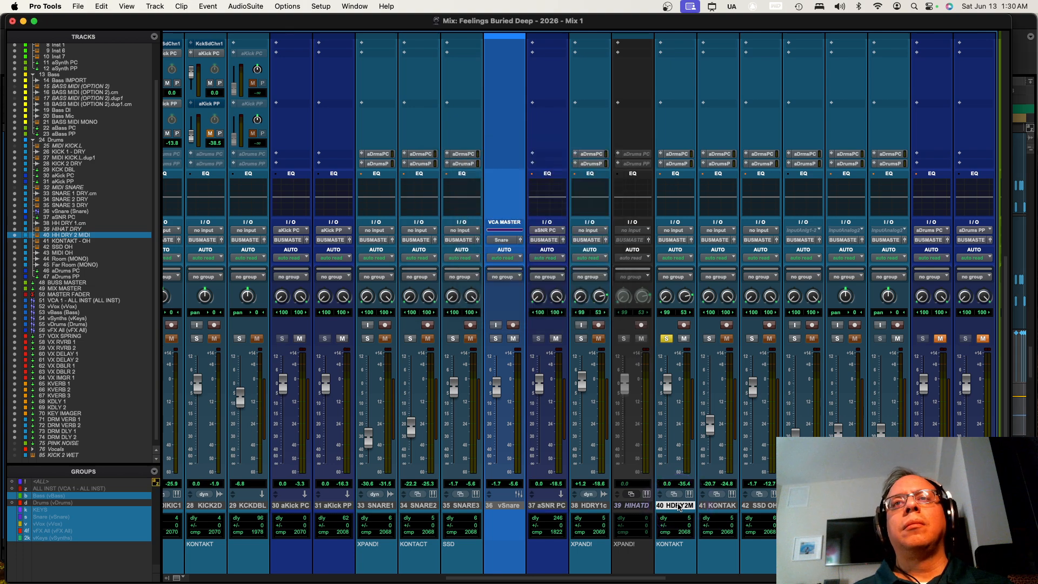
Duplicate the HH DRY 2 MIDI track once with its playlists, automation, inserts, sends, markers and group assignments, inserting it after the selected track
{"action": "right_click", "coordinate": [679, 507]}
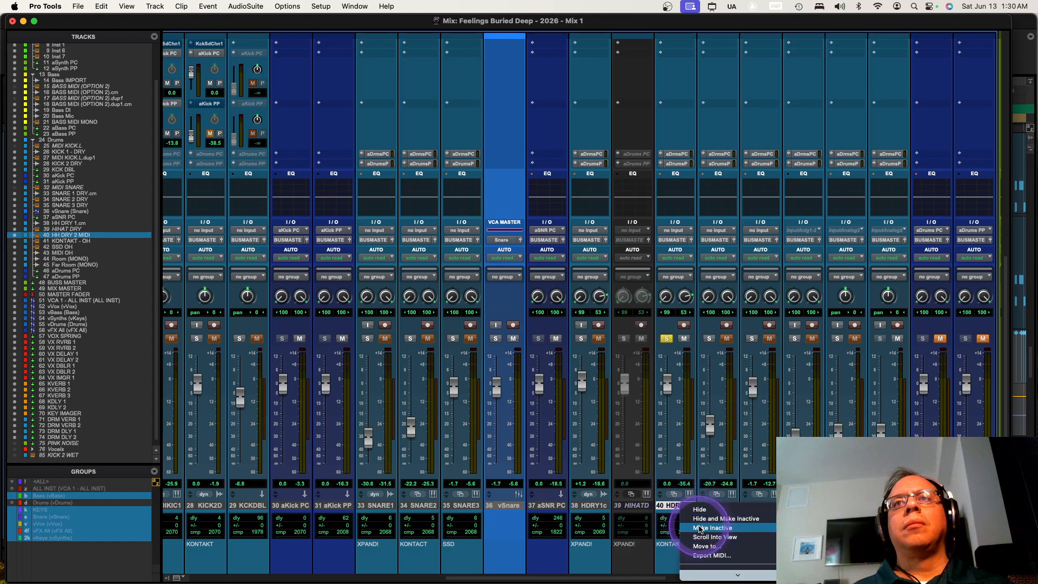
{"action": "scroll", "coordinate": [700, 527], "scroll_direction": "down", "scroll_amount": 3}
{"action": "left_click", "coordinate": [720, 468]}
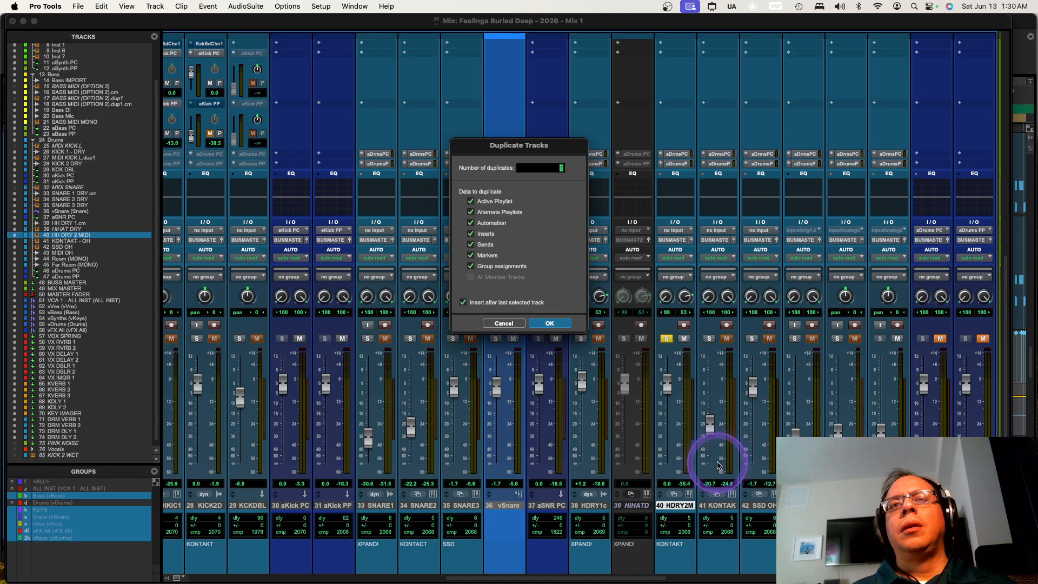
{"action": "left_click", "coordinate": [546, 324]}
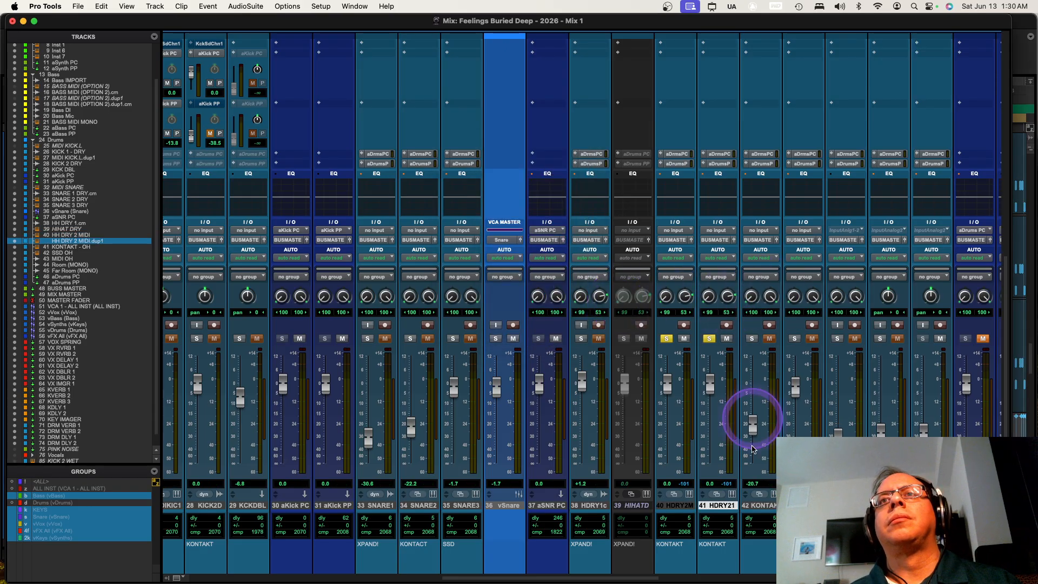
Change the duplicated hi-hat track's comment to SSD and rename the track HH DRY 3 MIDI
{"action": "scroll", "coordinate": [714, 547], "scroll_direction": "down", "scroll_amount": 1}
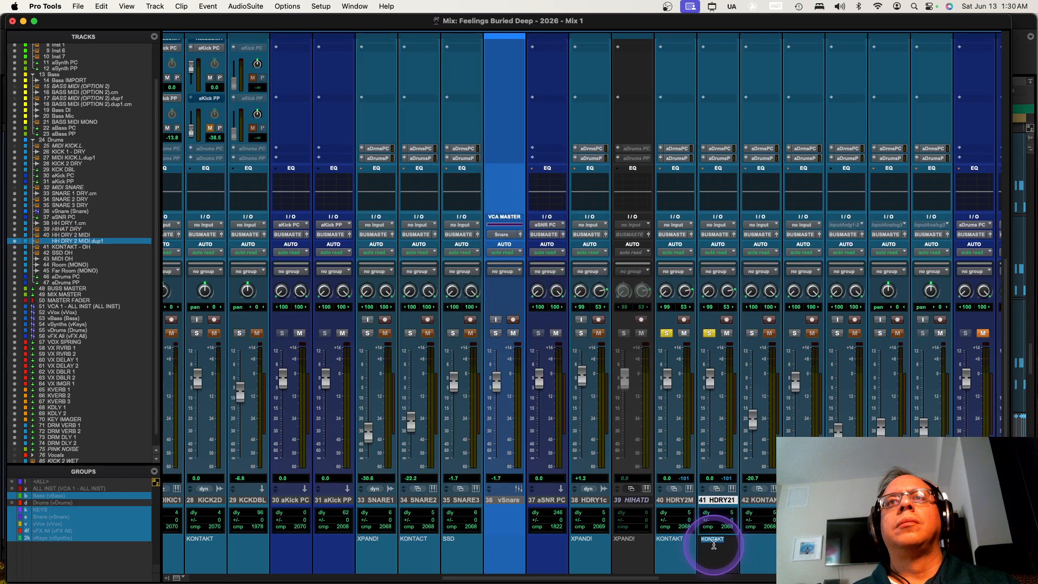
{"action": "left_click", "coordinate": [714, 547]}
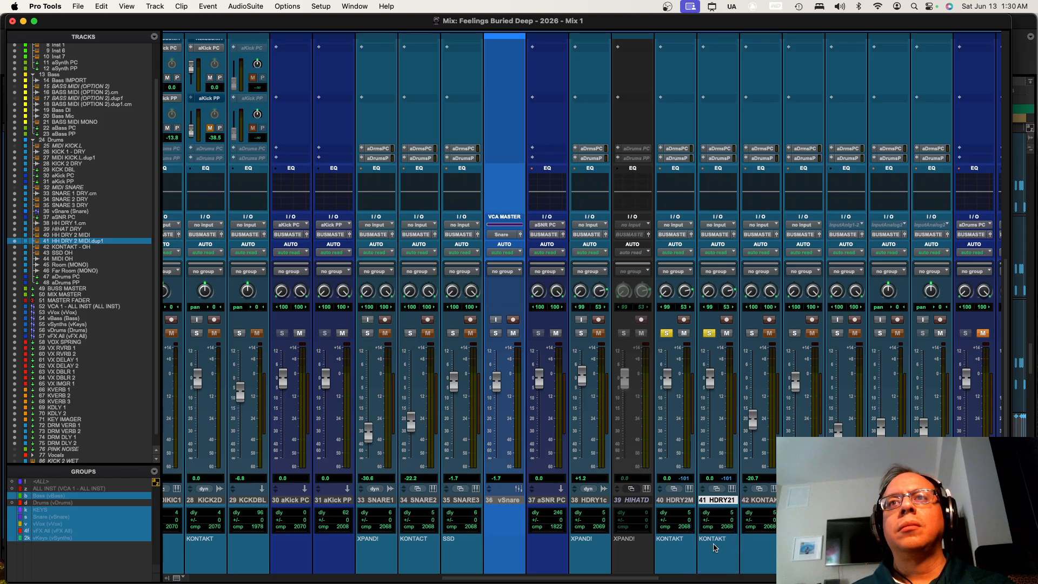
{"action": "double_click", "coordinate": [713, 540]}
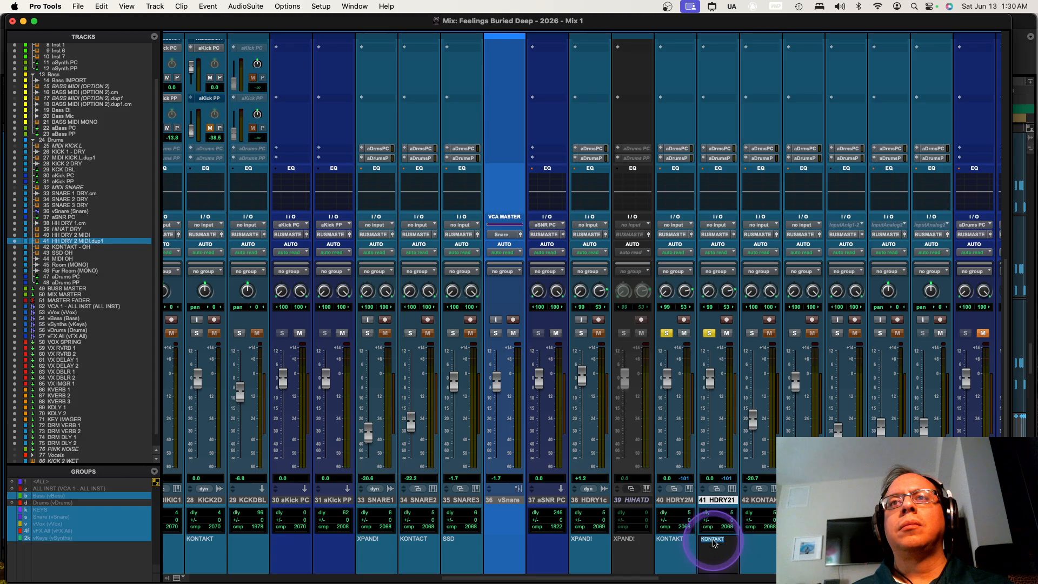
{"action": "left_click", "coordinate": [722, 506]}
{"action": "double_click", "coordinate": [722, 503]}
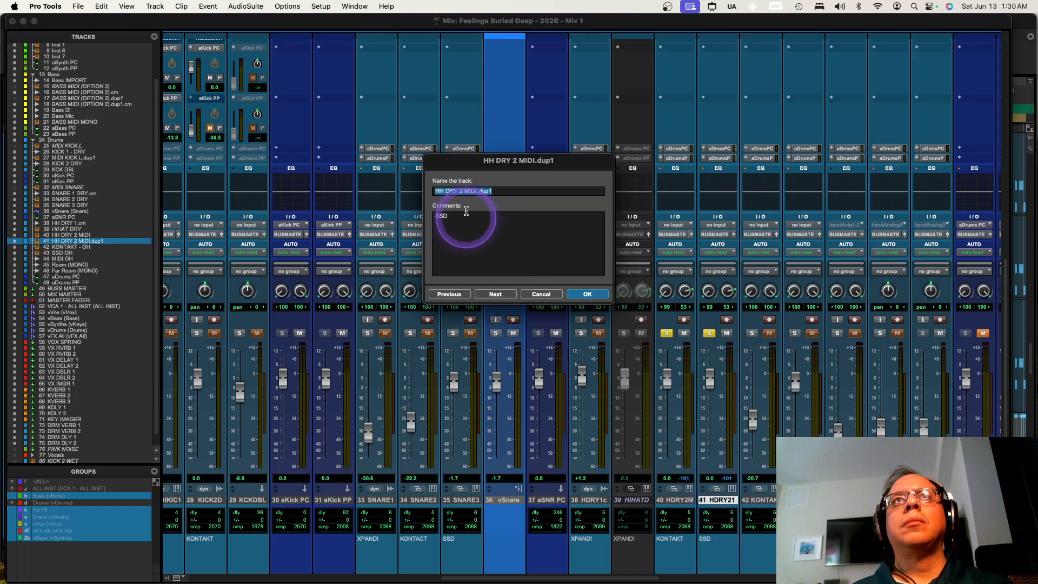
{"action": "left_click", "coordinate": [507, 192]}
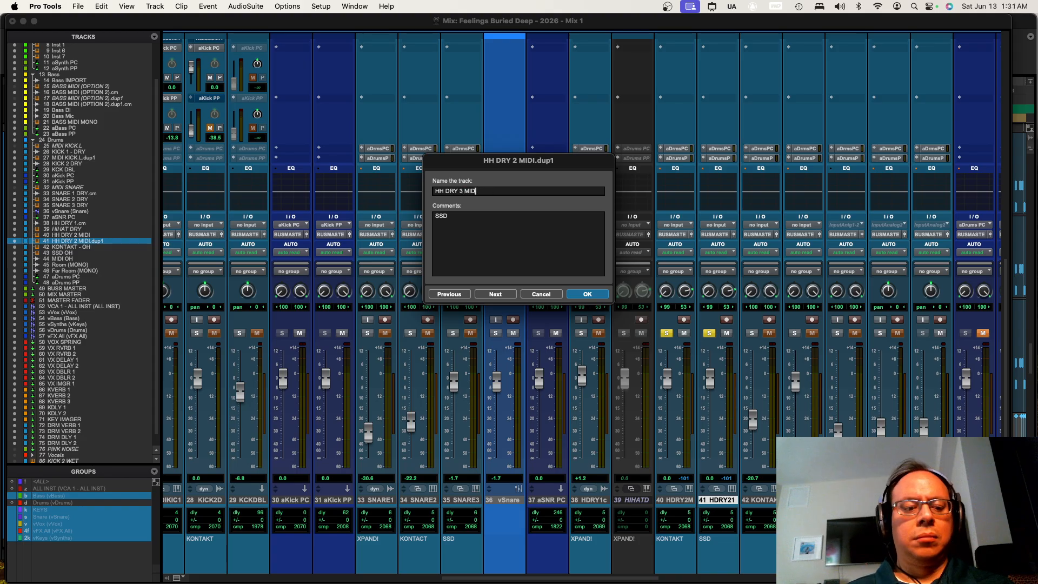
{"action": "key", "text": "Return"}
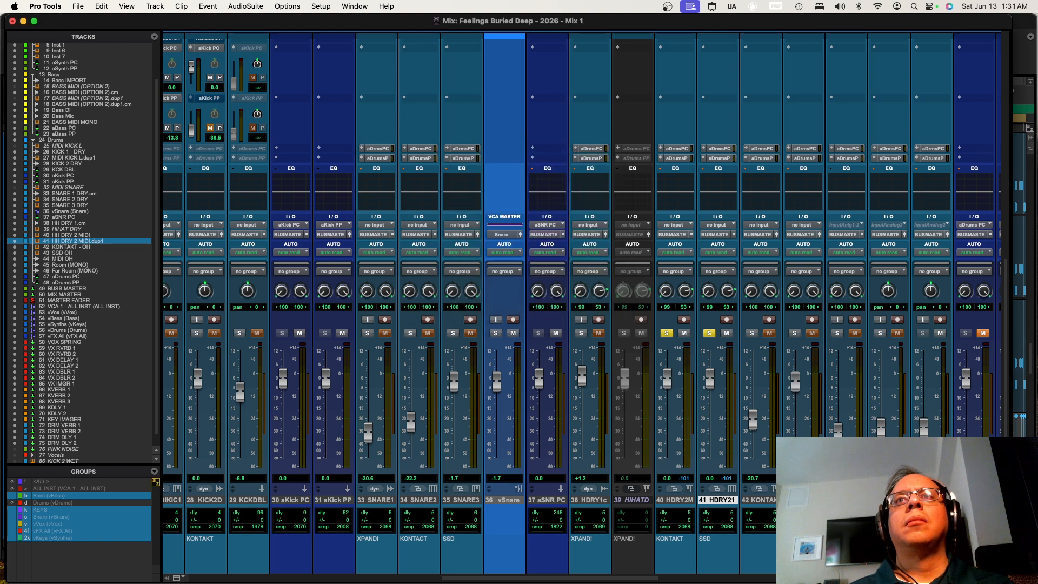
Replace Kontakt 7 on the HH DRY 3 MIDI track with a copy of SSDSampler5 from the SSD OH track
{"action": "scroll", "coordinate": [816, 259], "scroll_direction": "up", "scroll_amount": 10}
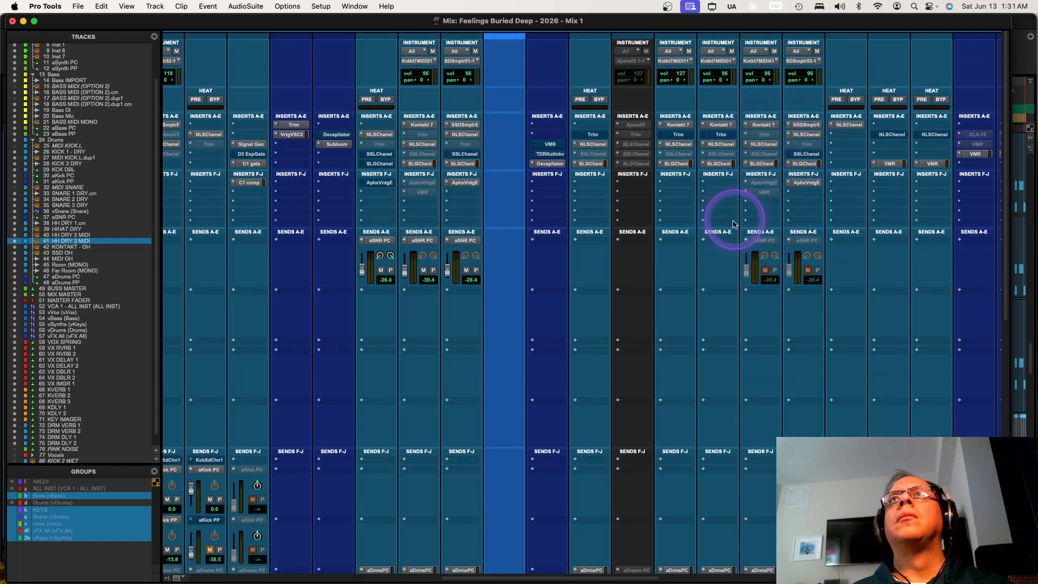
{"action": "scroll", "coordinate": [736, 238], "scroll_direction": "down", "scroll_amount": 10}
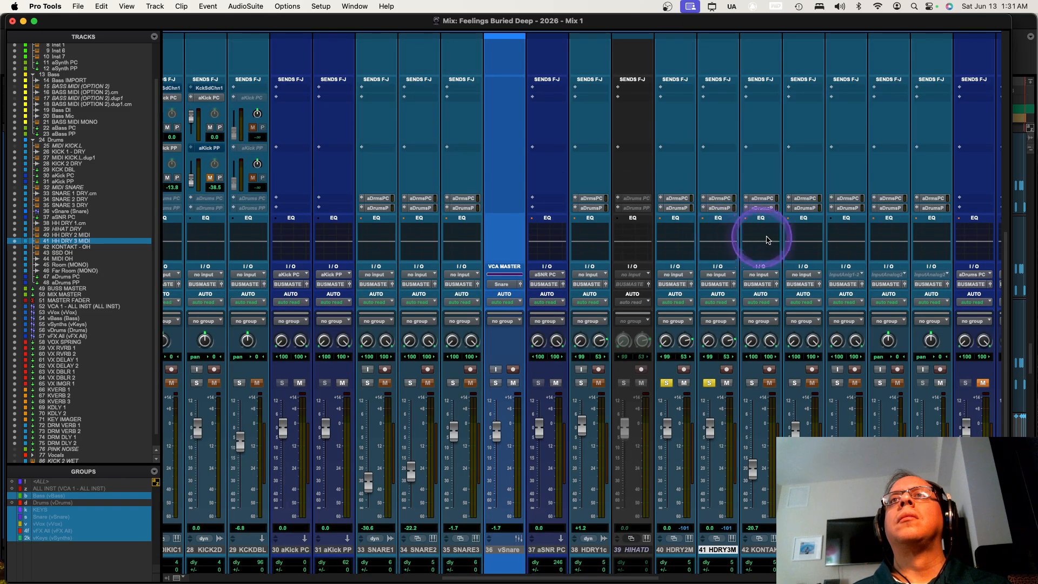
{"action": "scroll", "coordinate": [804, 240], "scroll_direction": "up", "scroll_amount": 10}
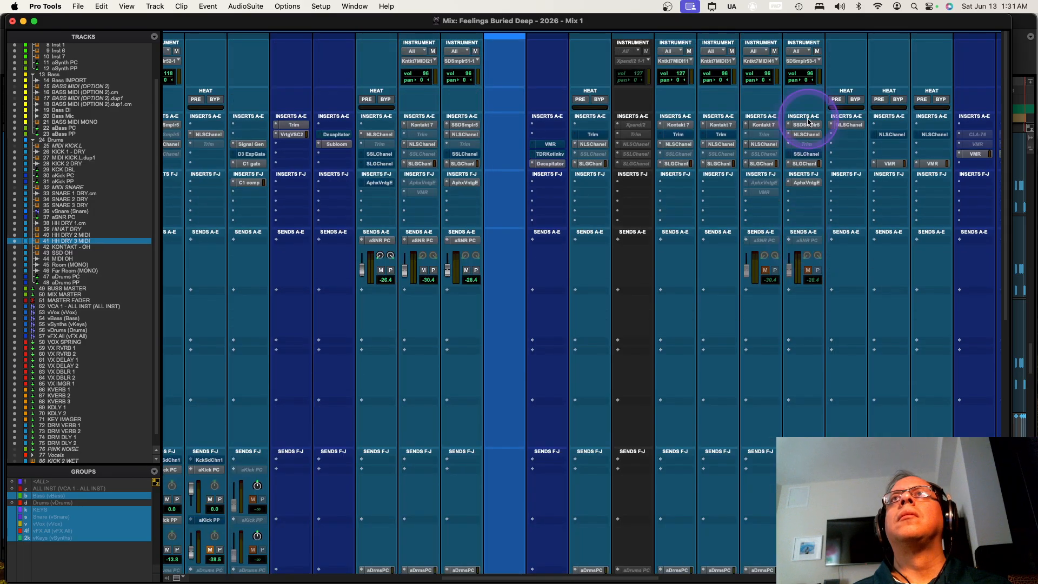
{"action": "left_click", "coordinate": [805, 126]}
{"action": "left_click_drag", "start_coordinate": [743, 117], "coordinate": [723, 127]}
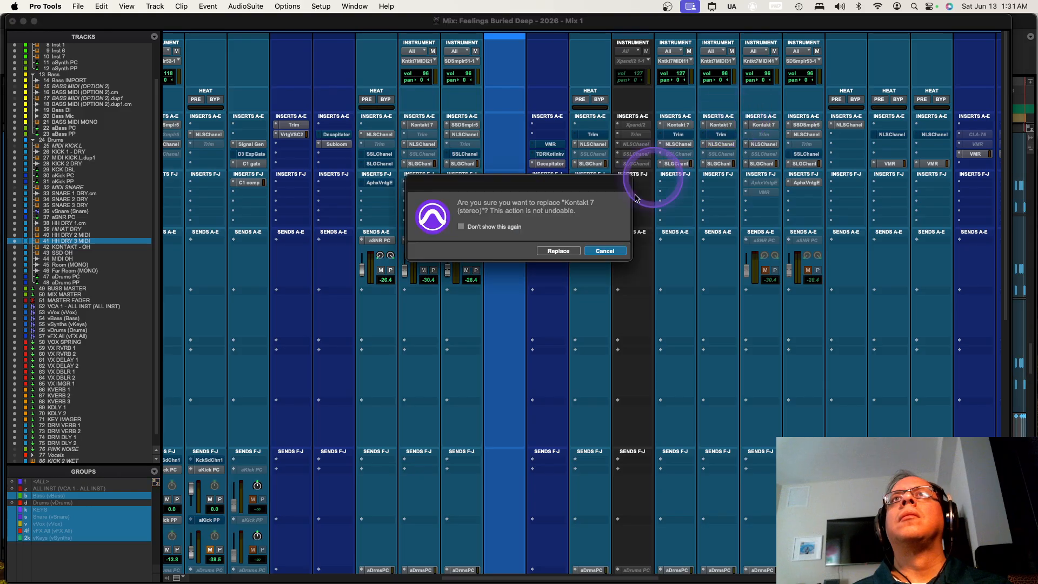
{"action": "left_click", "coordinate": [570, 254]}
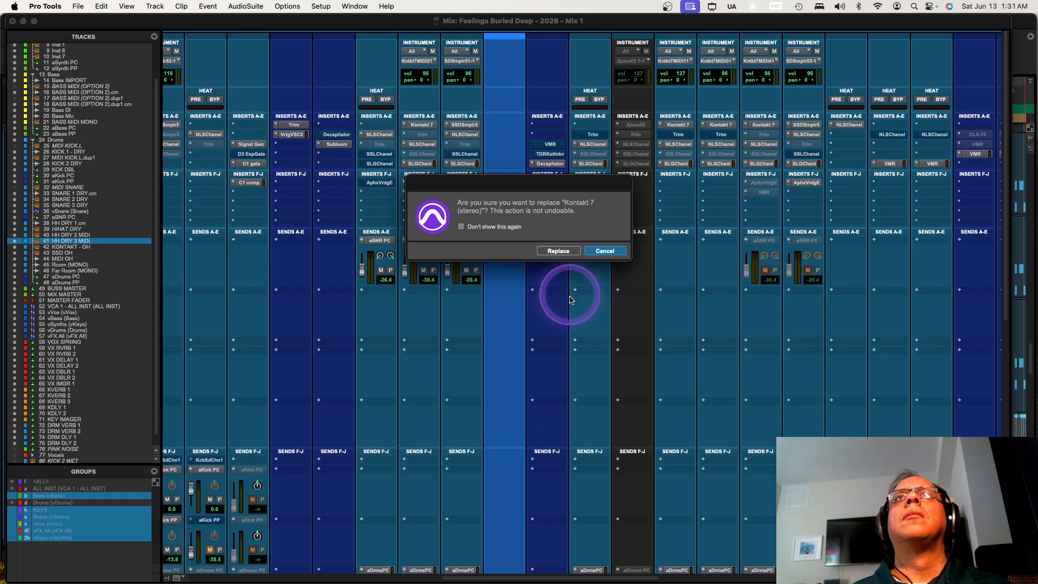
{"action": "left_click", "coordinate": [558, 252]}
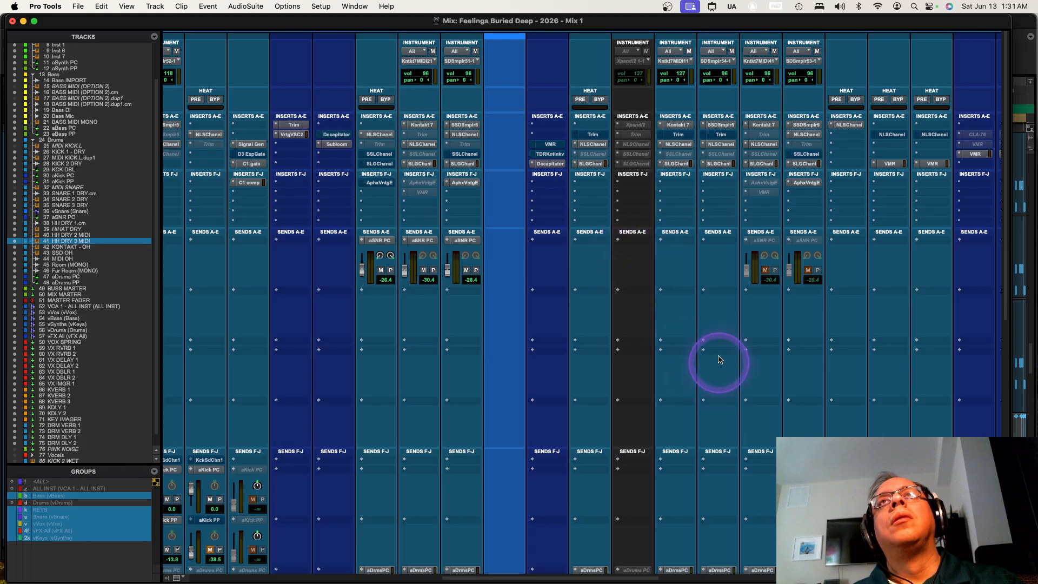
Play the session, mute HH DRY 2 MIDI and raise the HH DRY 3 MIDI fader to +12.0 dB
{"action": "scroll", "coordinate": [728, 347], "scroll_direction": "down", "scroll_amount": 15}
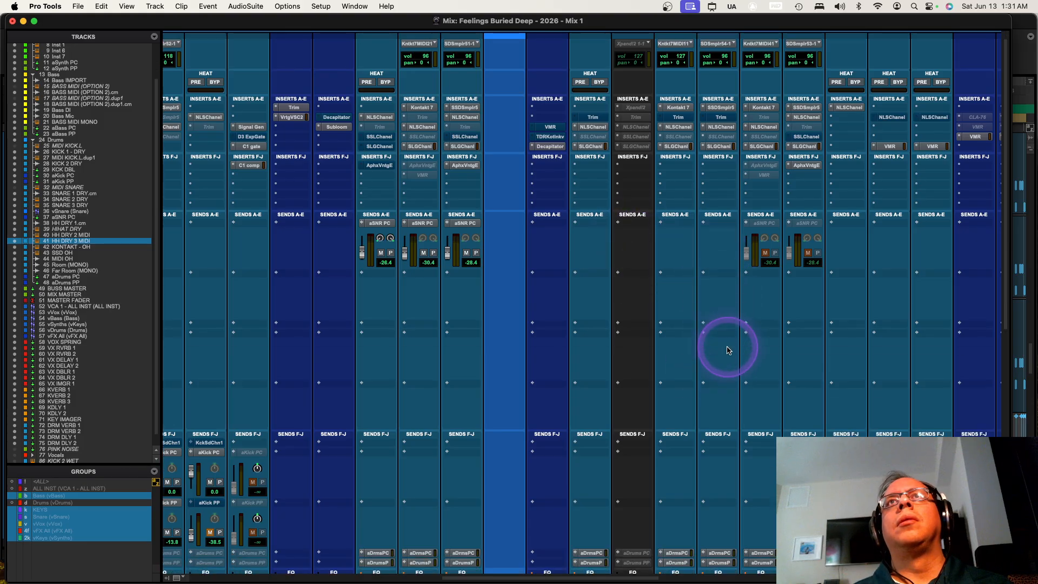
{"action": "scroll", "coordinate": [728, 347], "scroll_direction": "down", "scroll_amount": 8}
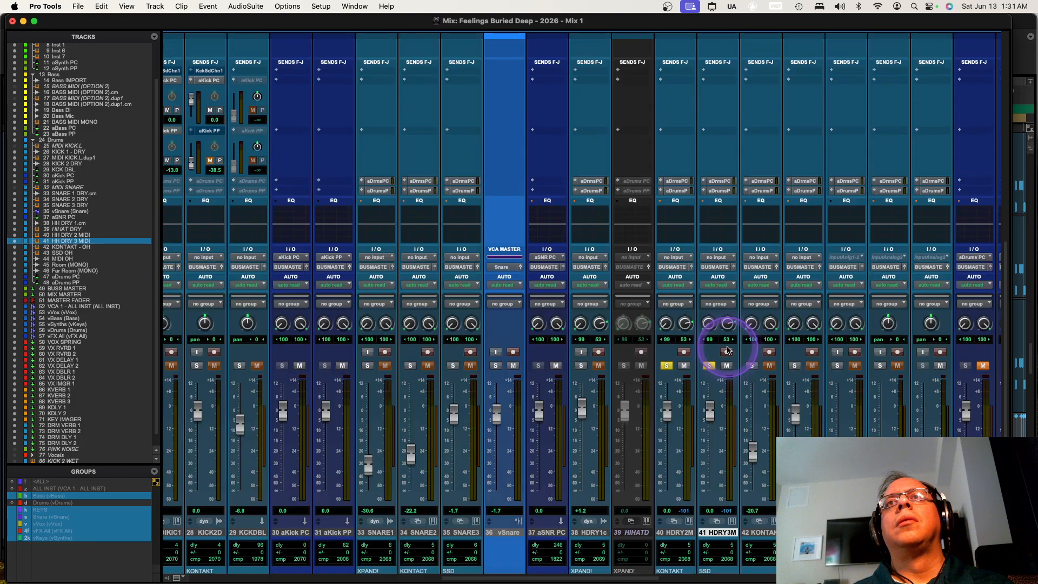
{"action": "key", "text": "space"}
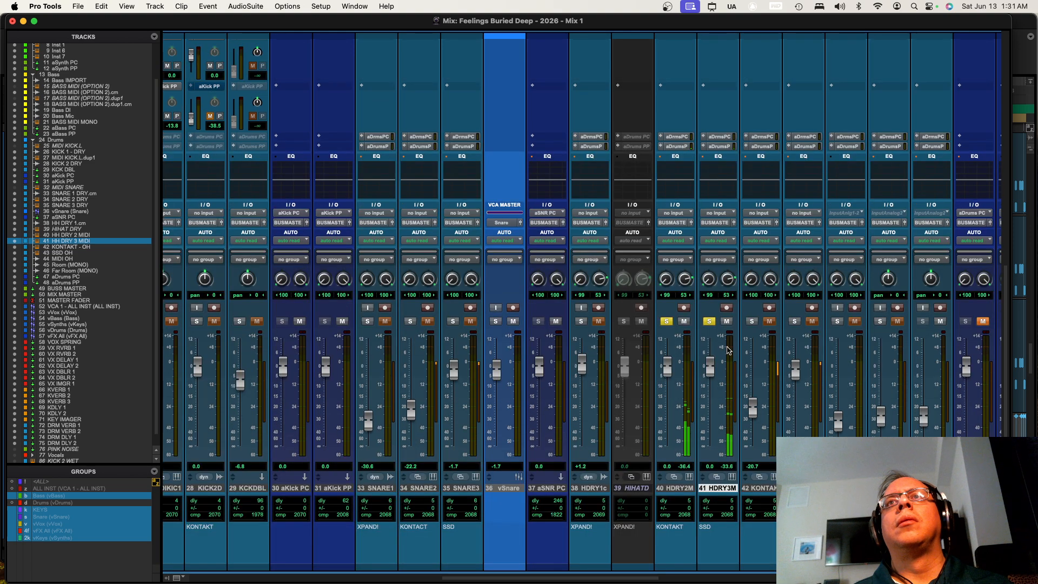
{"action": "left_click", "coordinate": [684, 322]}
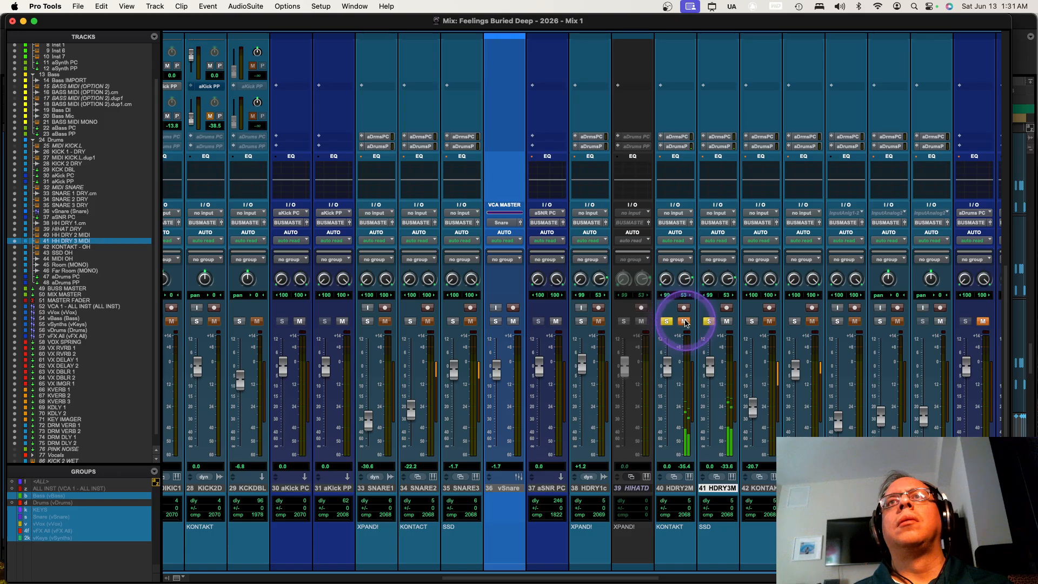
{"action": "left_click_drag", "start_coordinate": [710, 366], "coordinate": [726, 279]}
Open SSDSampler5 on HH DRY 3 MIDI, mute its overhead and room mics, and unmute the Hi-Hat channel
{"action": "scroll", "coordinate": [724, 276], "scroll_direction": "up", "scroll_amount": 10}
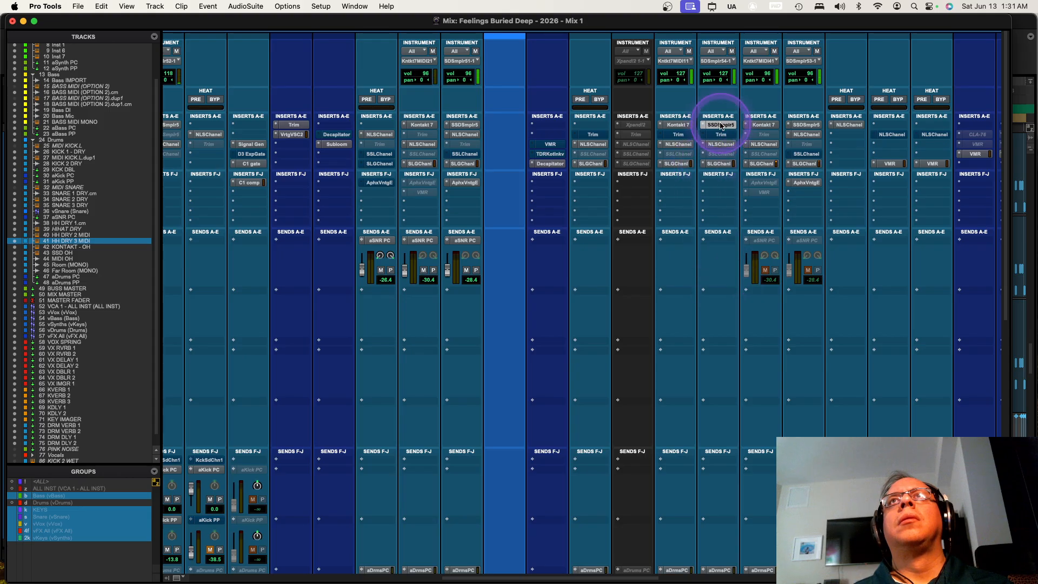
{"action": "left_click", "coordinate": [721, 125]}
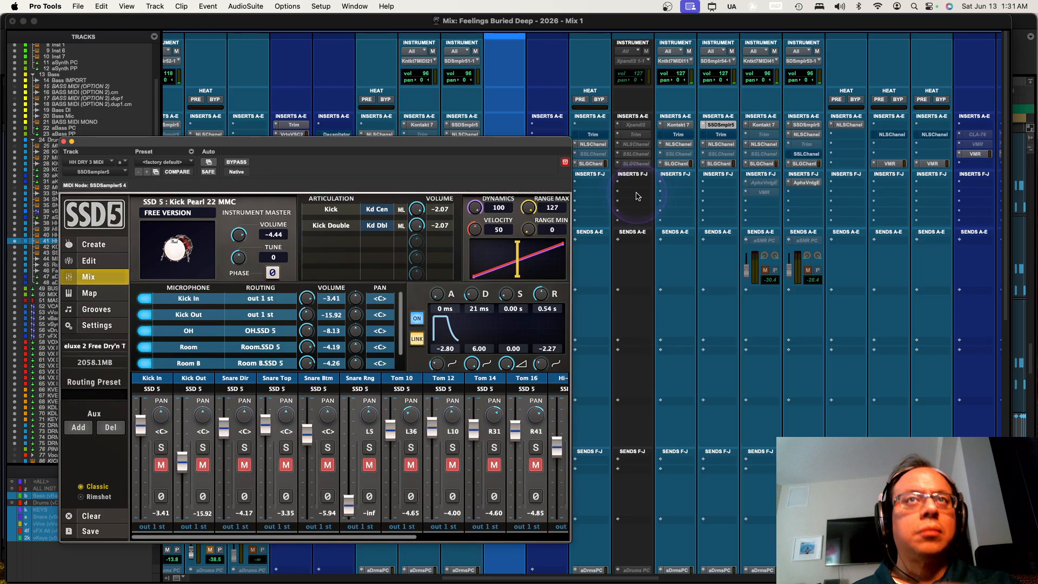
{"action": "left_click", "coordinate": [457, 449]}
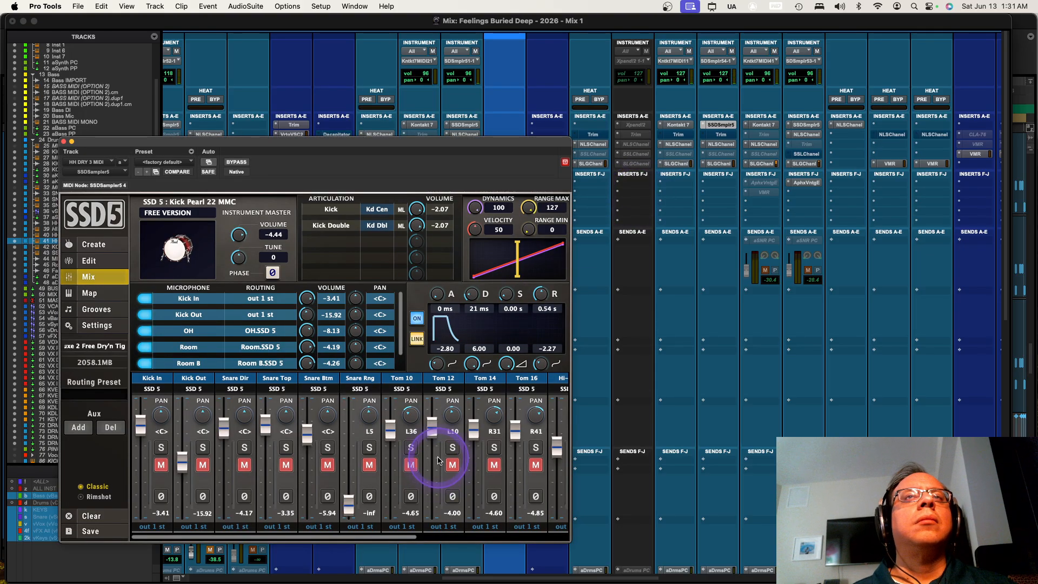
{"action": "scroll", "coordinate": [463, 452], "scroll_direction": "right", "scroll_amount": 5}
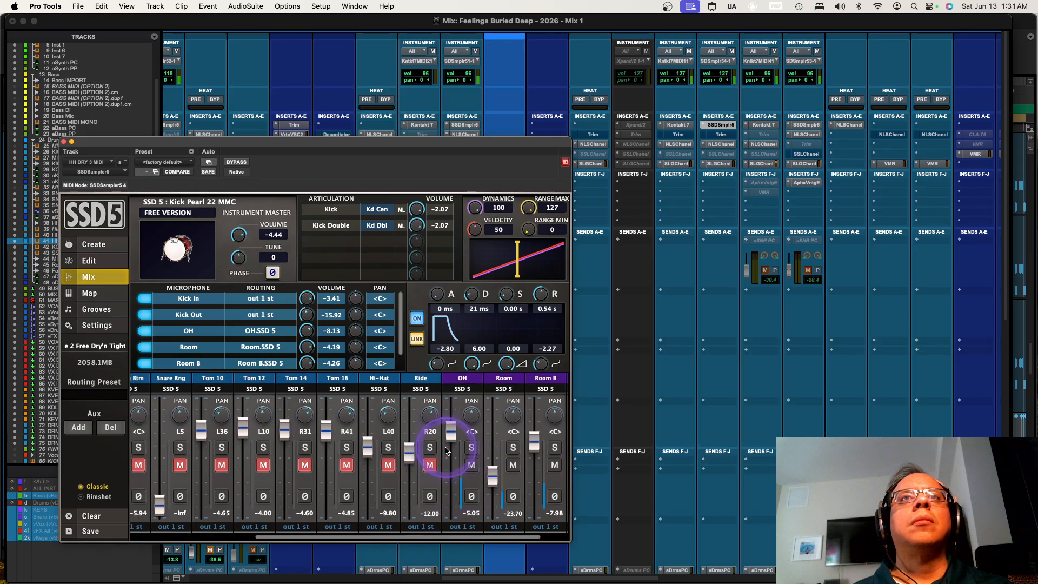
{"action": "left_click_drag", "start_coordinate": [471, 464], "coordinate": [529, 469]}
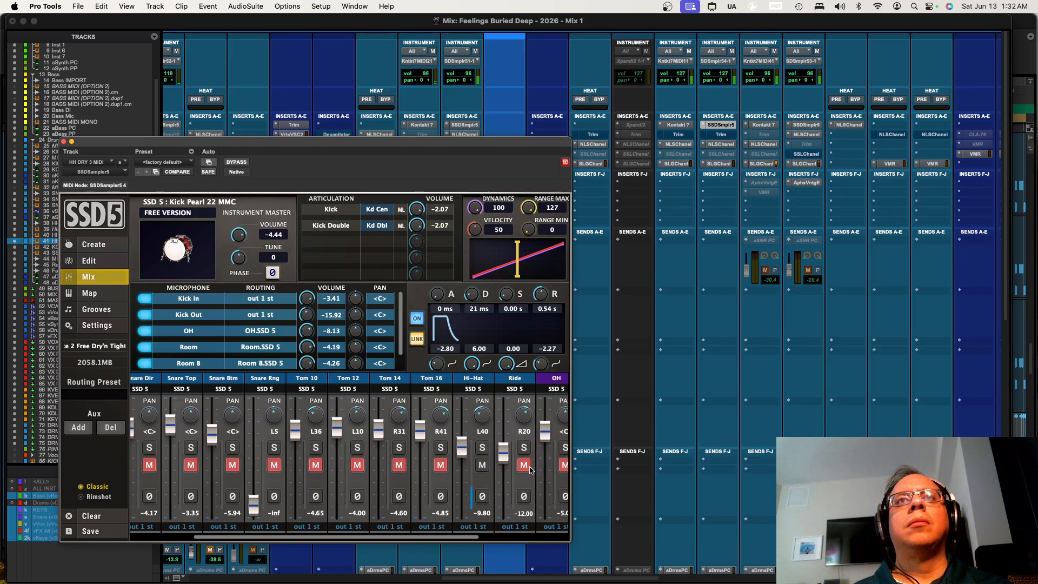
Raise the Hi-Hat channel's volume to 0.00 in the SSD5 mixer and close the plug-in window
{"action": "scroll", "coordinate": [529, 470], "scroll_direction": "right", "scroll_amount": 2}
{"action": "left_click_drag", "start_coordinate": [398, 440], "coordinate": [394, 402]}
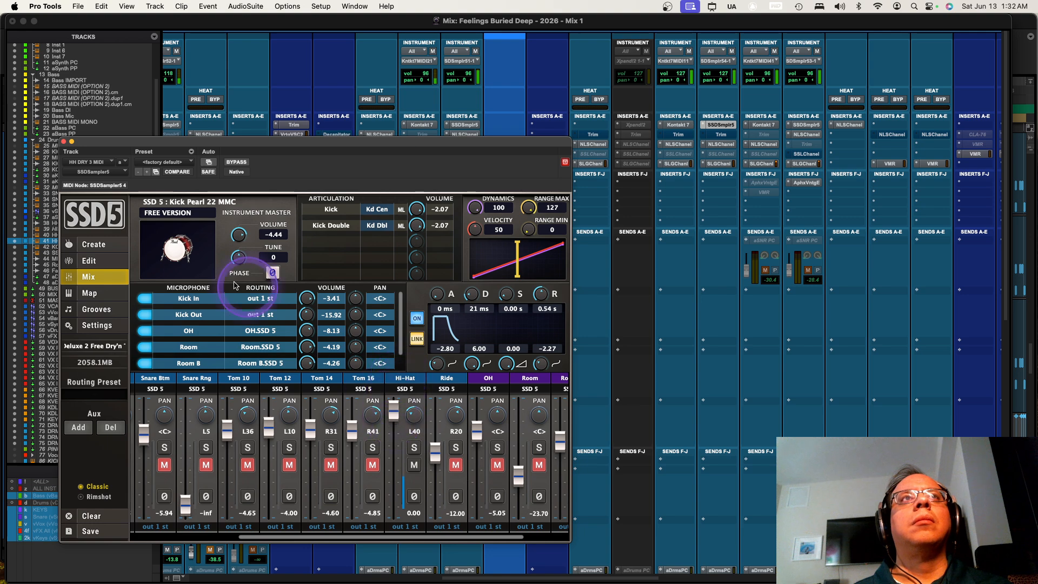
{"action": "left_click", "coordinate": [64, 142]}
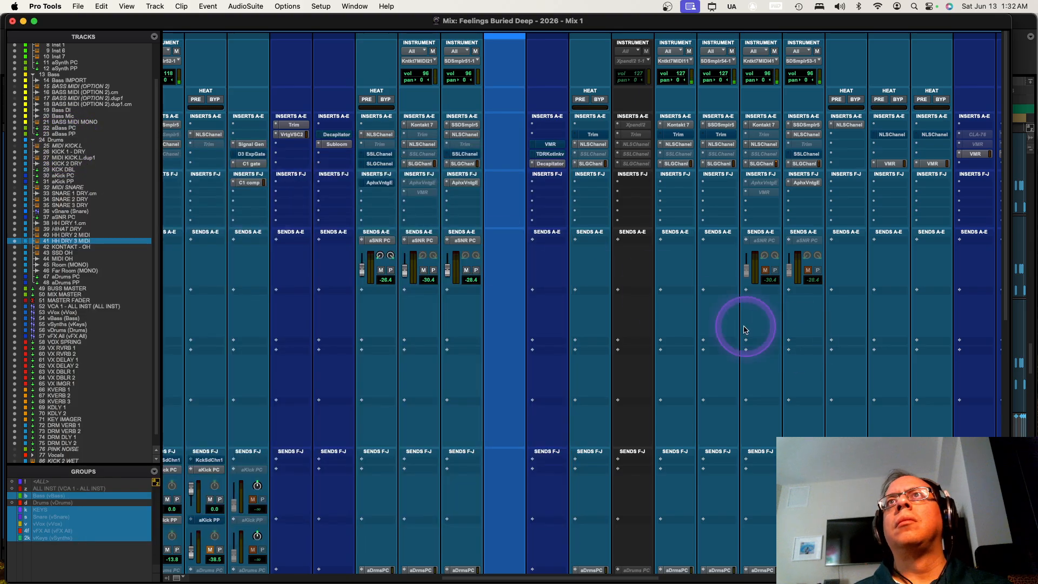
Unmute the HH DRY 2 MIDI track and clear the solos on both dry hi-hat MIDI tracks
{"action": "scroll", "coordinate": [719, 330], "scroll_direction": "down", "scroll_amount": 10}
{"action": "left_click", "coordinate": [708, 321]}
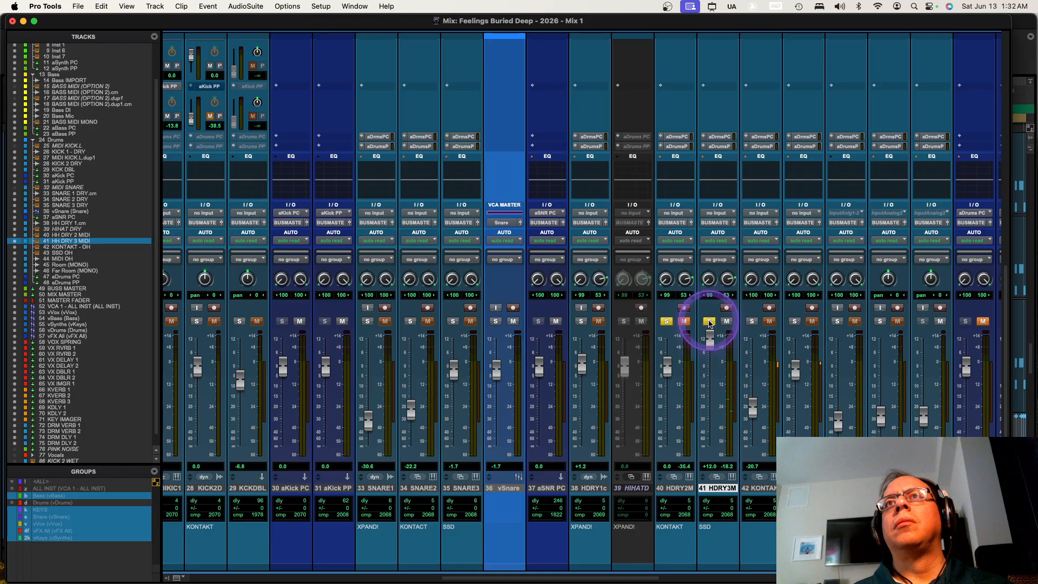
{"action": "key", "text": "super+Tab"}
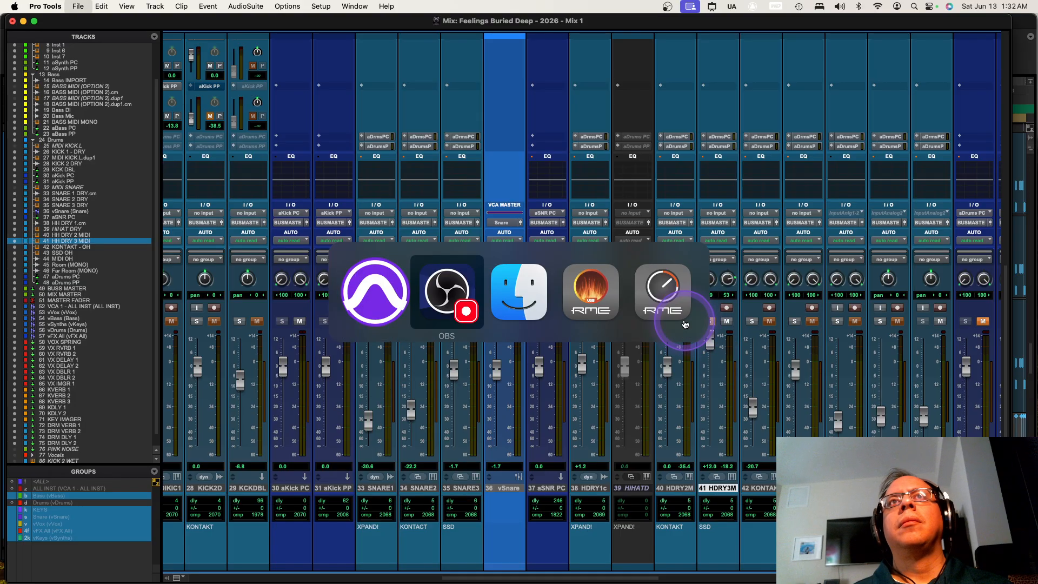
{"action": "key", "text": "super+Tab"}
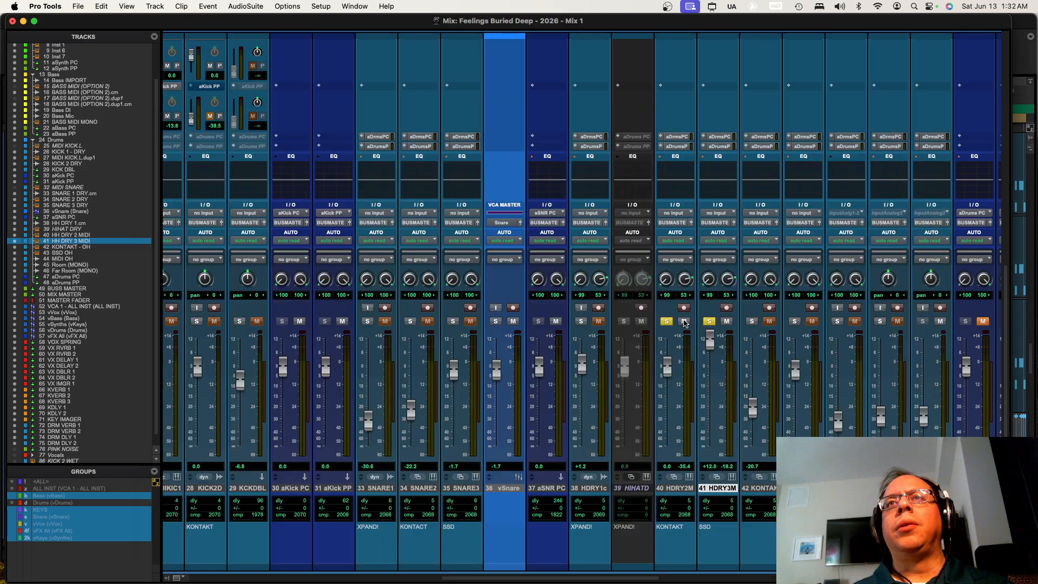
{"action": "left_click", "coordinate": [684, 322]}
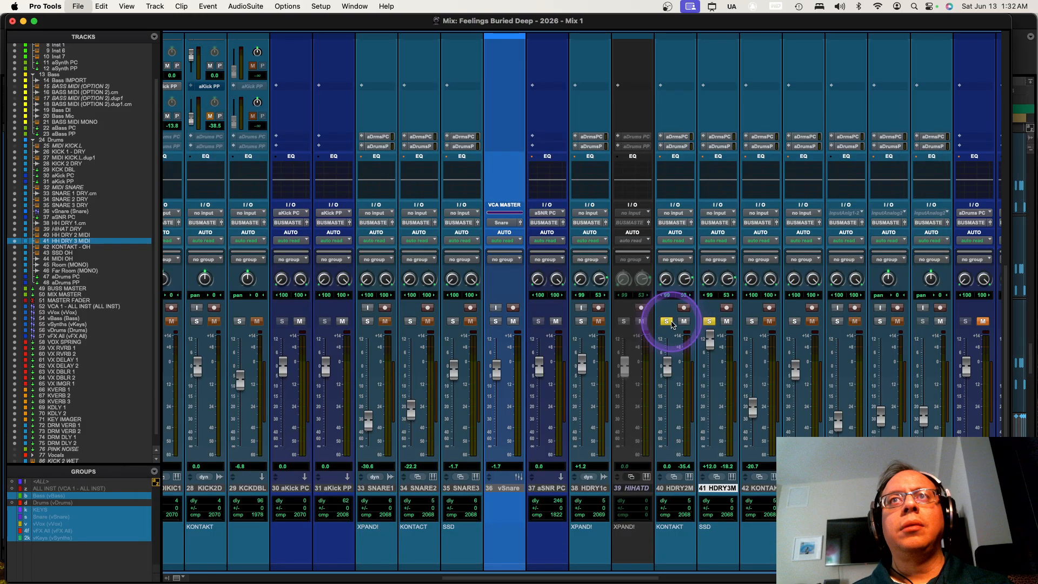
{"action": "left_click", "coordinate": [709, 321], "text": "alt"}
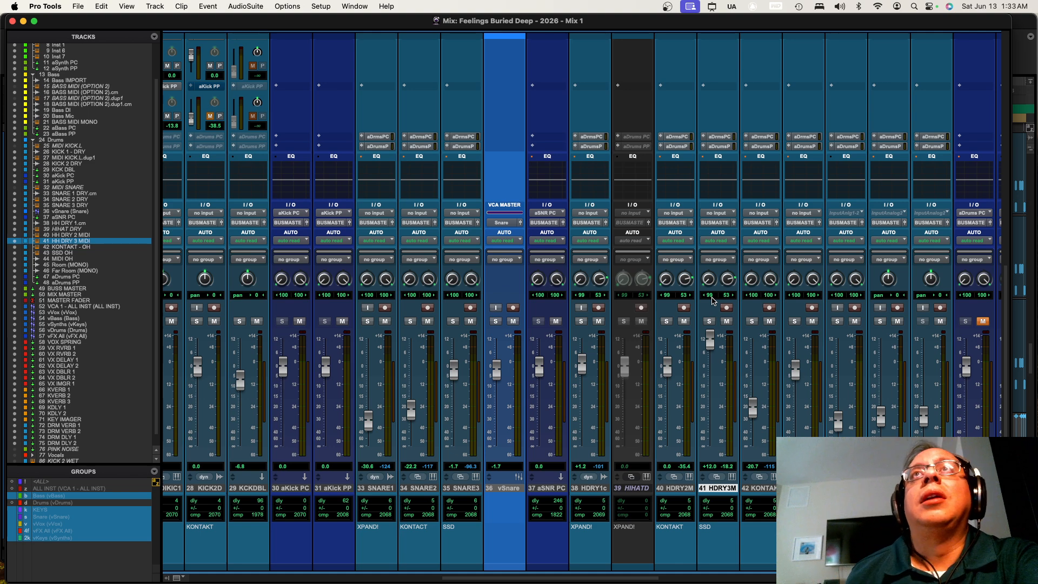
{"action": "left_click", "coordinate": [702, 278]}
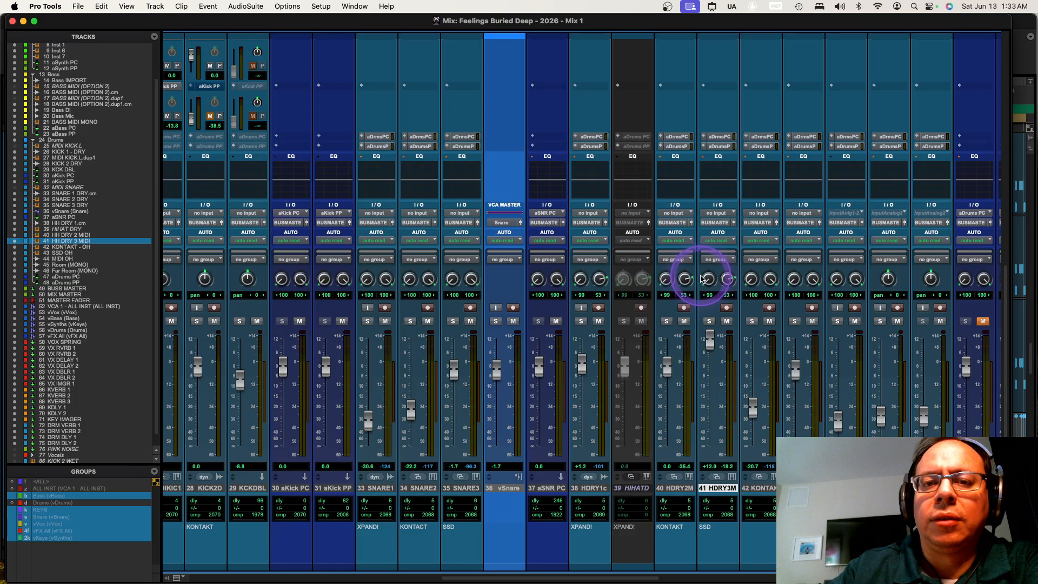